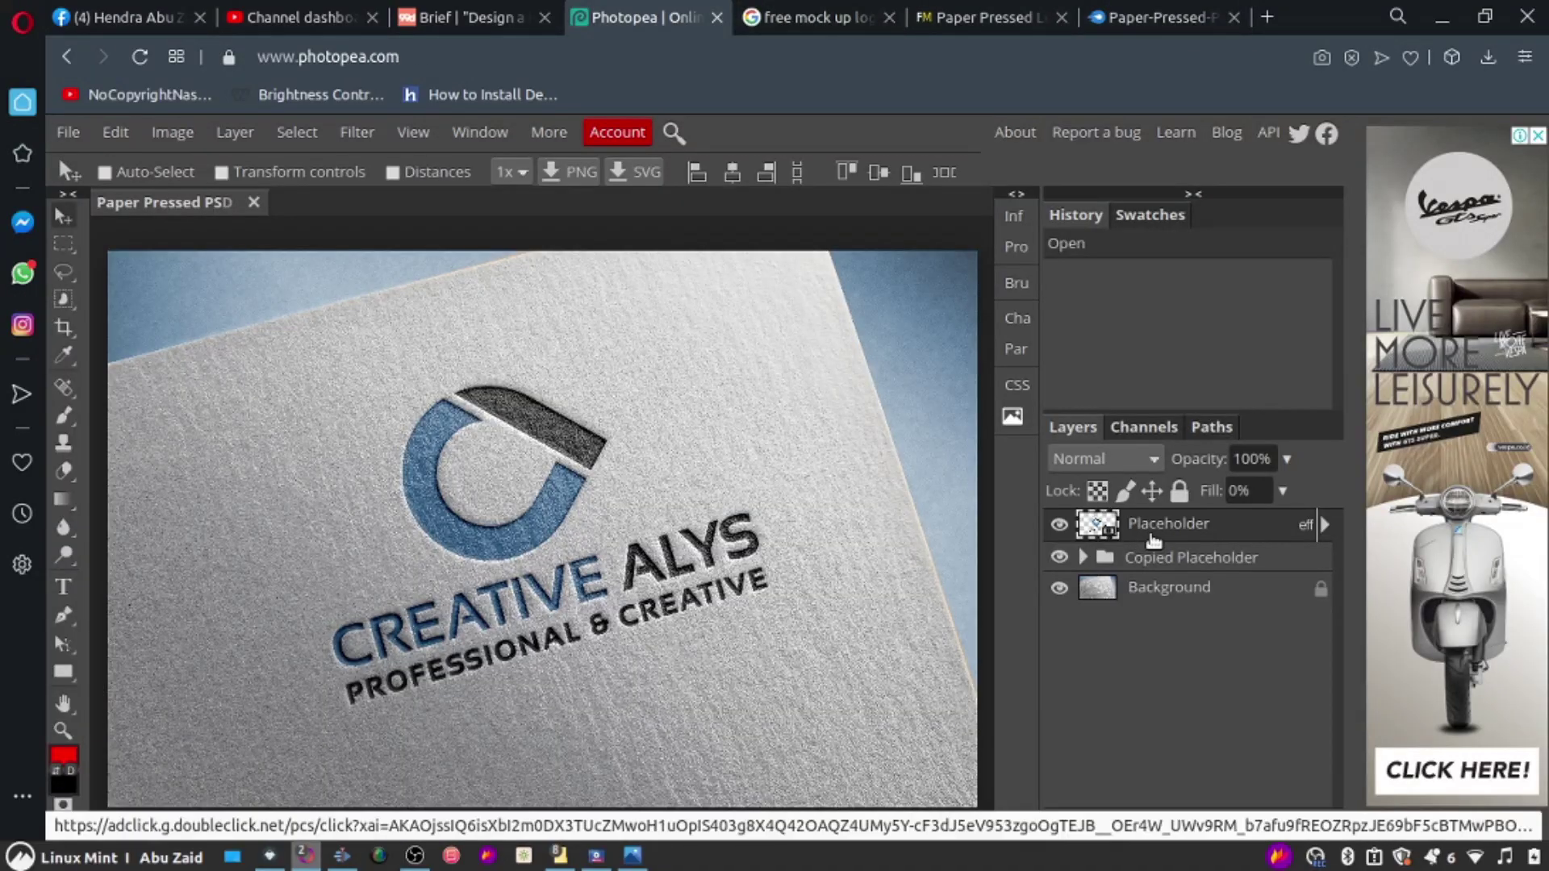
Step: Open the contents of the Placeholder smart object and place the MOCK LOGO image in them
double_click(1114, 532)
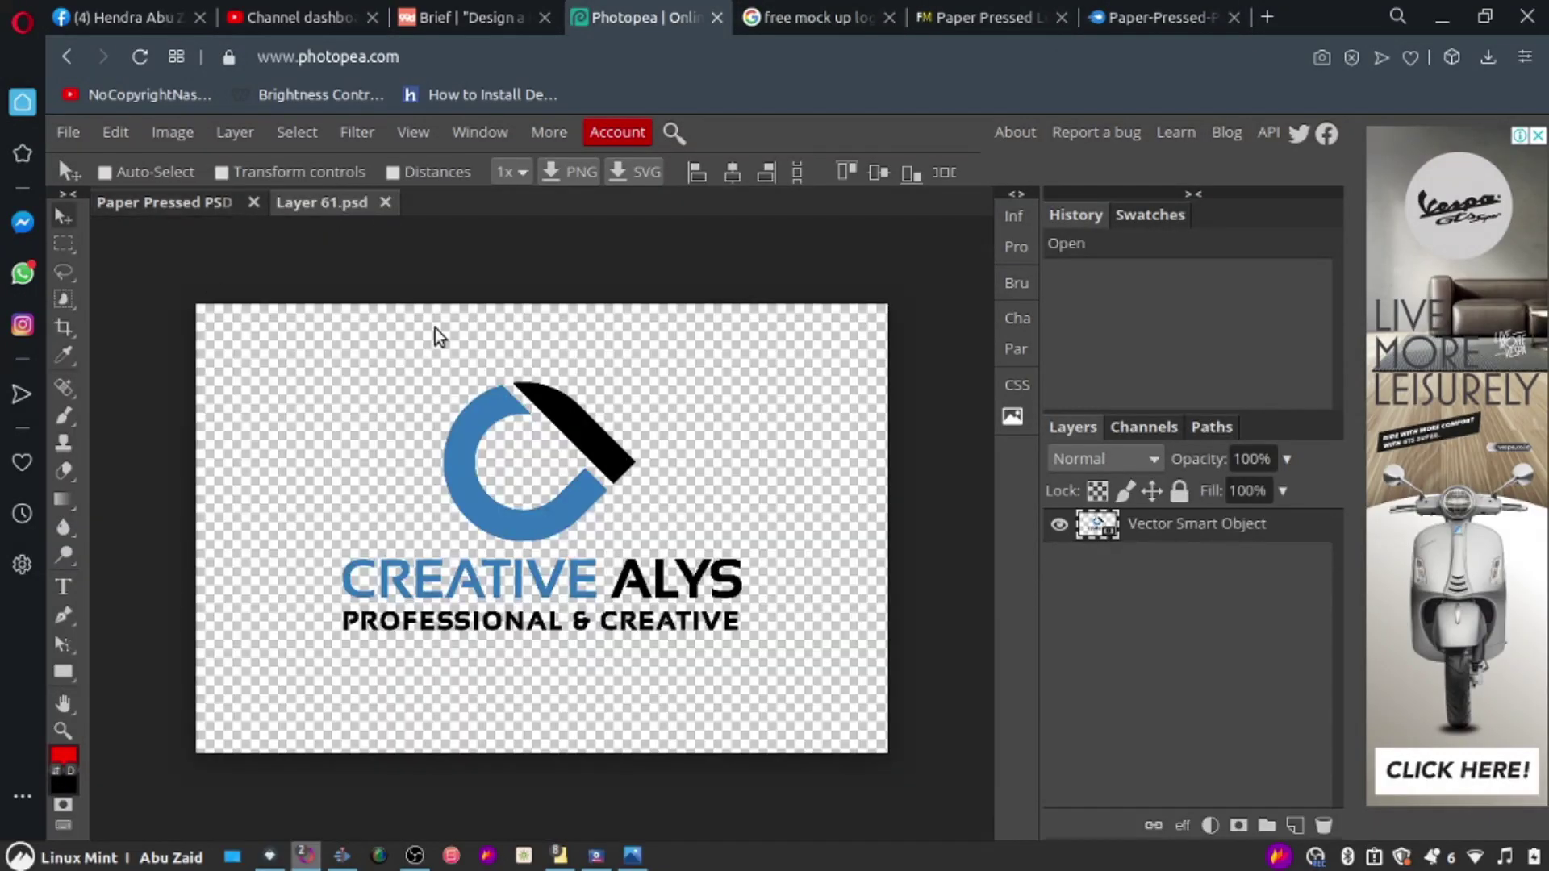
click(327, 206)
click(331, 206)
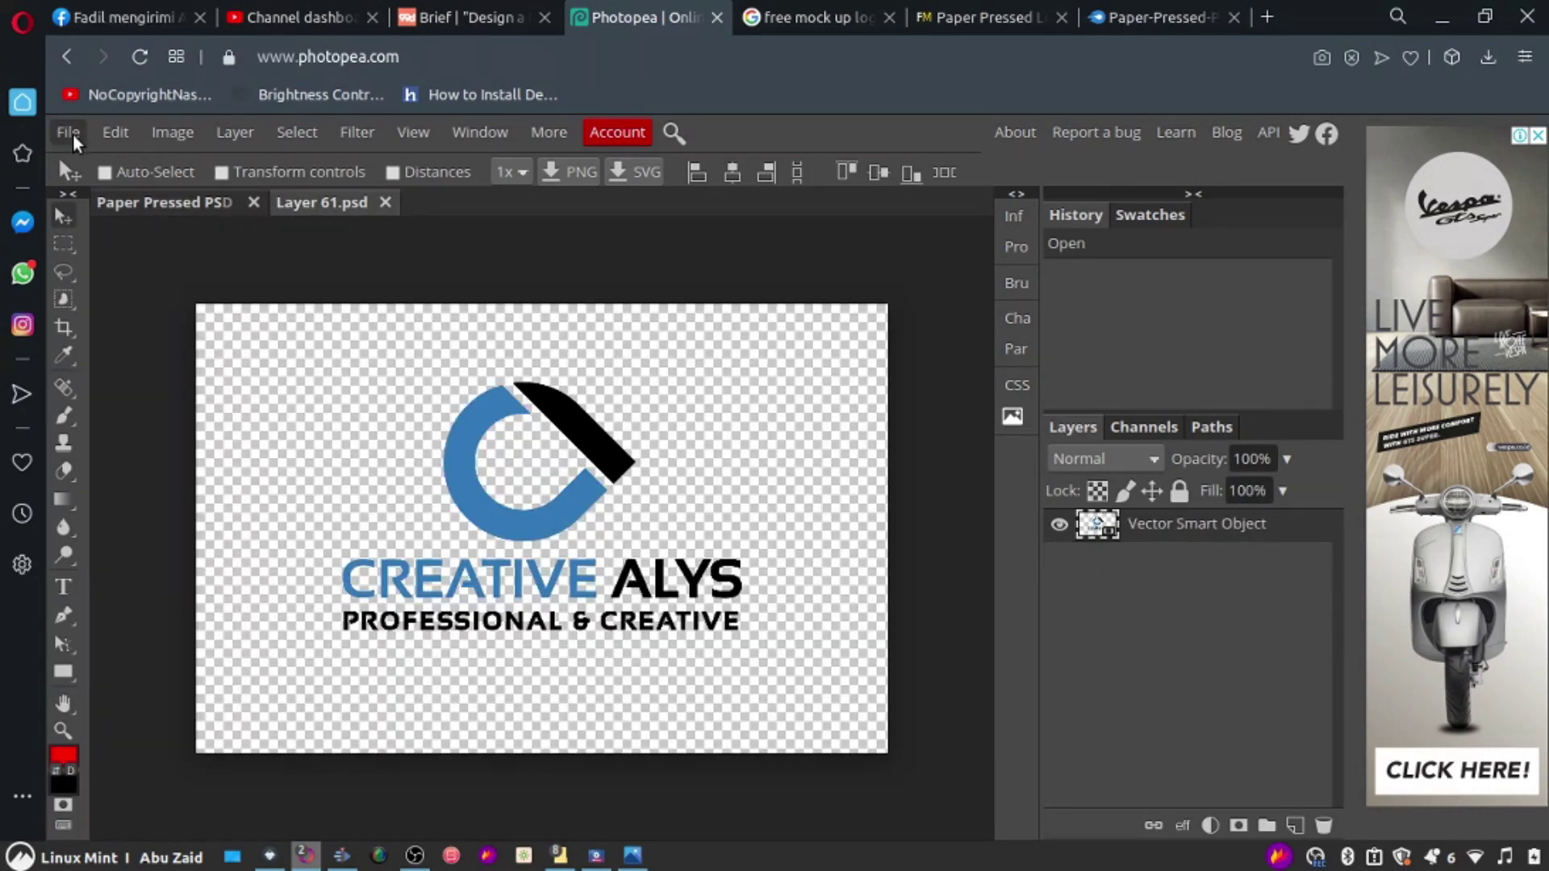
click(68, 131)
click(80, 184)
double_click(395, 432)
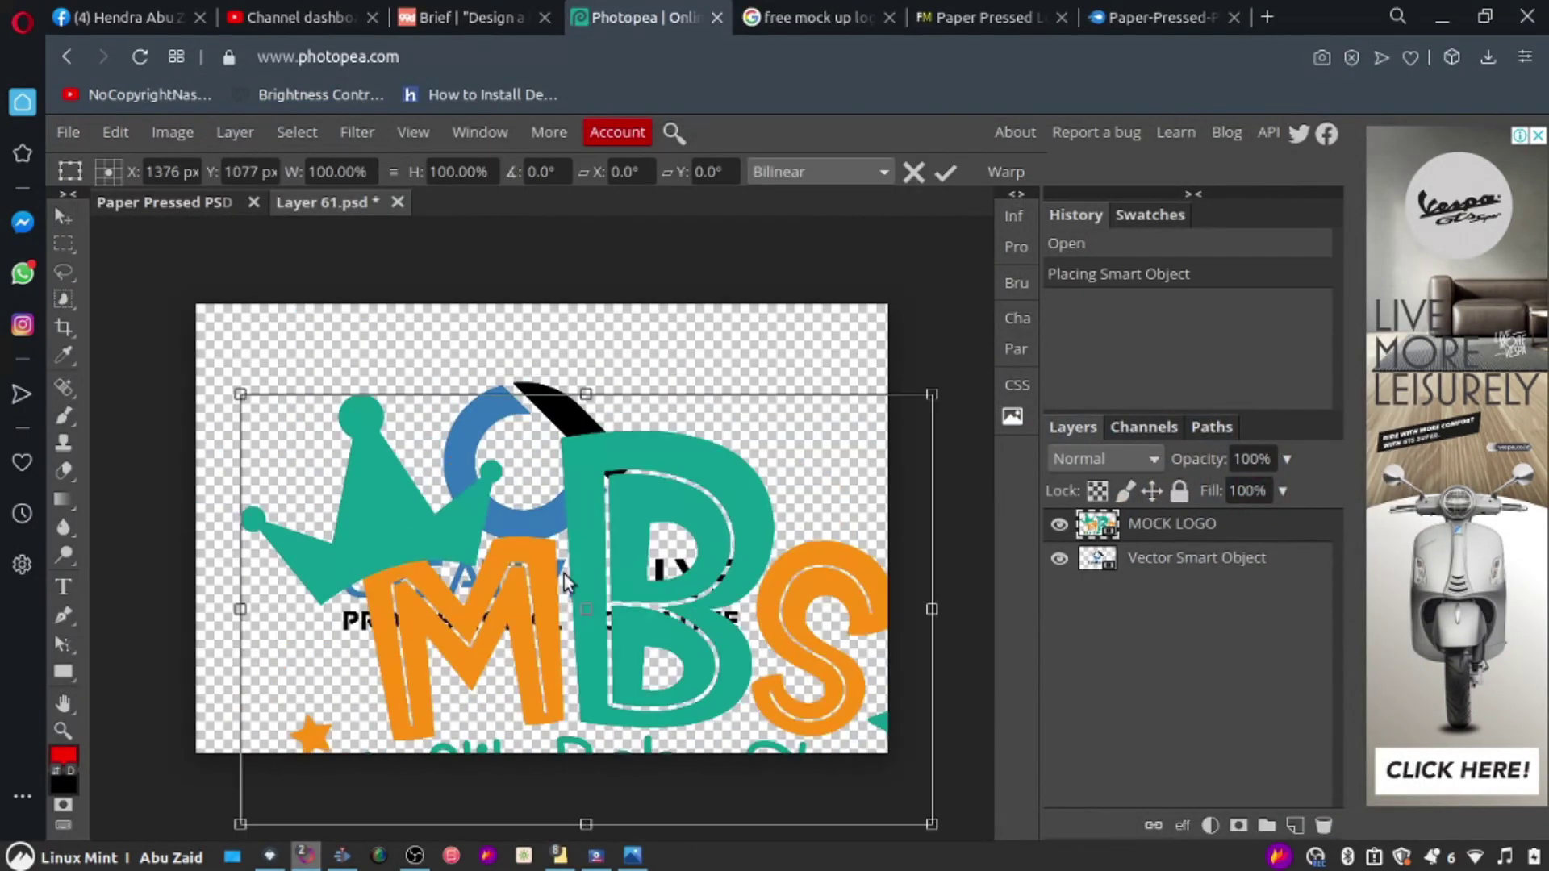
key(Return)
Step: Scale the MOCK LOGO layer to about 72% with the Vector Smart Object layer hidden, and save the smart object
click(236, 179)
drag(977, 778, 775, 683)
click(69, 134)
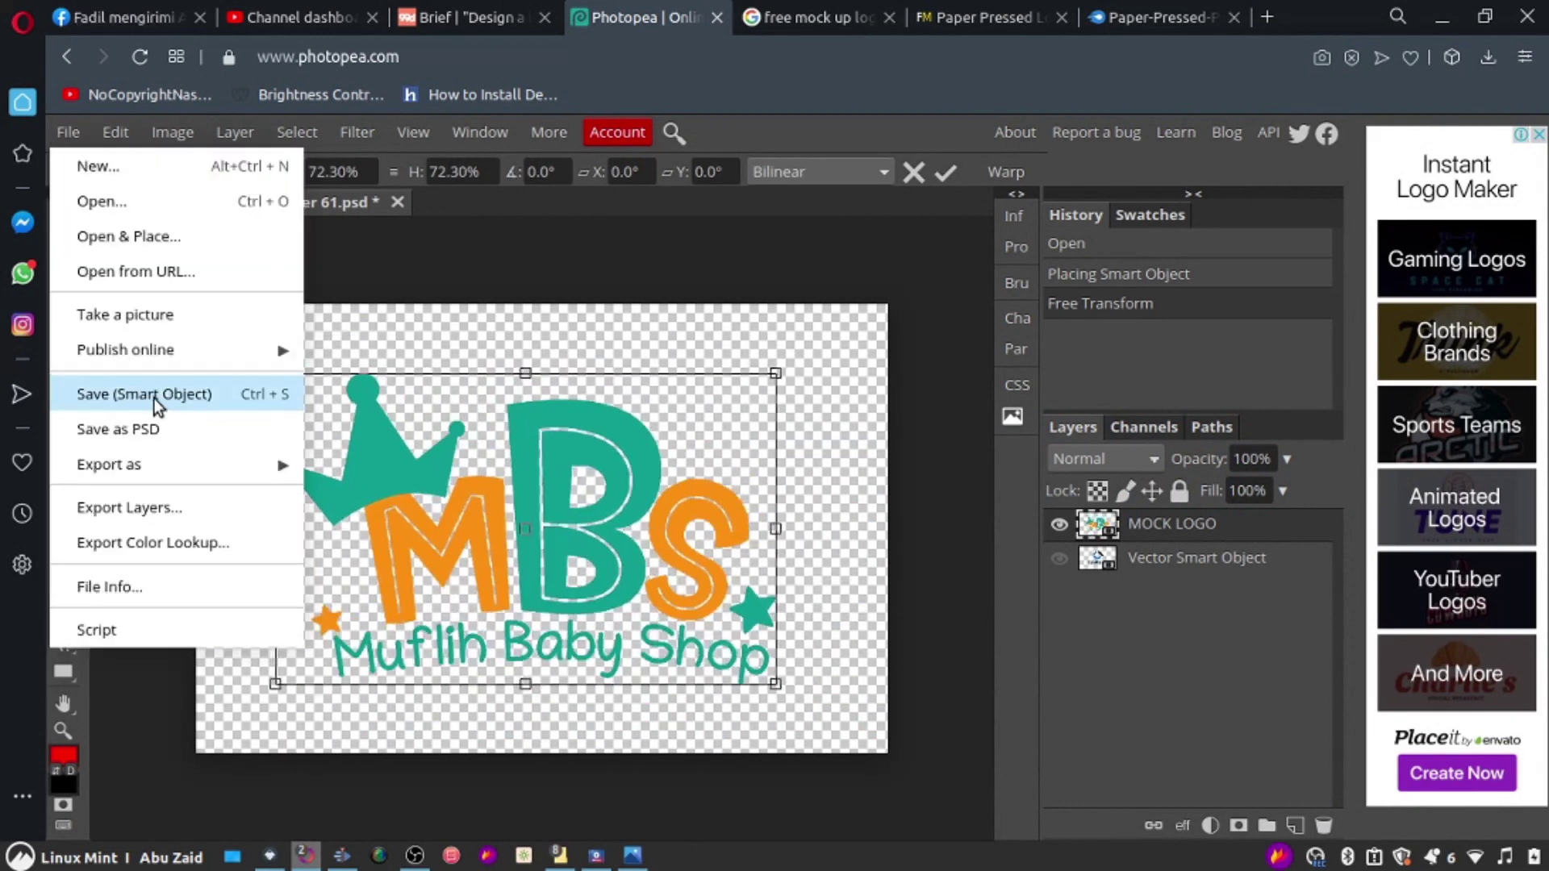
click(162, 439)
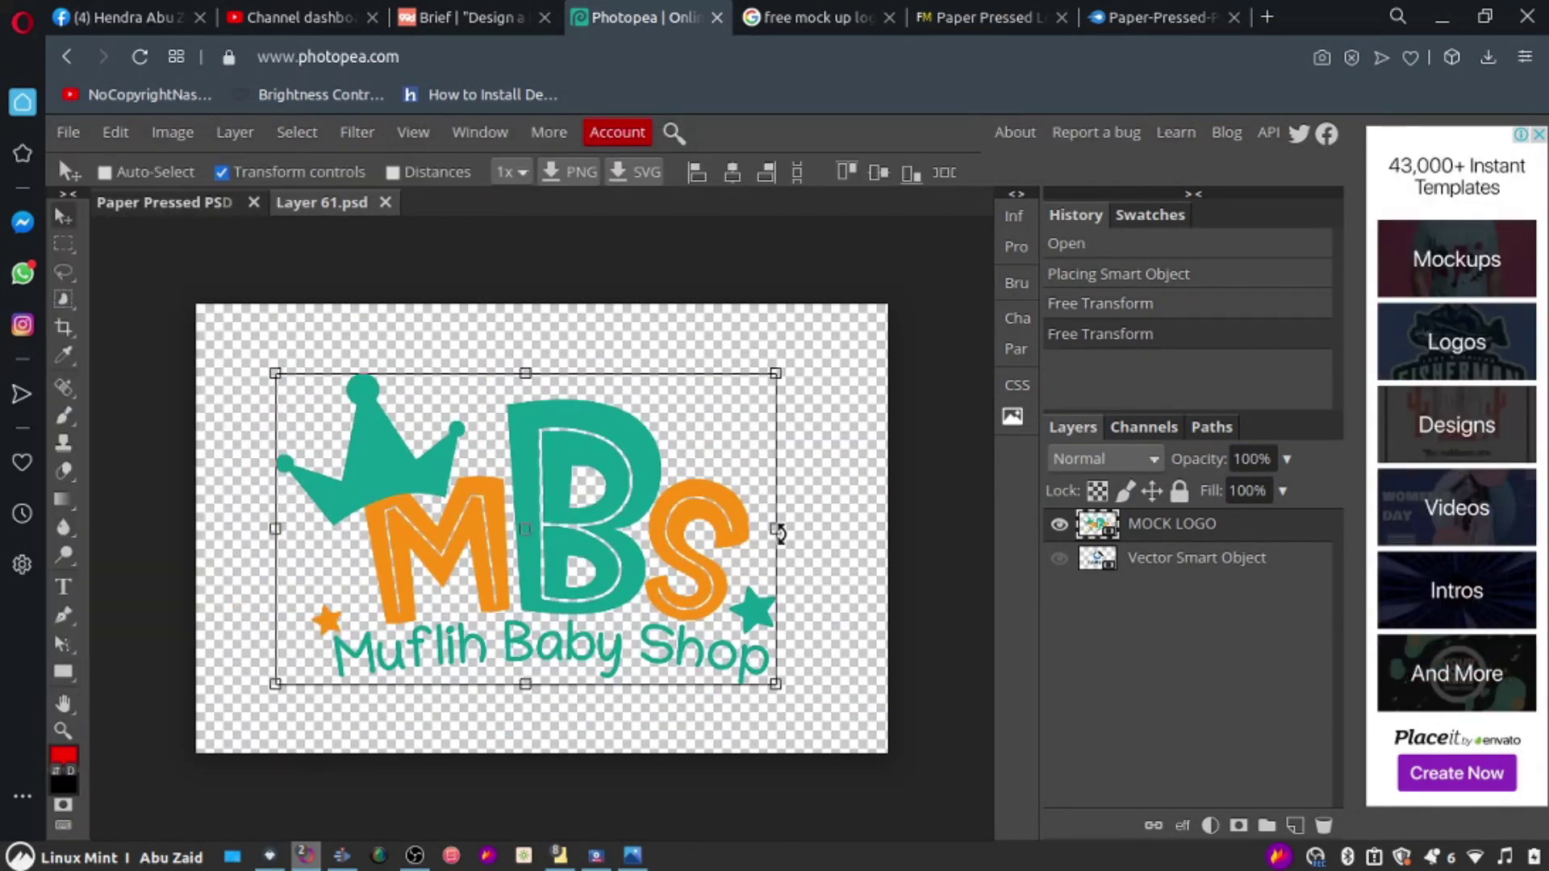
Step: Export the paper pressed mockup as a 2300 × 1472 px PNG at 100% quality and open the exported image from Downloads
click(196, 208)
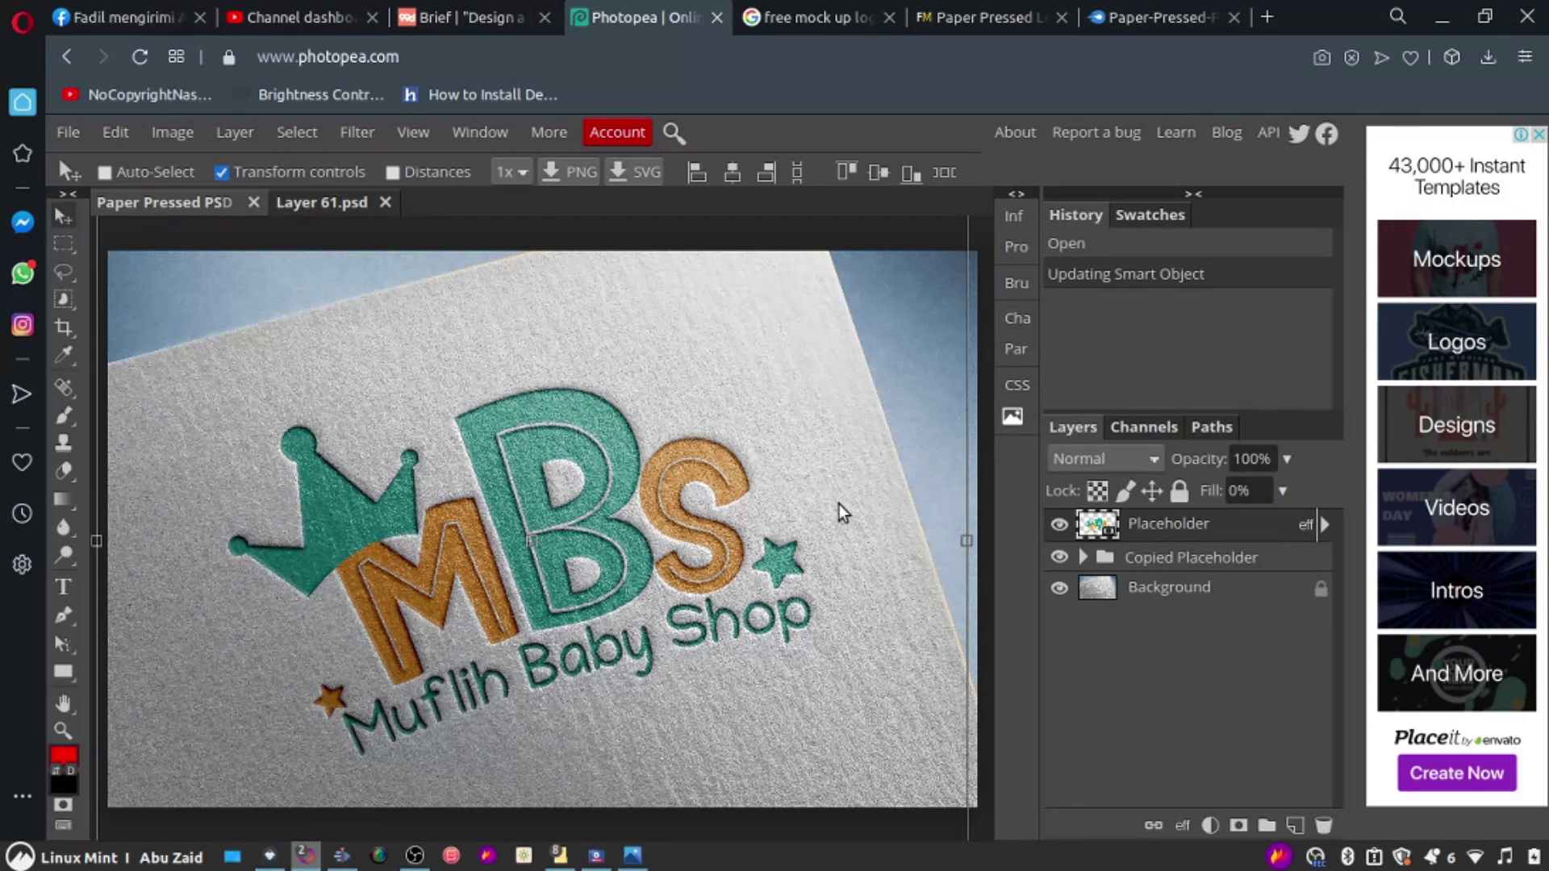
click(69, 132)
mouse_move(145, 465)
click(306, 465)
scroll(526, 536, down, 3)
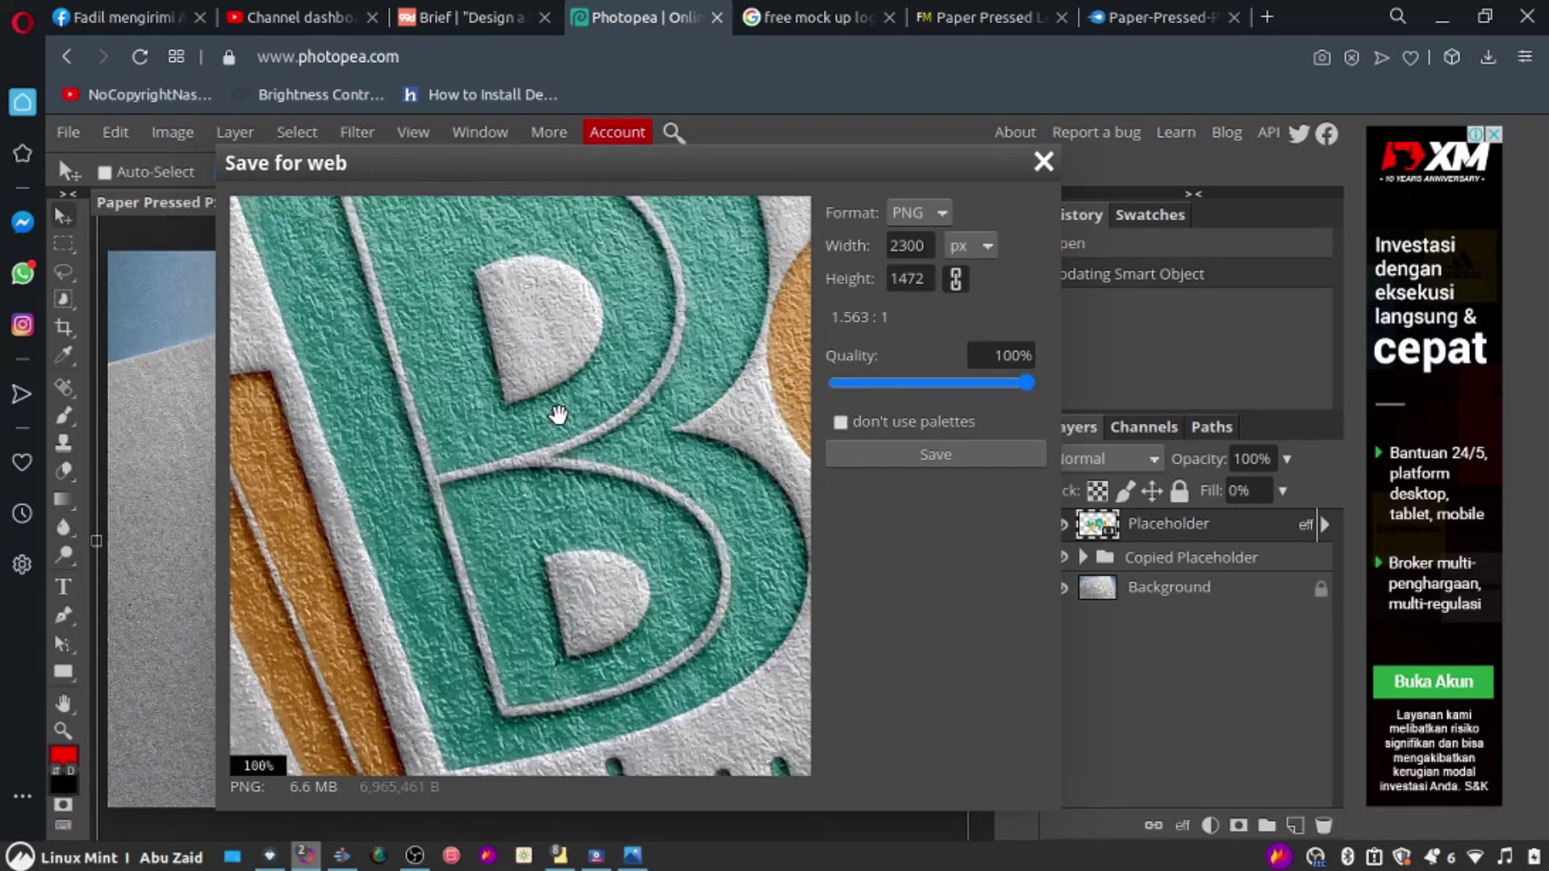
click(936, 454)
click(1130, 143)
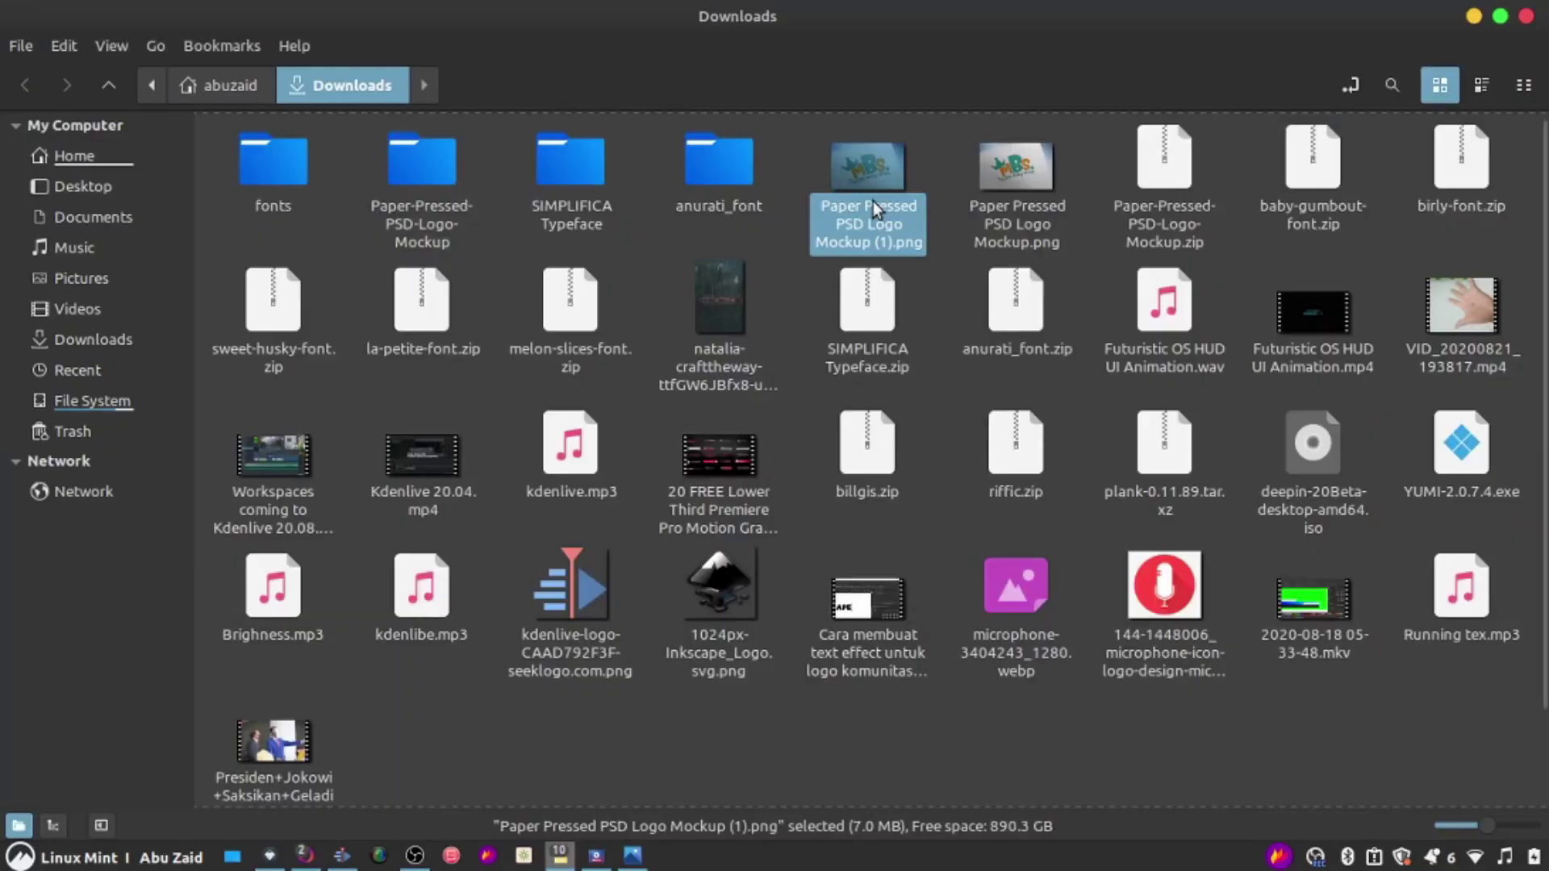
key(Return)
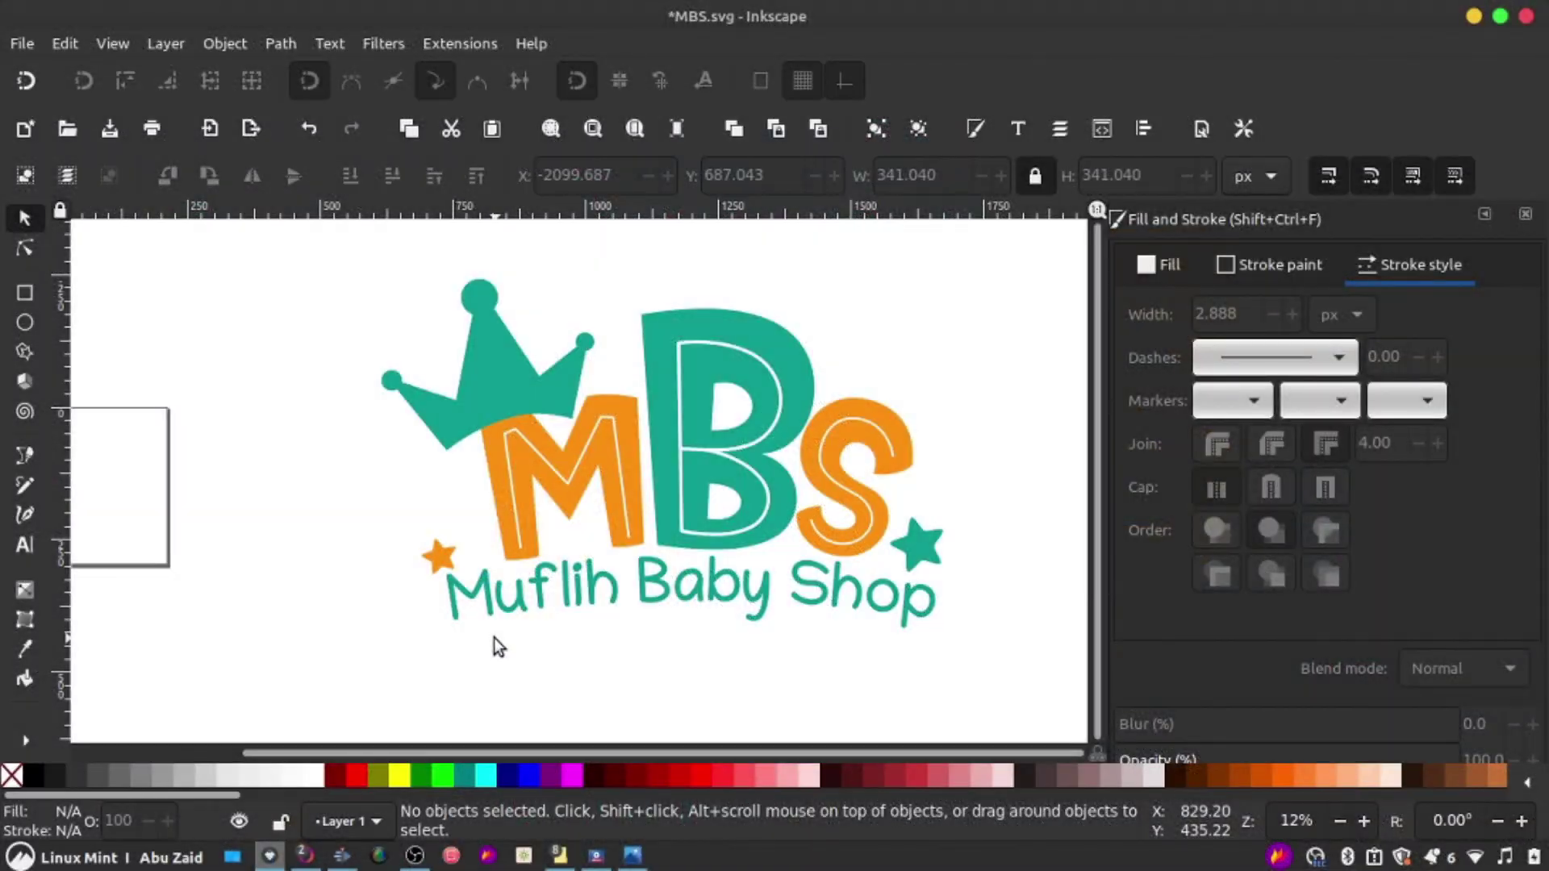
Step: Switch to the Opera browser and open the Paper Pressed Logo Mockup PSD page from the "free mock up logo" image results
scroll(730, 419, down, 2)
scroll(716, 422, up, 2)
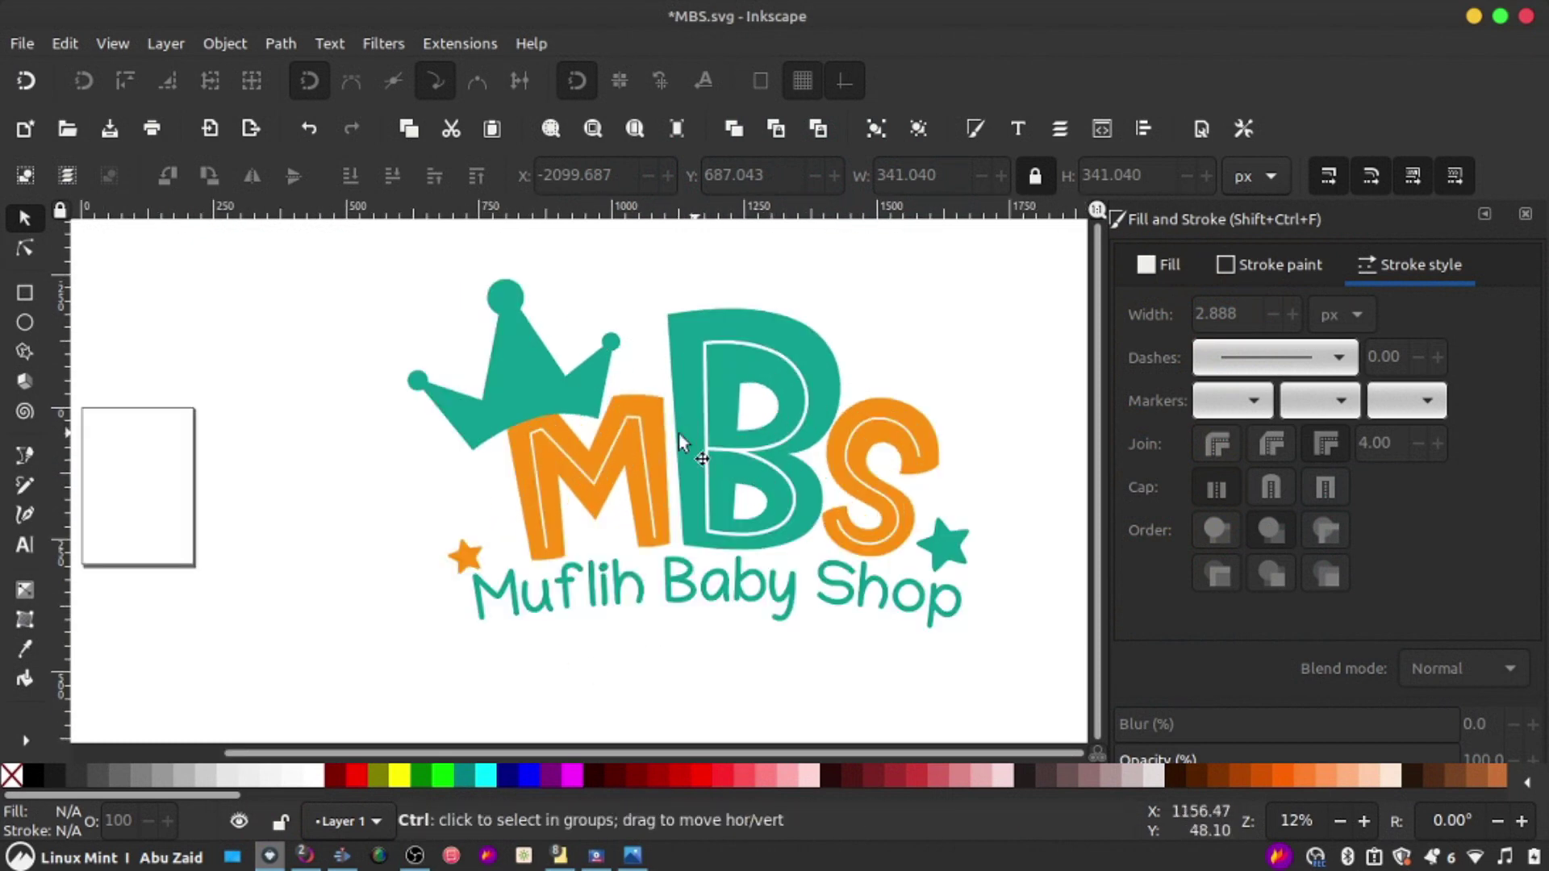
click(305, 855)
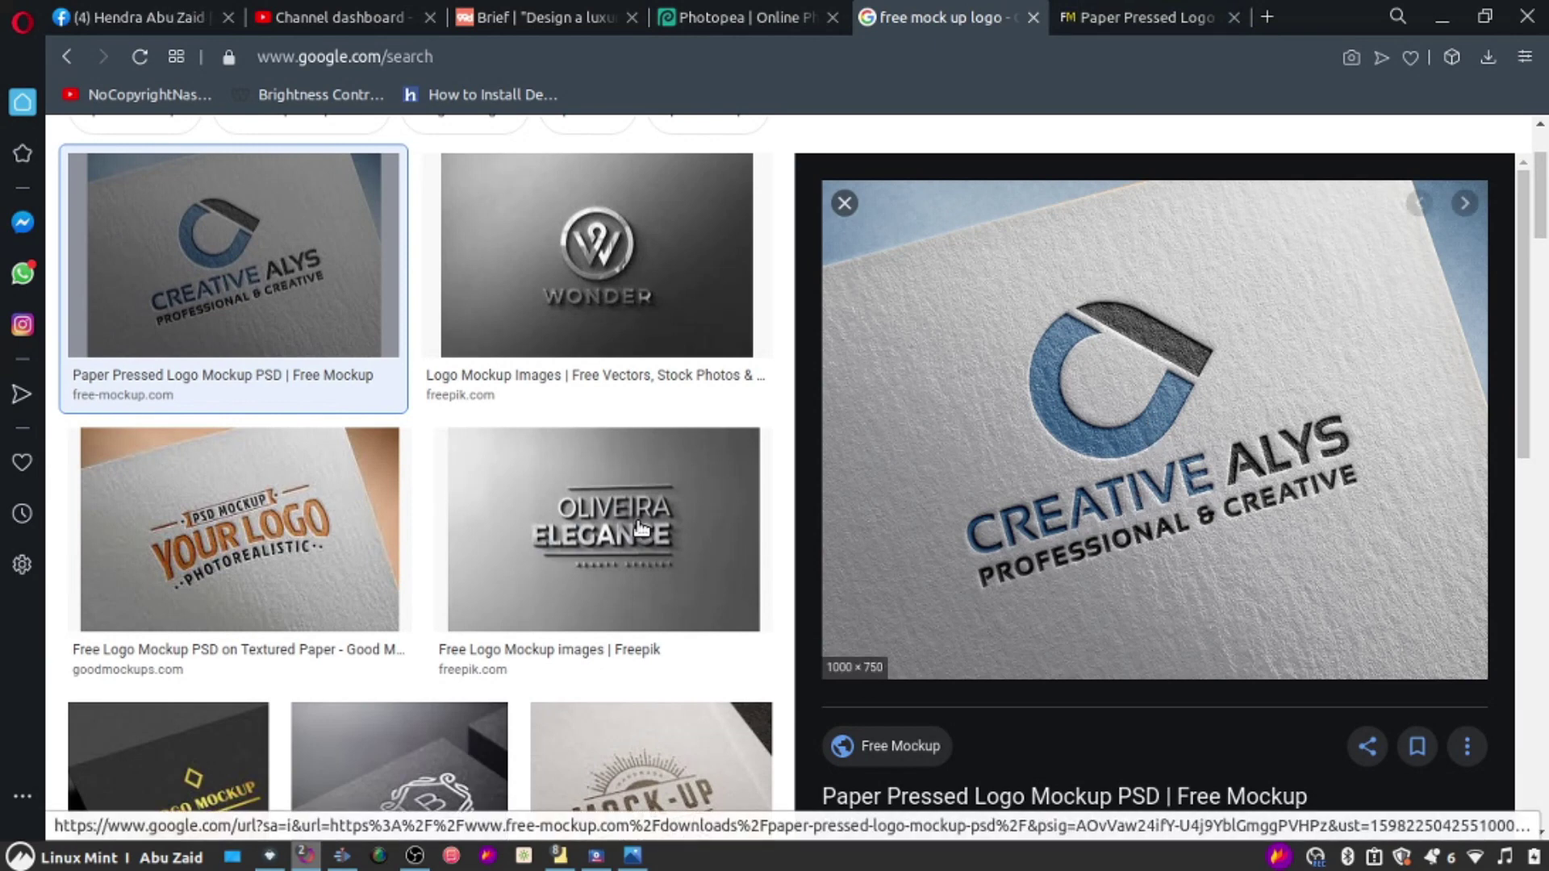
scroll(296, 523, up, 3)
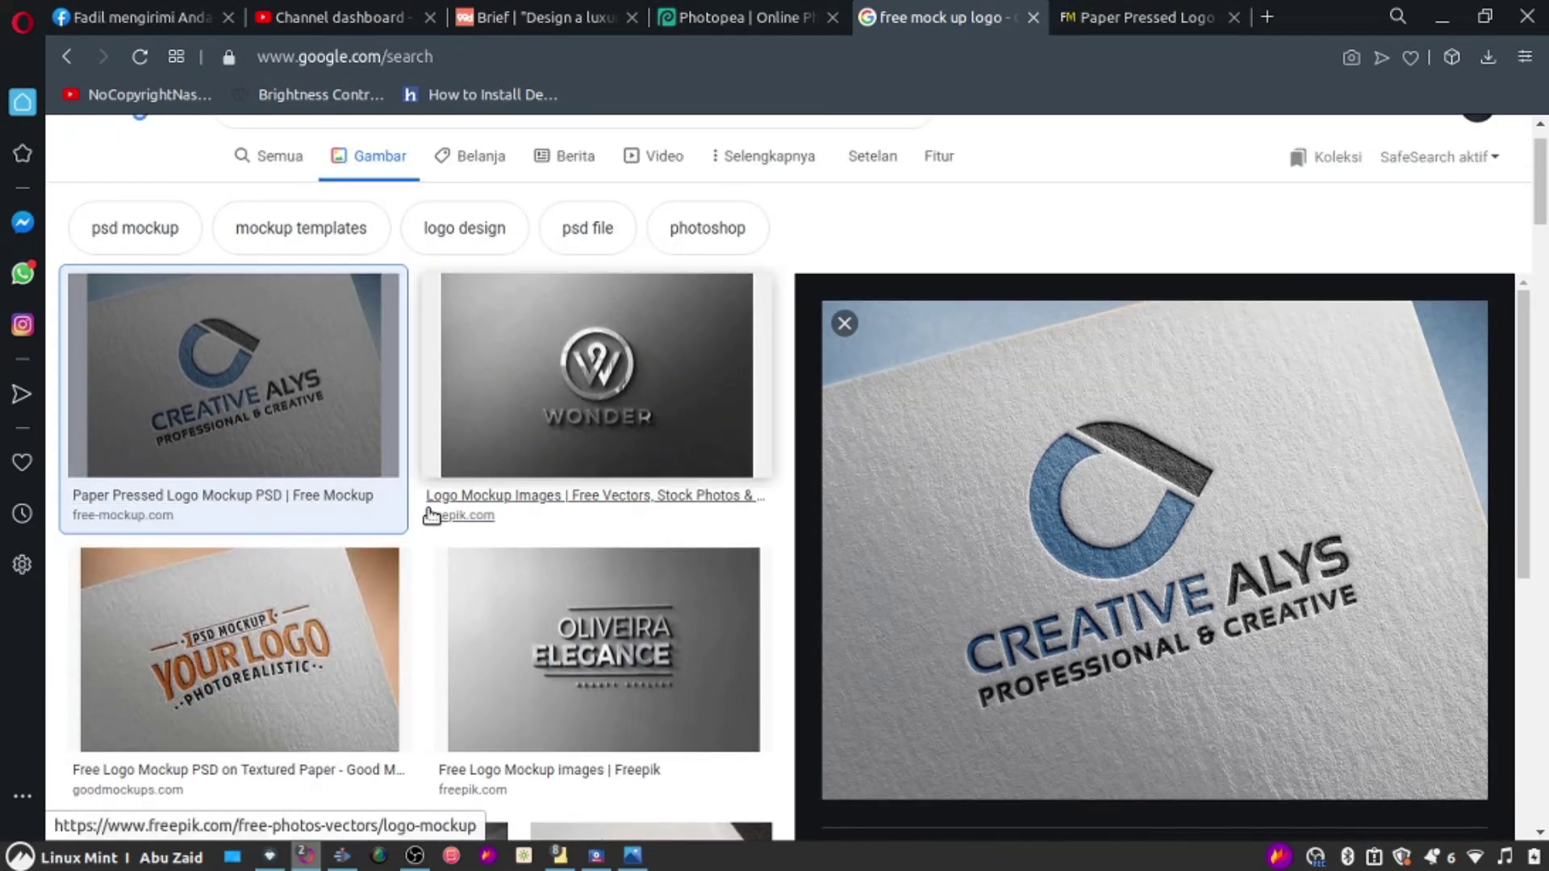
scroll(432, 519, down, 4)
click(1154, 387)
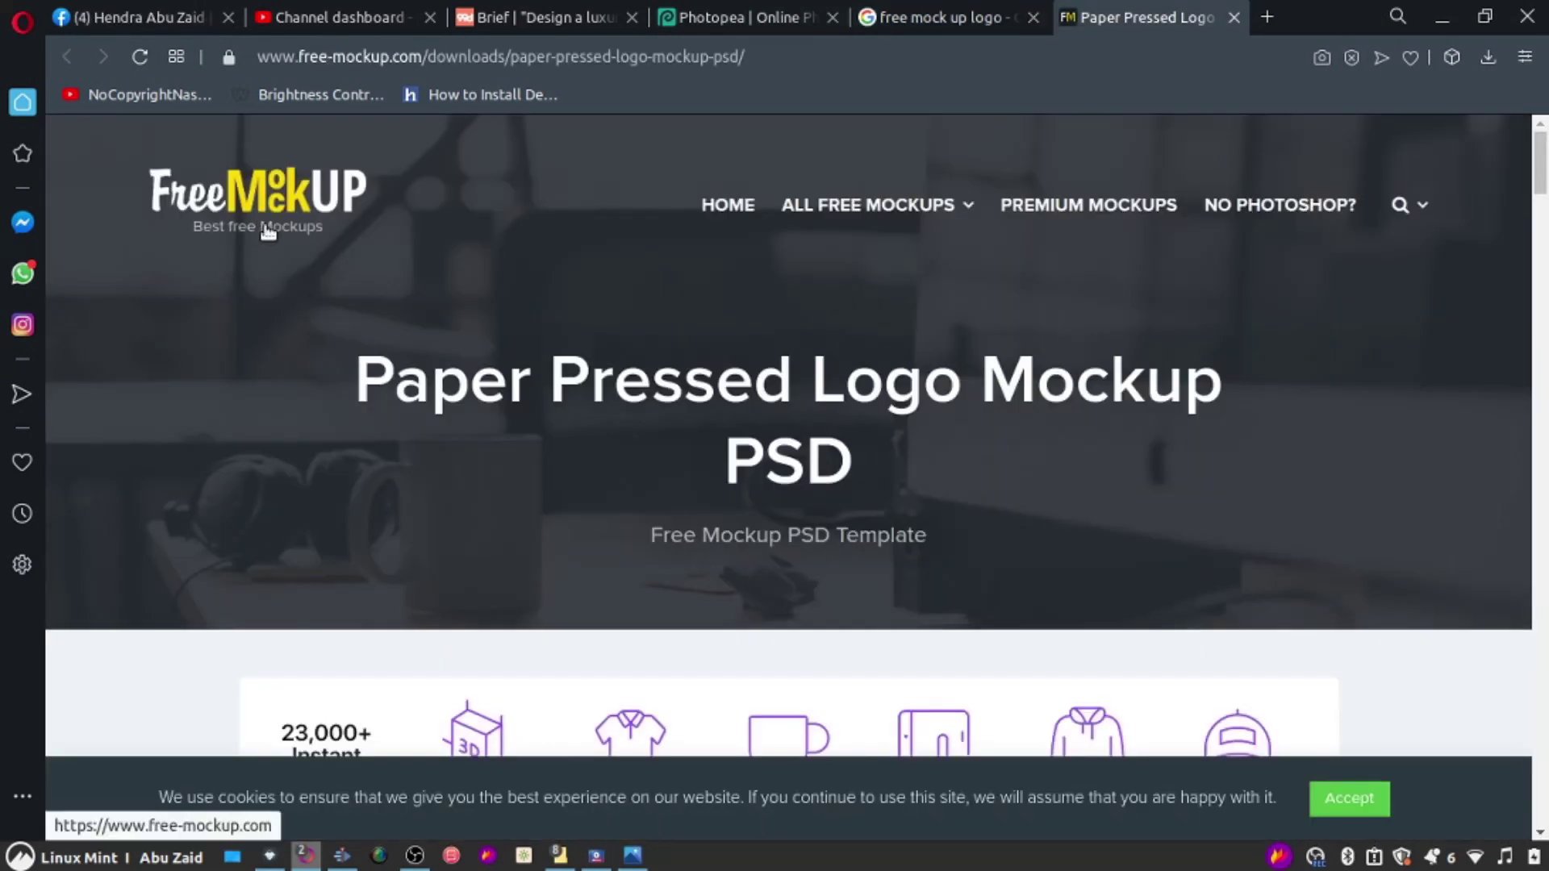
Step: Review the Paper Pressed Logo Mockup page down to its download option and look at Photopea's start screen
scroll(628, 426, down, 5)
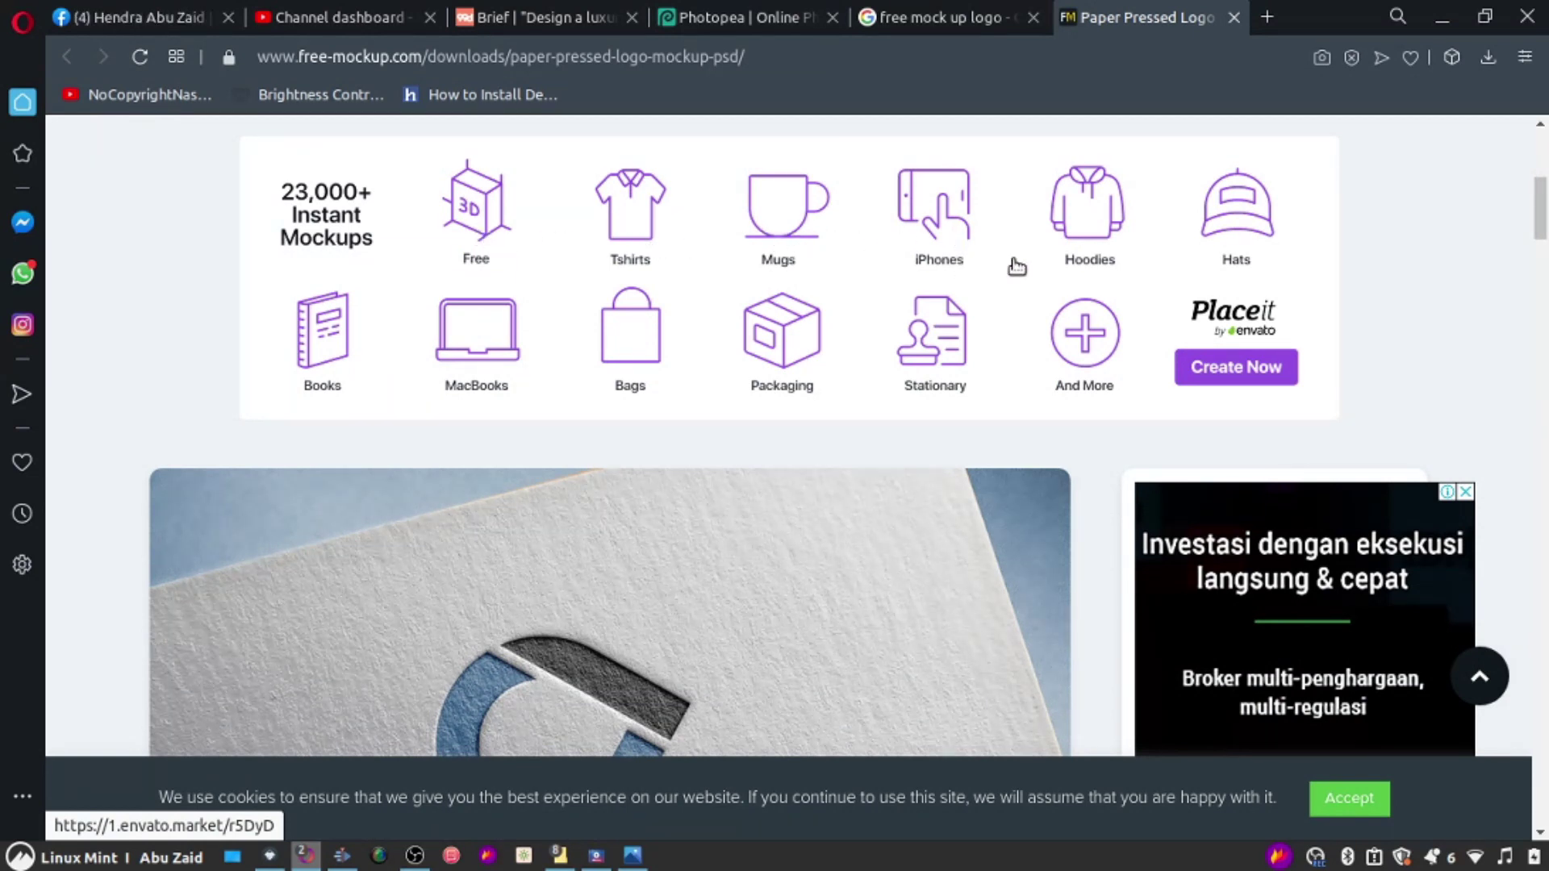
scroll(1539, 230, down, 1)
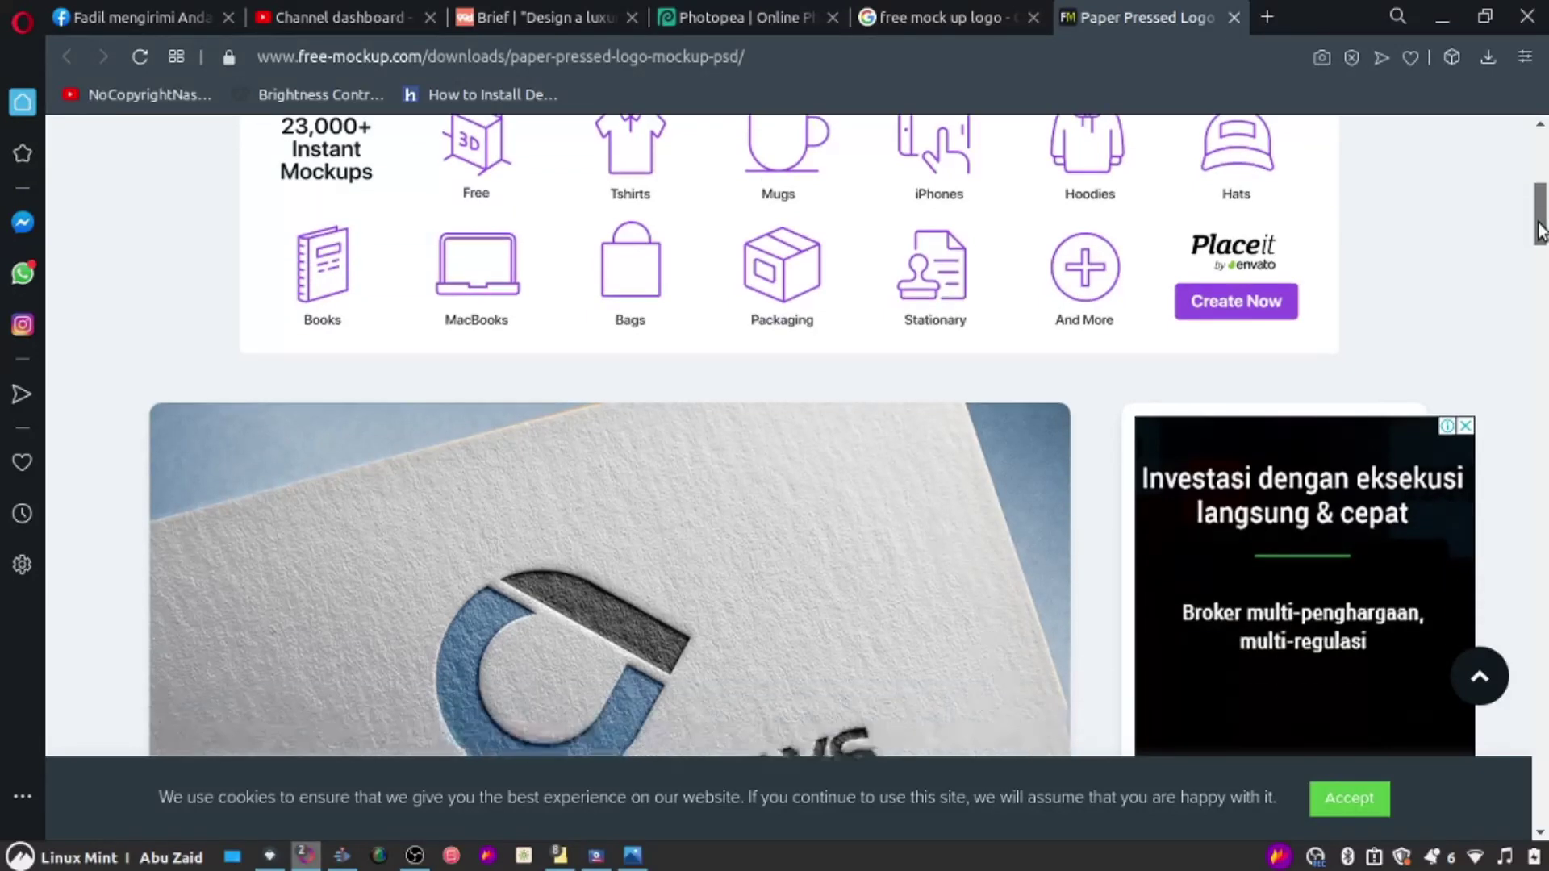
scroll(1540, 230, down, 5)
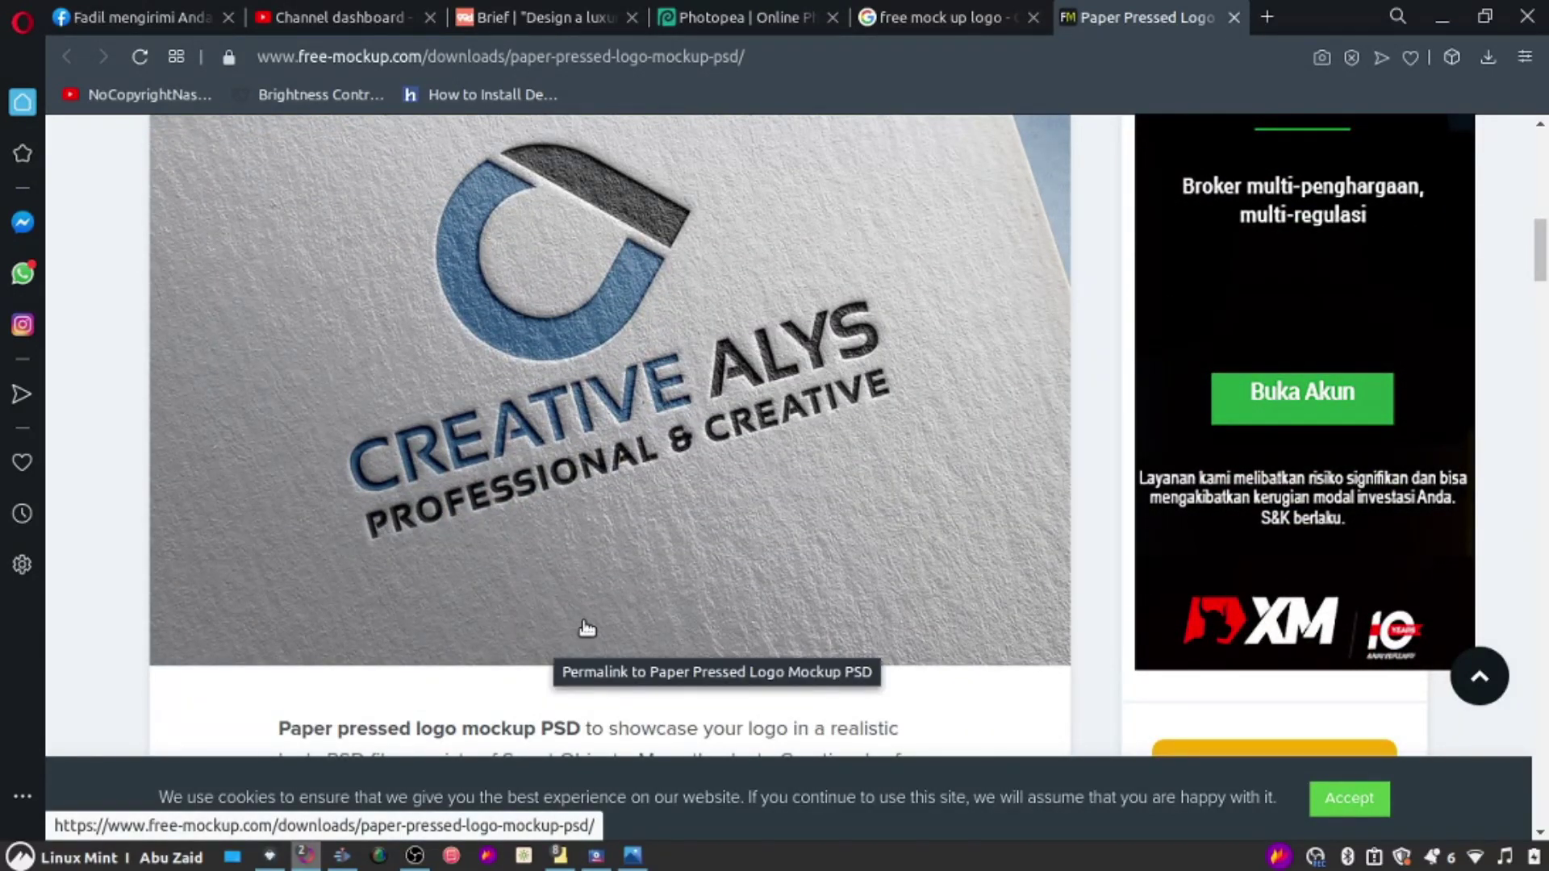
scroll(500, 609, down, 2)
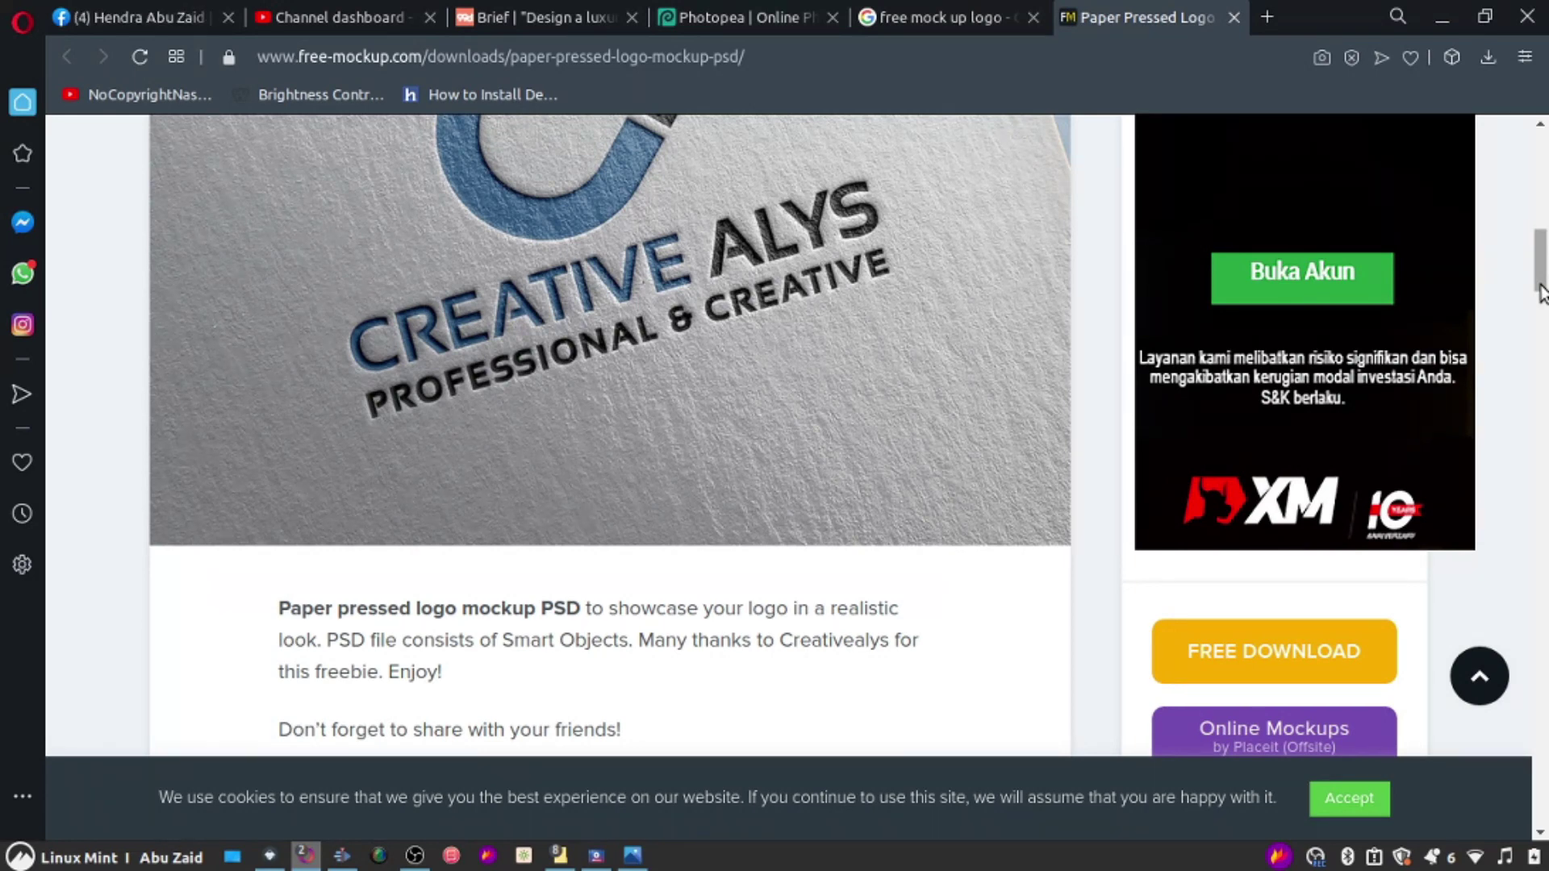
click(728, 19)
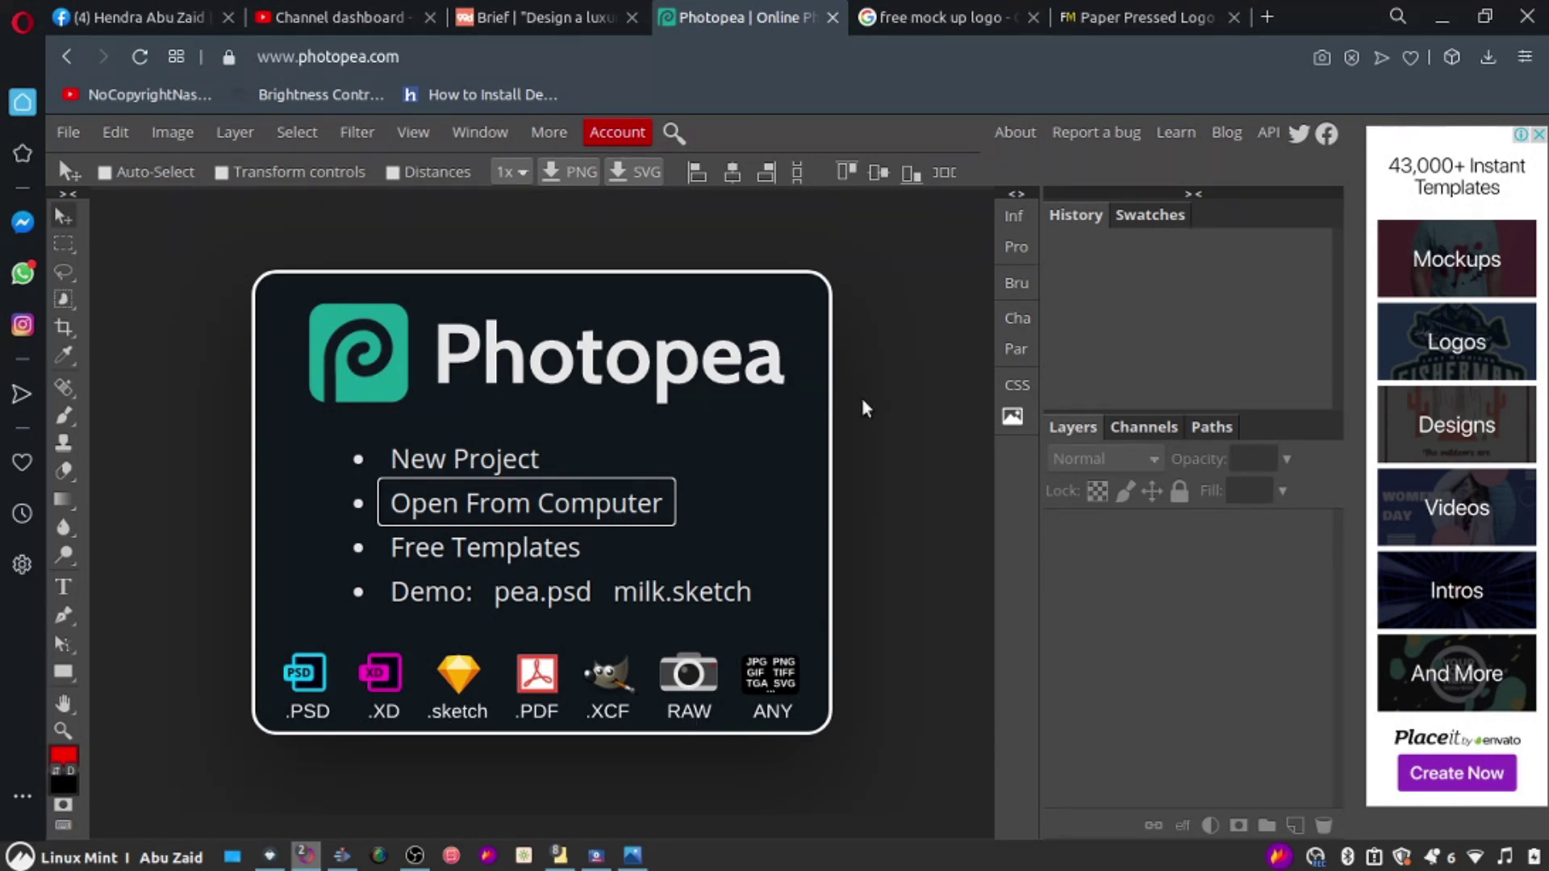
key(ctrl+Tab)
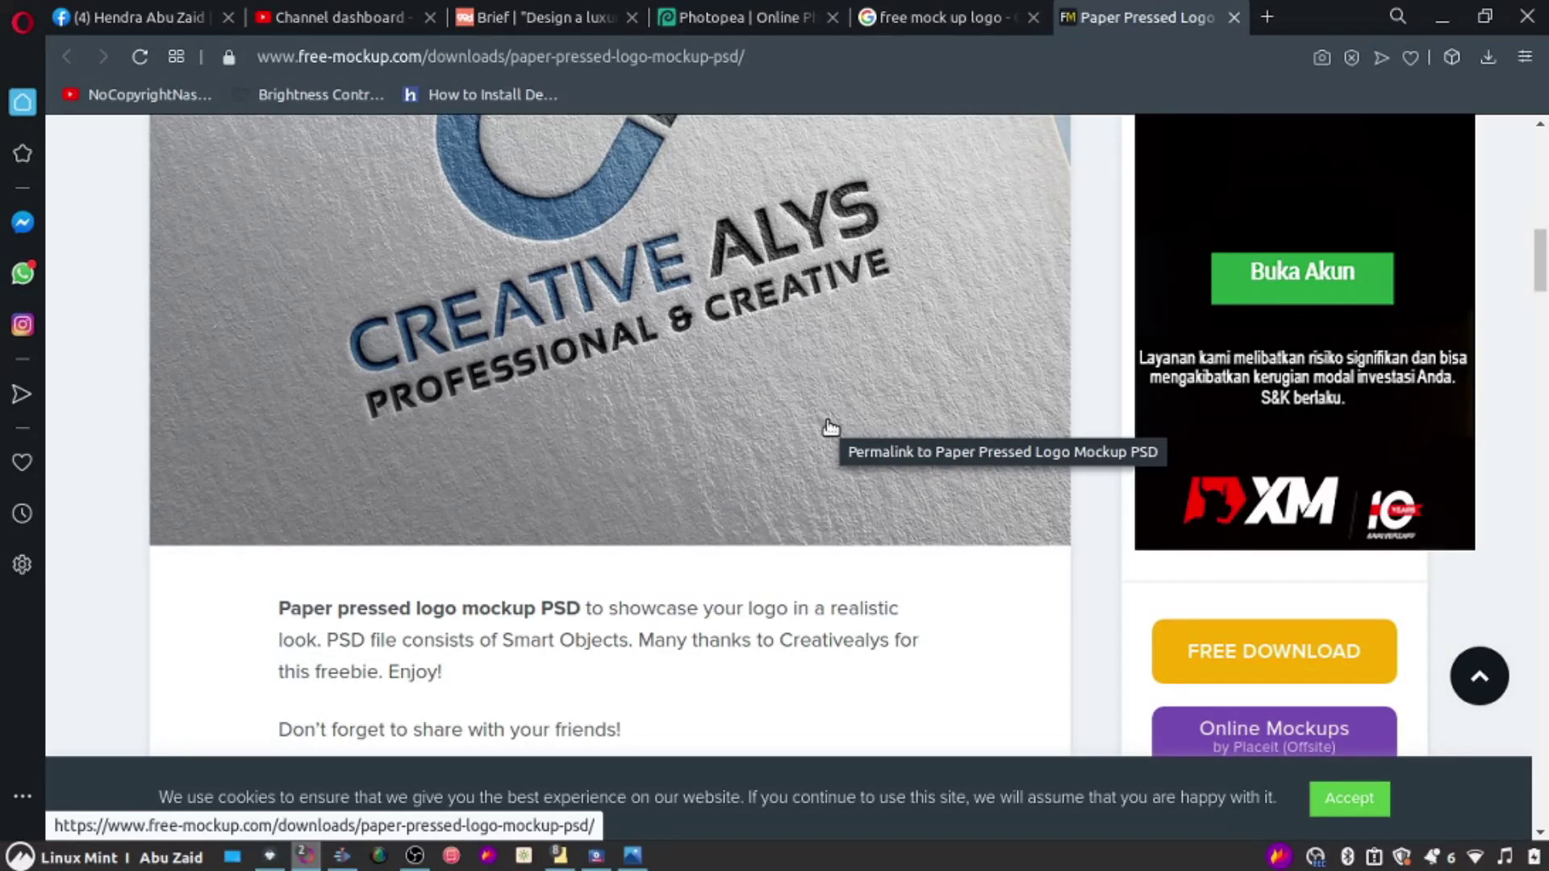
Step: Download the Paper-Pressed-PSD-Logo-Mockup archive through its MediaFire page and switch to Inkscape
scroll(831, 428, down, 2)
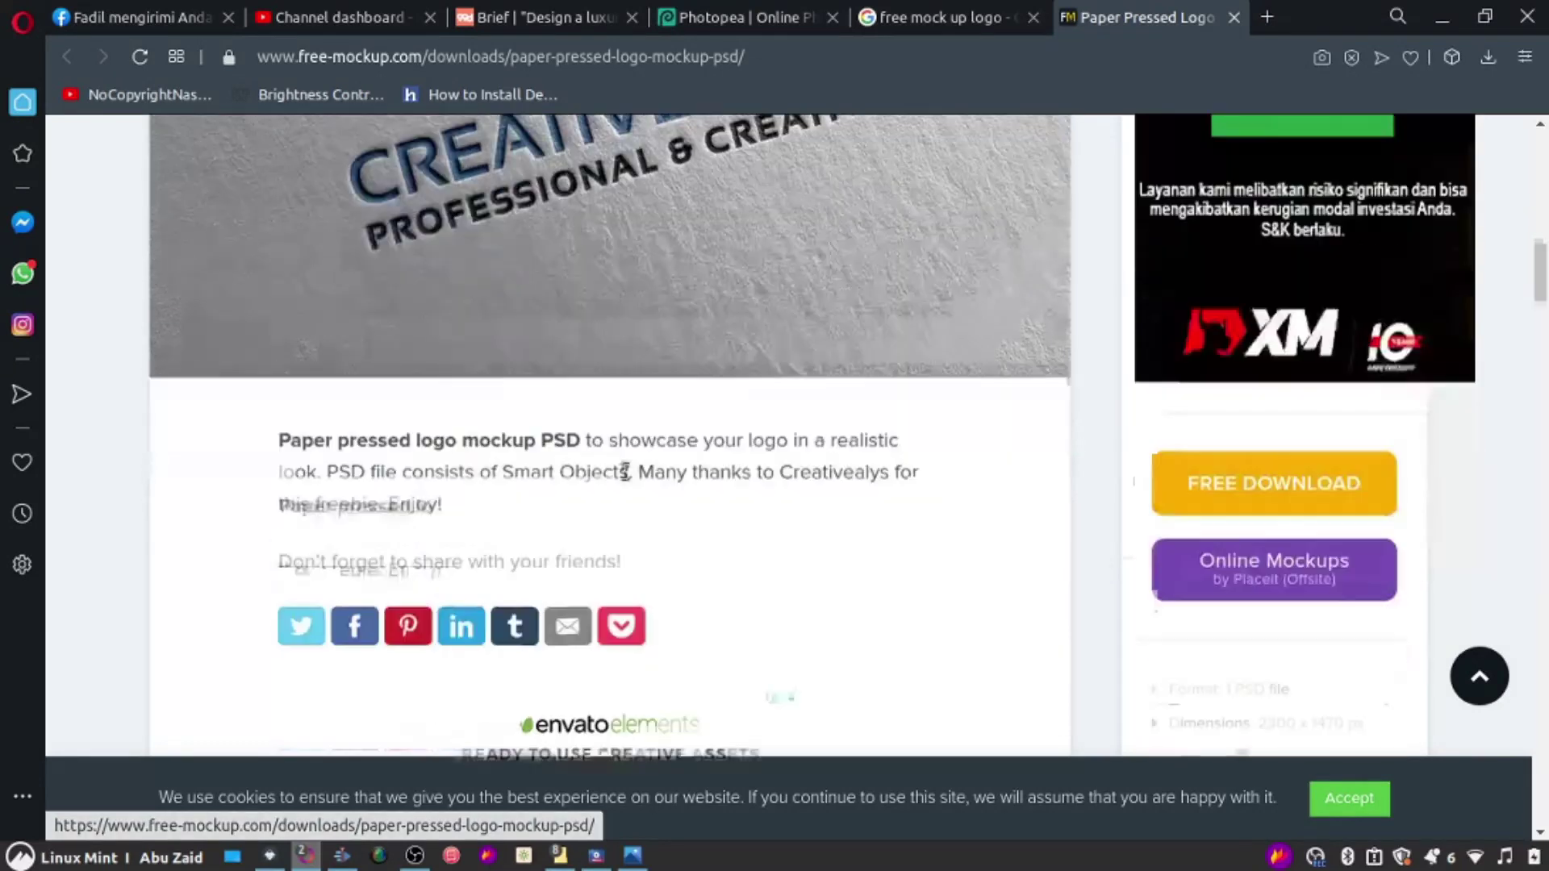
click(1246, 484)
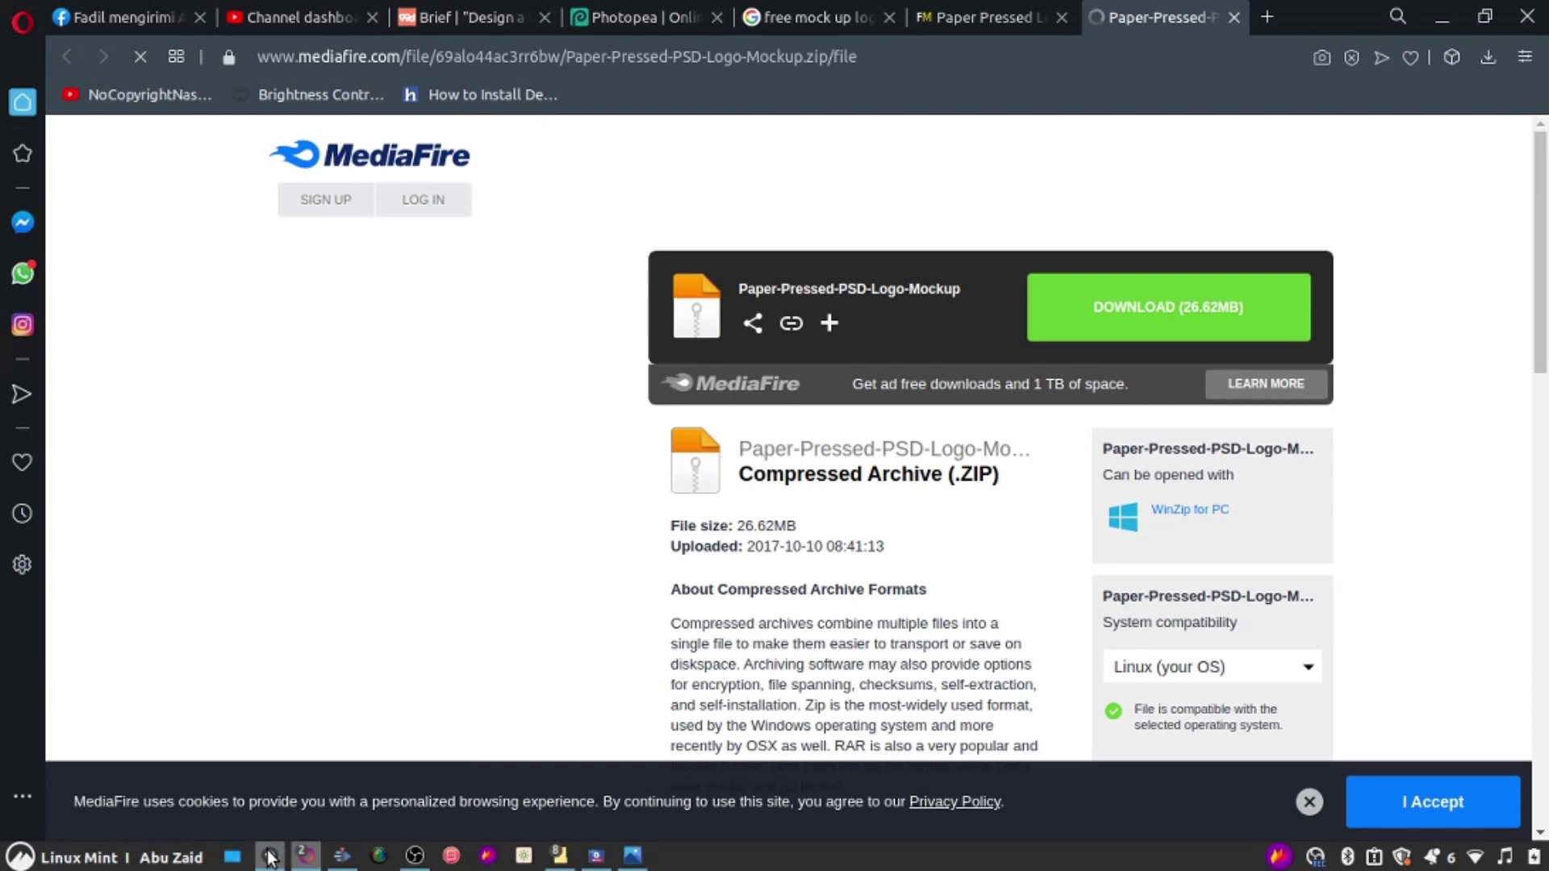
mouse_move(270, 860)
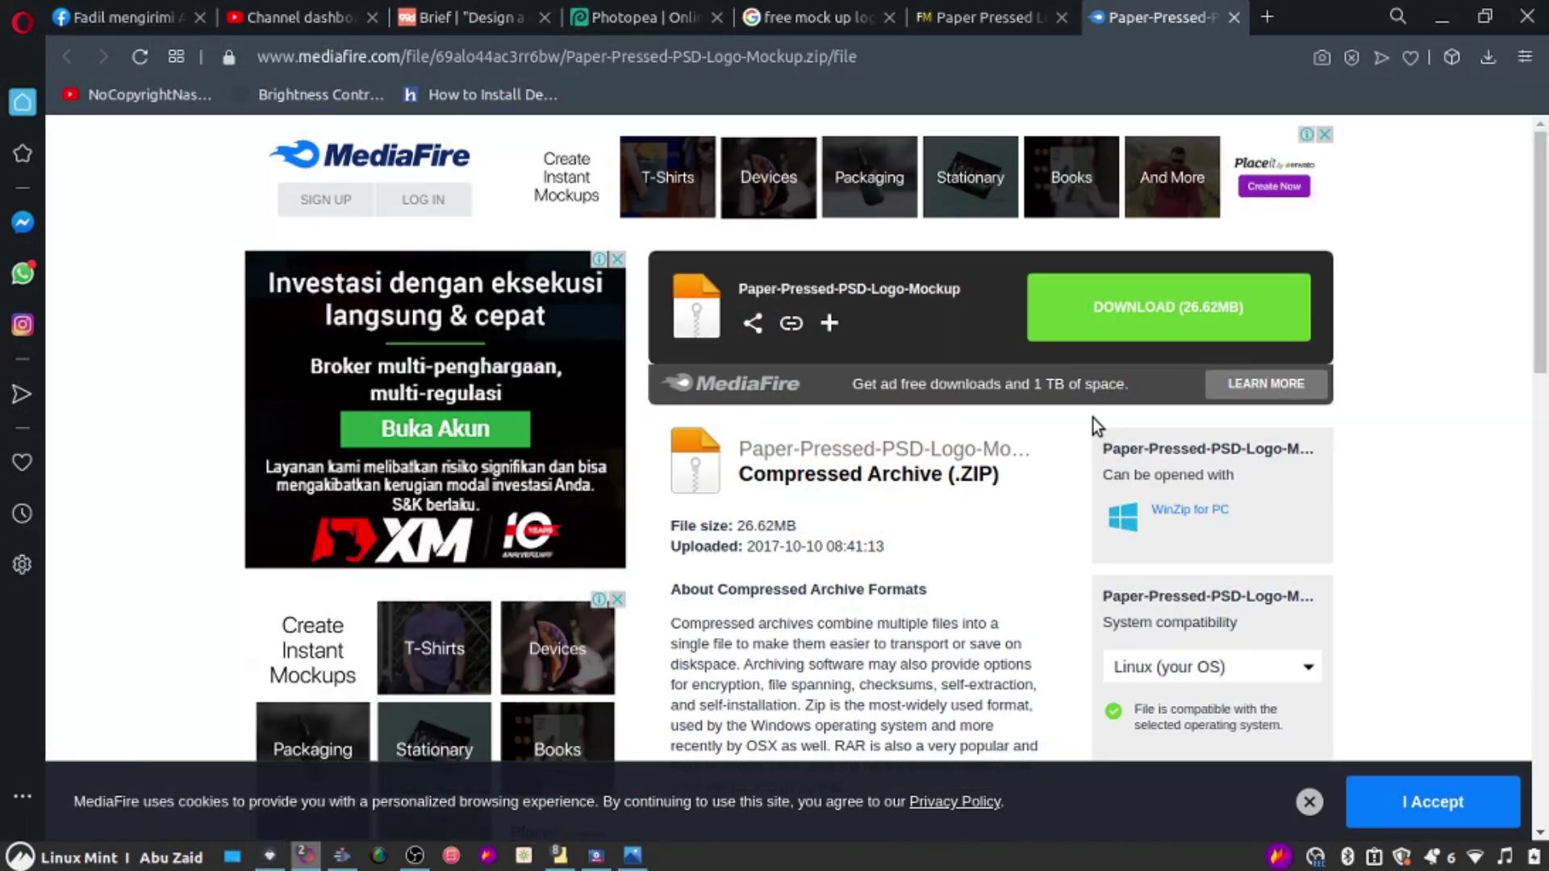
click(1126, 293)
click(271, 857)
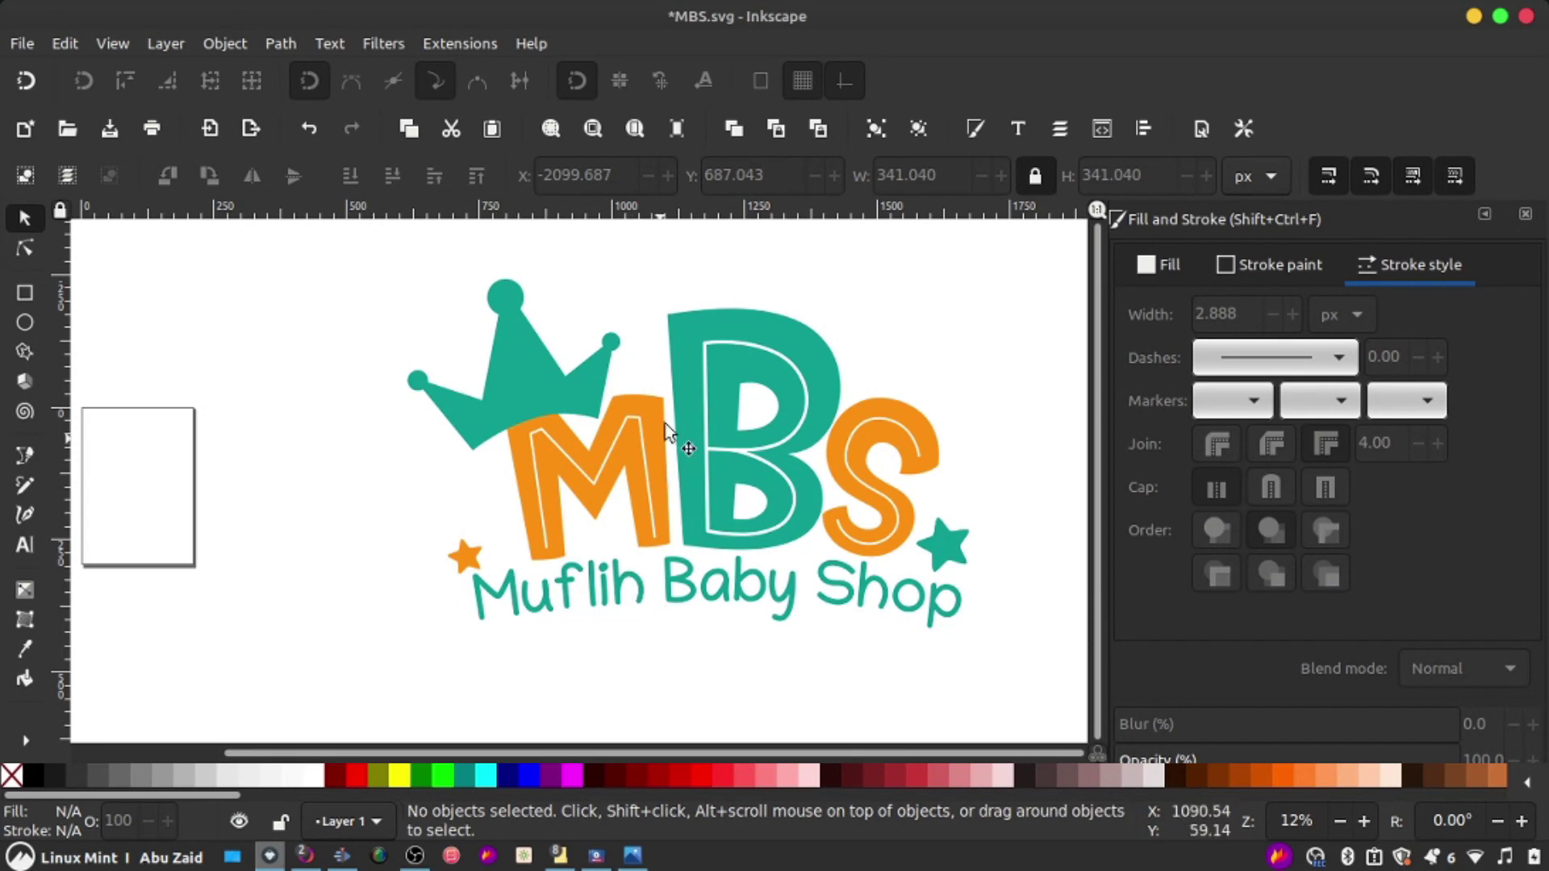
Step: Set the logo group's width to 500 px with proportions locked and move it onto the upper part of the page
click(707, 408)
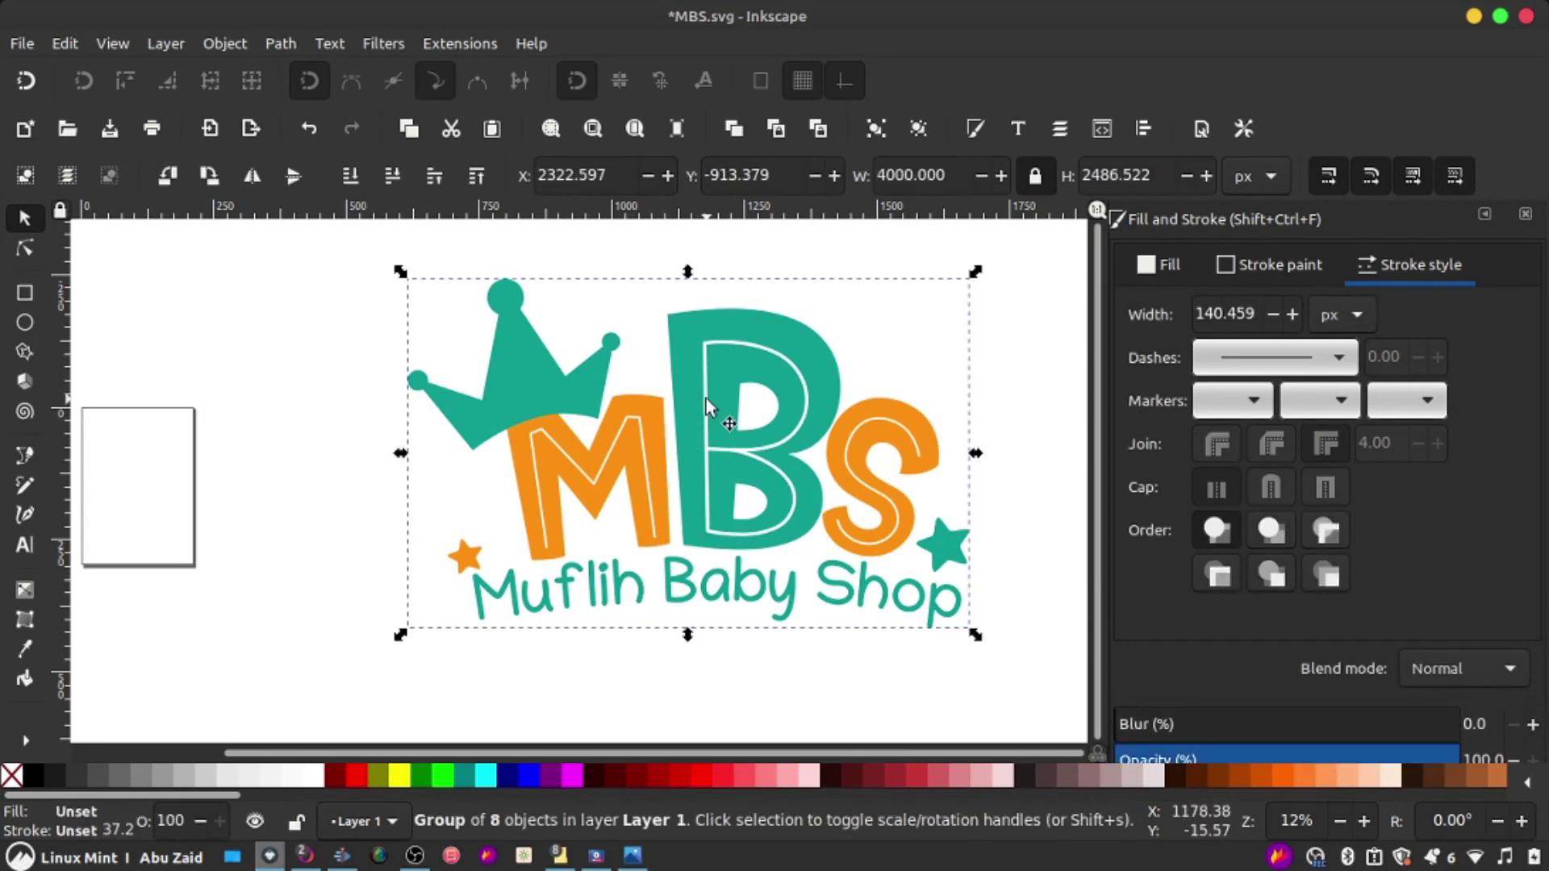
double_click(920, 175)
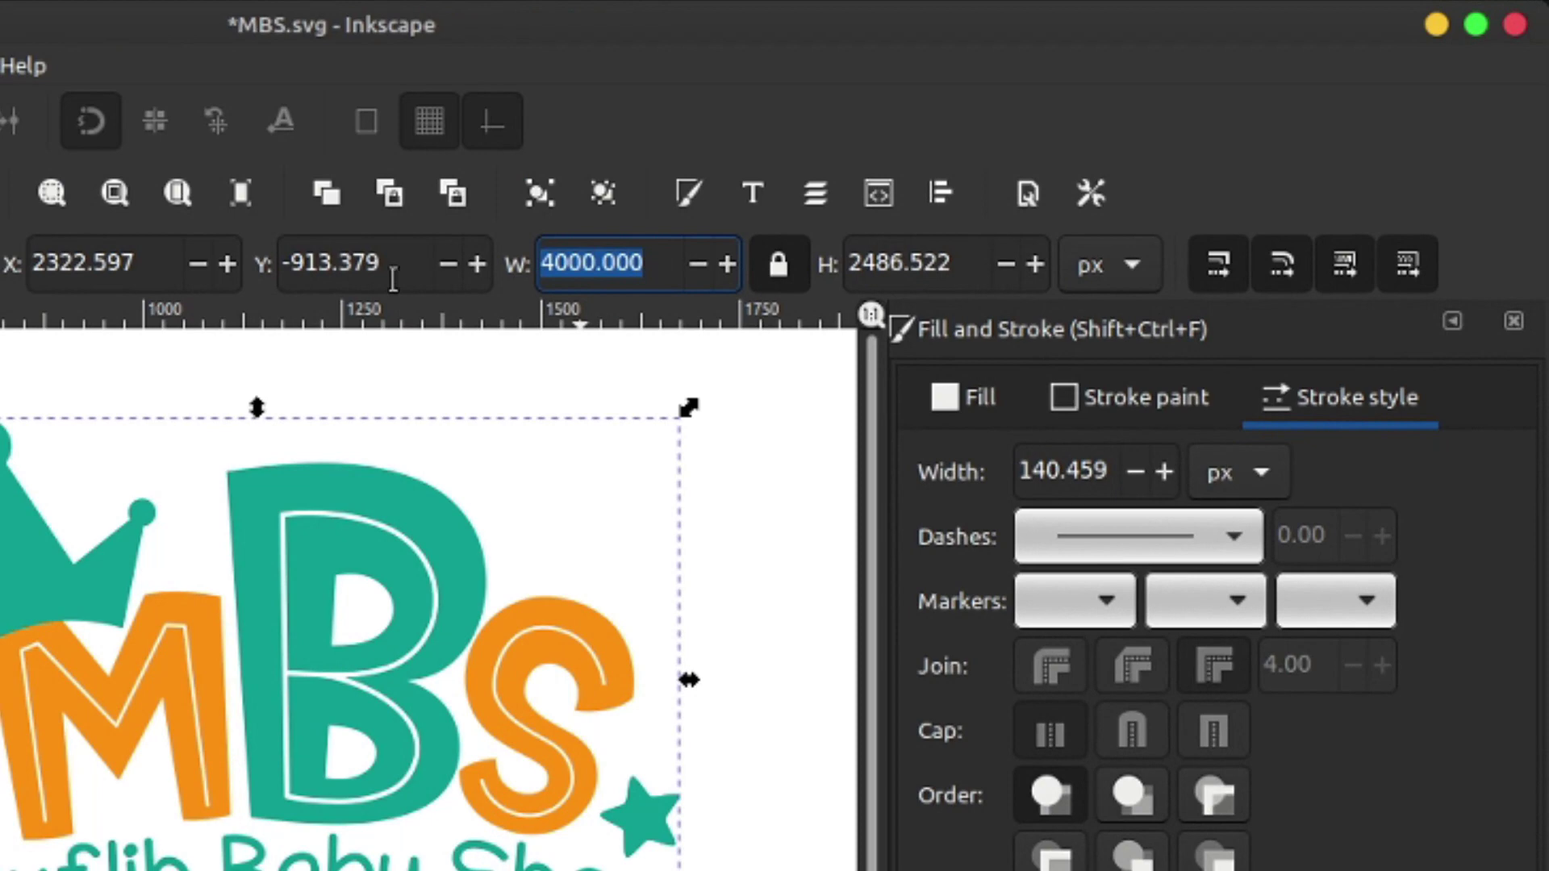
text(500)
key(Return)
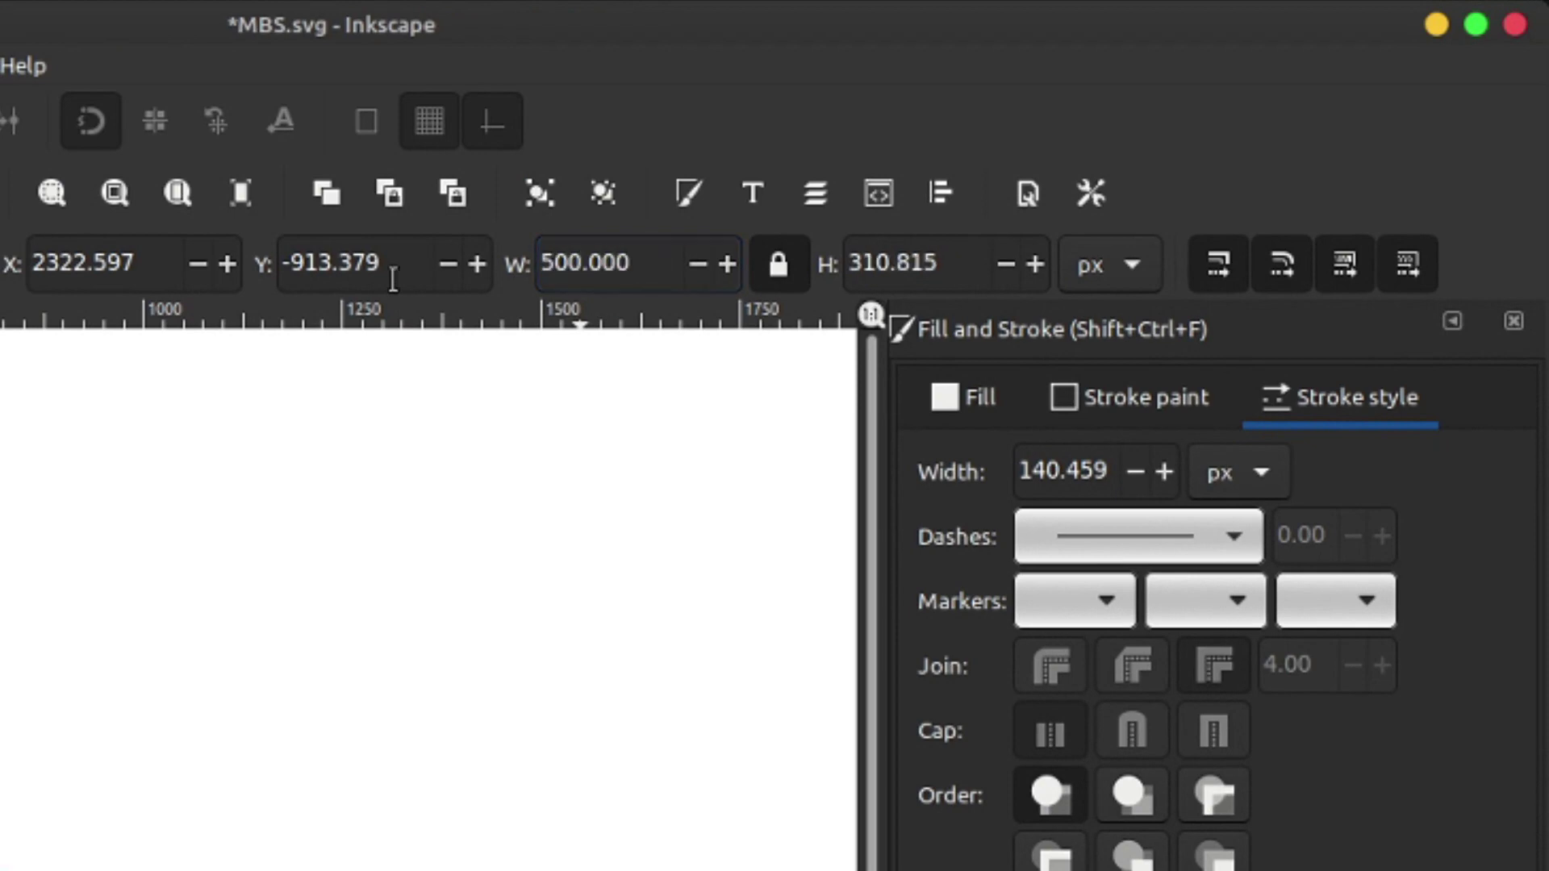
drag(0, 444, 0, 678)
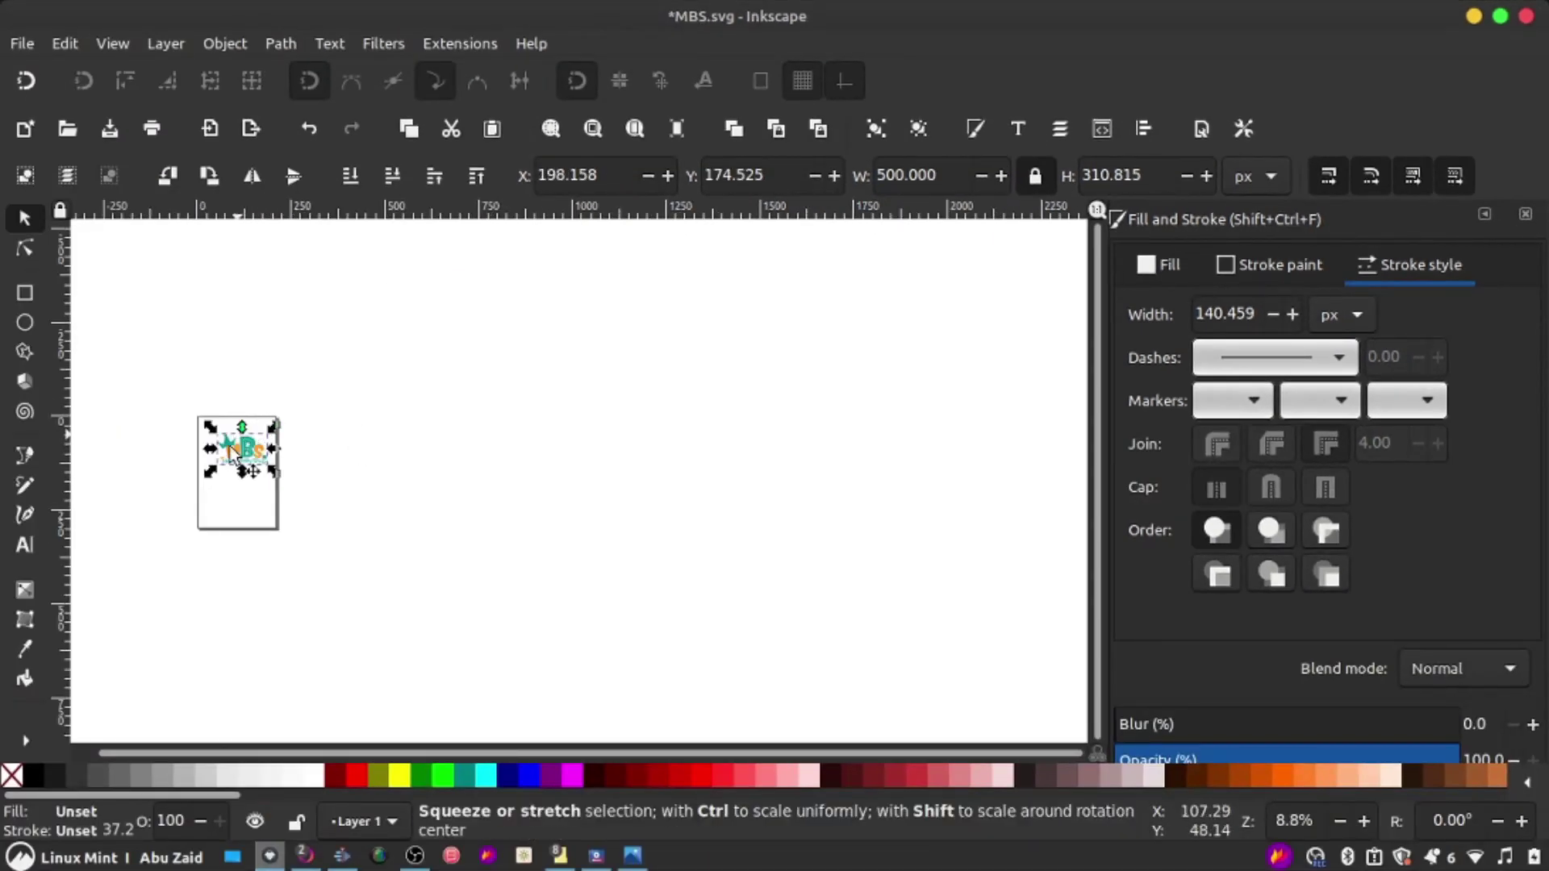
scroll(187, 454, up, 3)
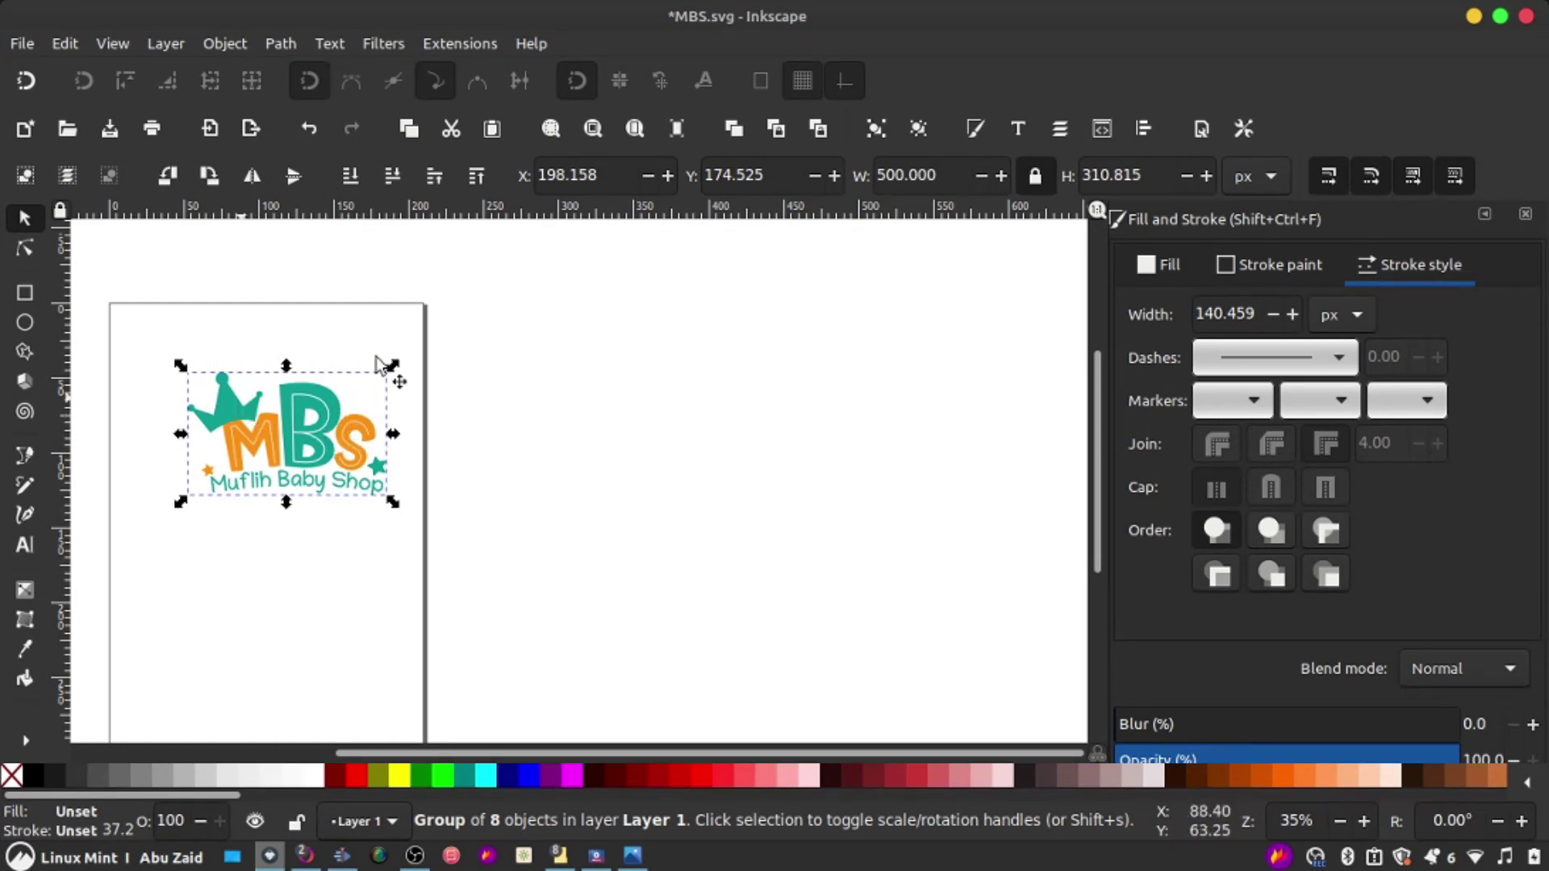
Step: Set the logo group's width to 4000 px and move it just beside the page, at about X 850, Y -358
drag(954, 176, 857, 179)
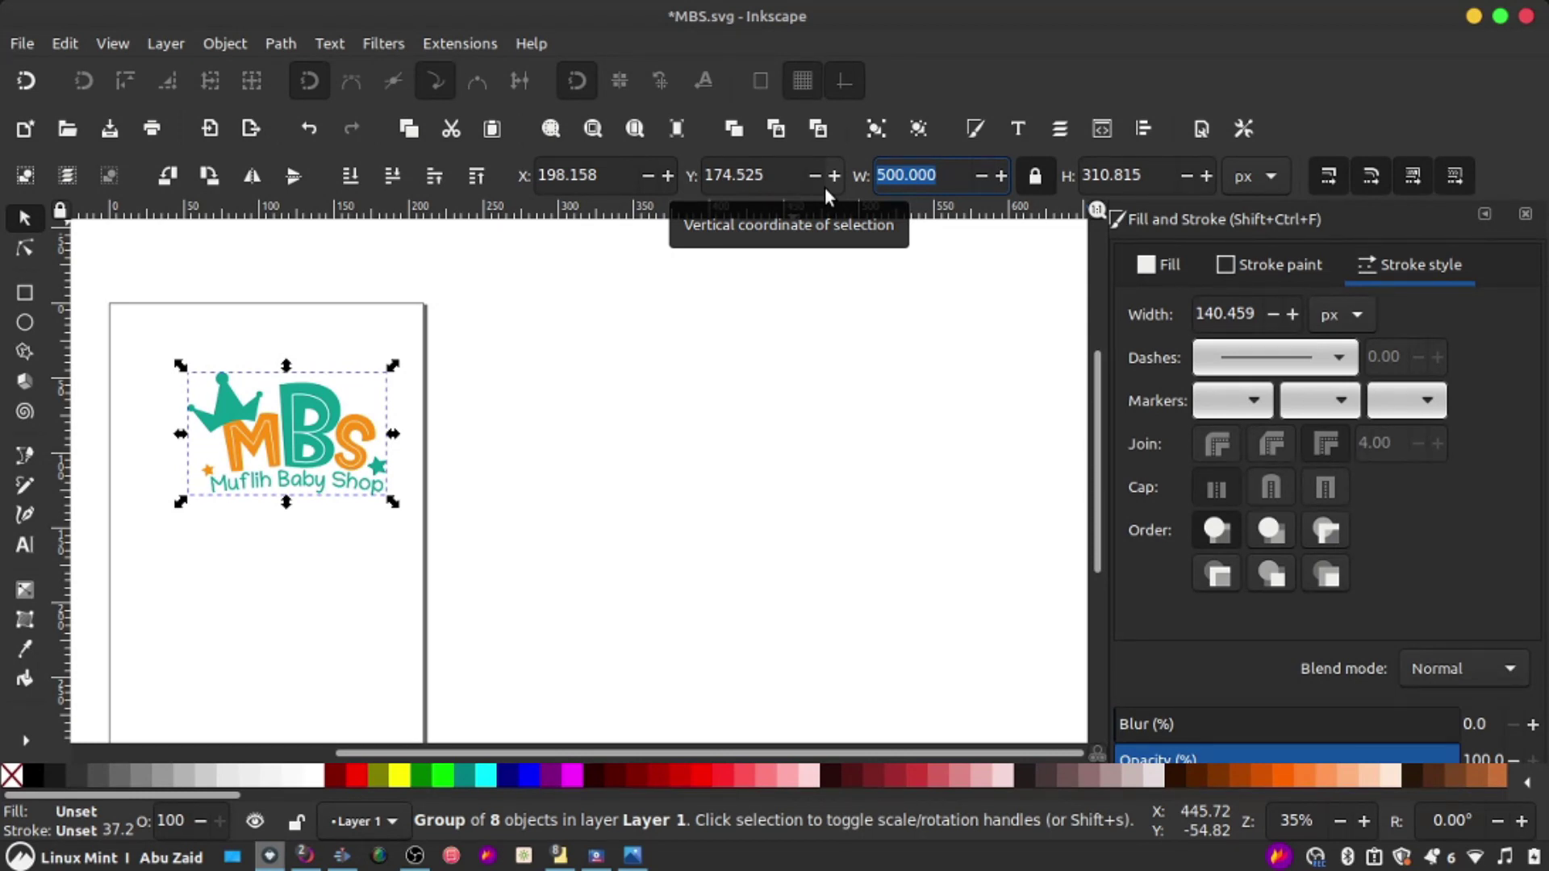
text(4000)
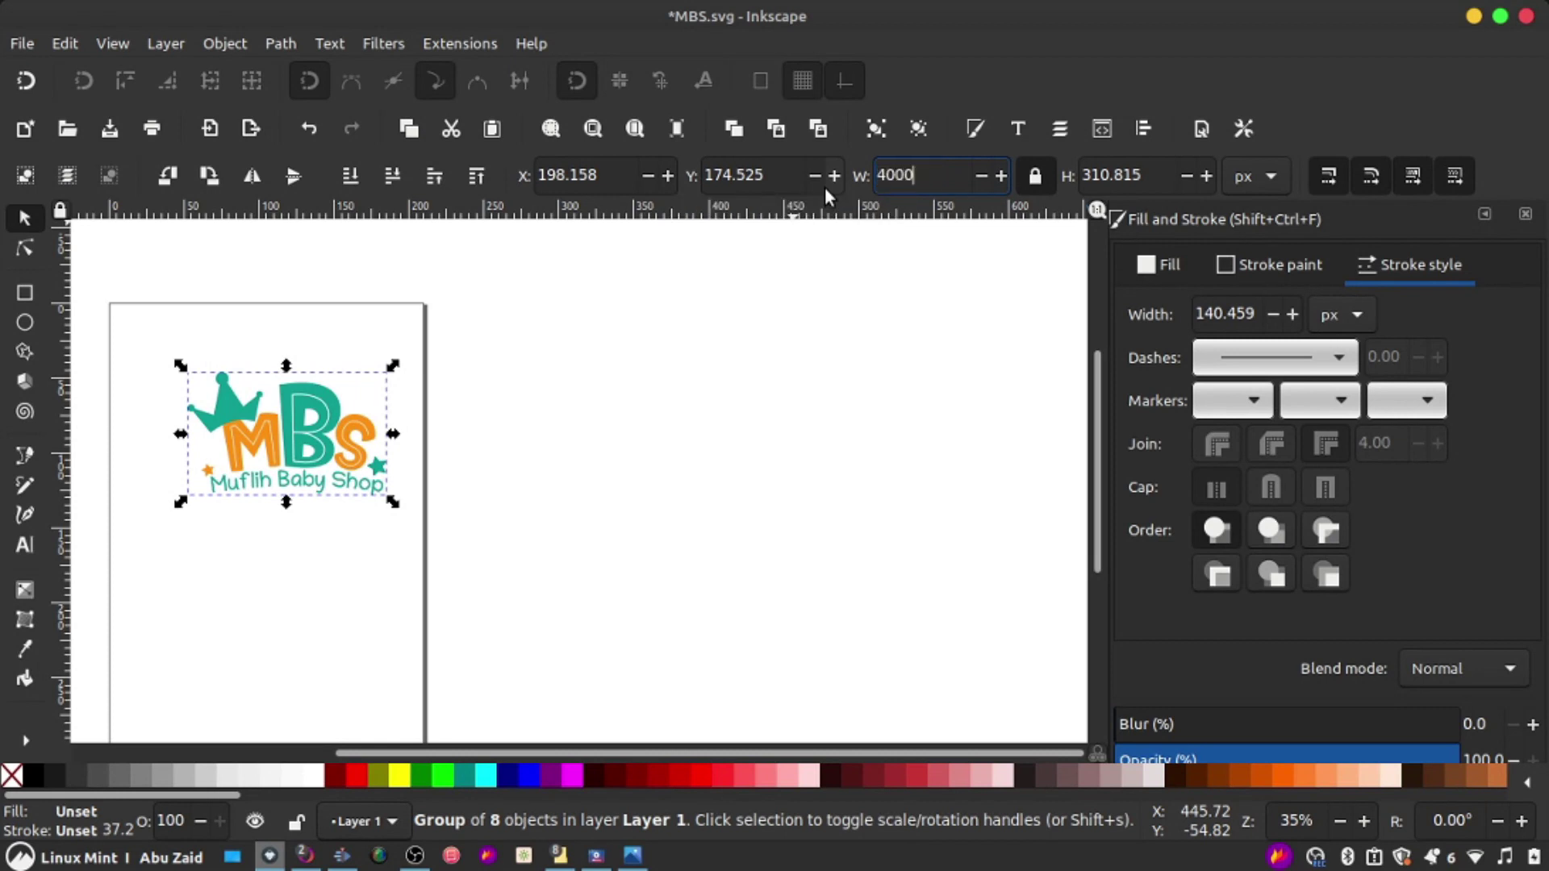
key(Return)
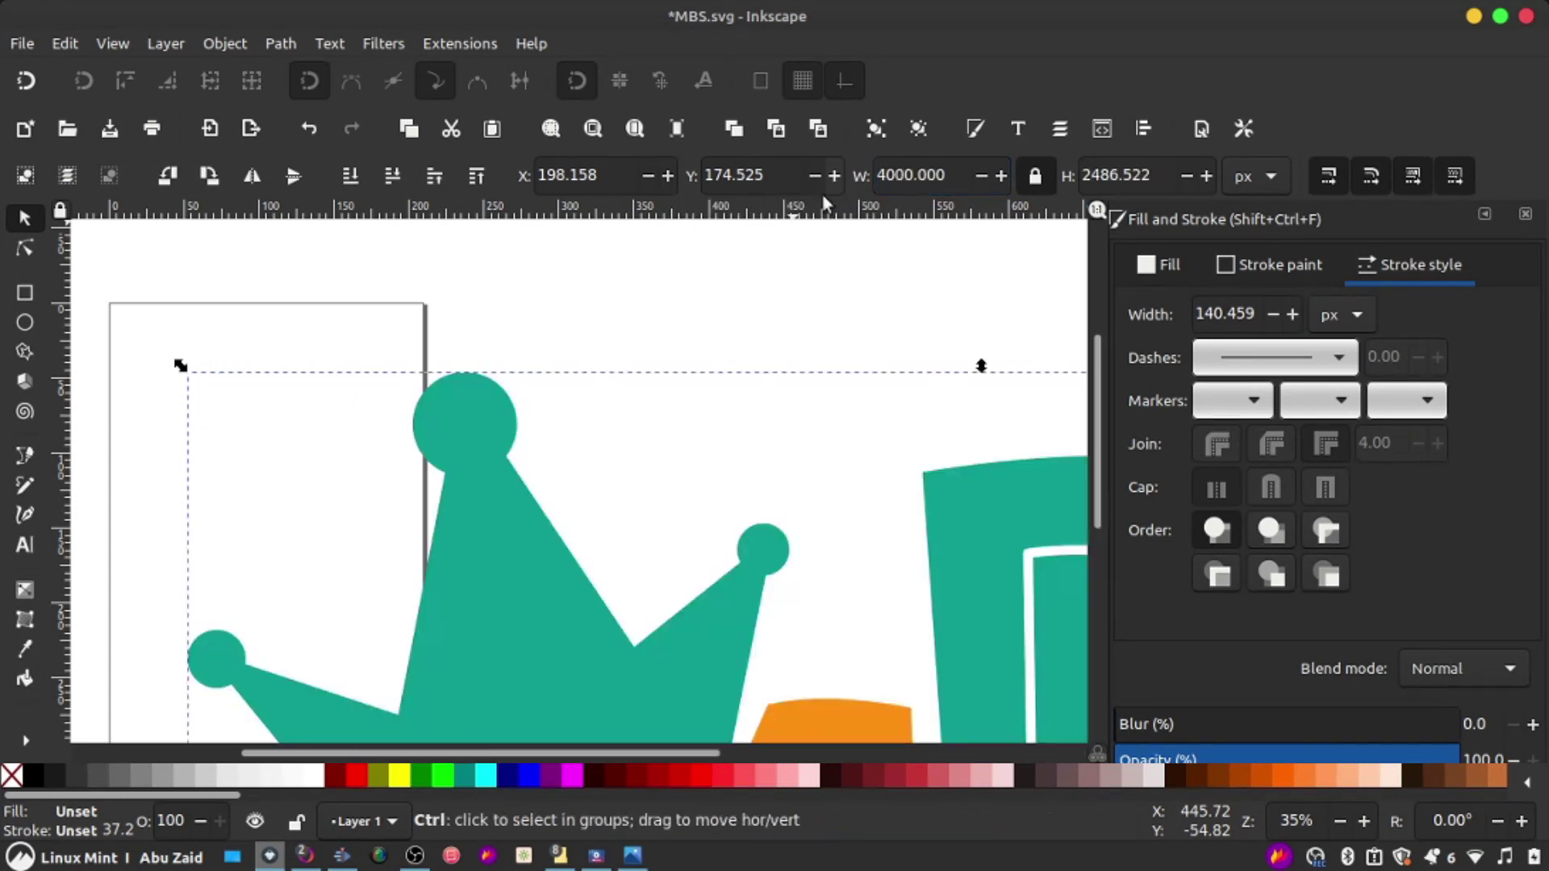
ctrl+scroll(667, 366, down, 5)
drag(690, 455, 746, 406)
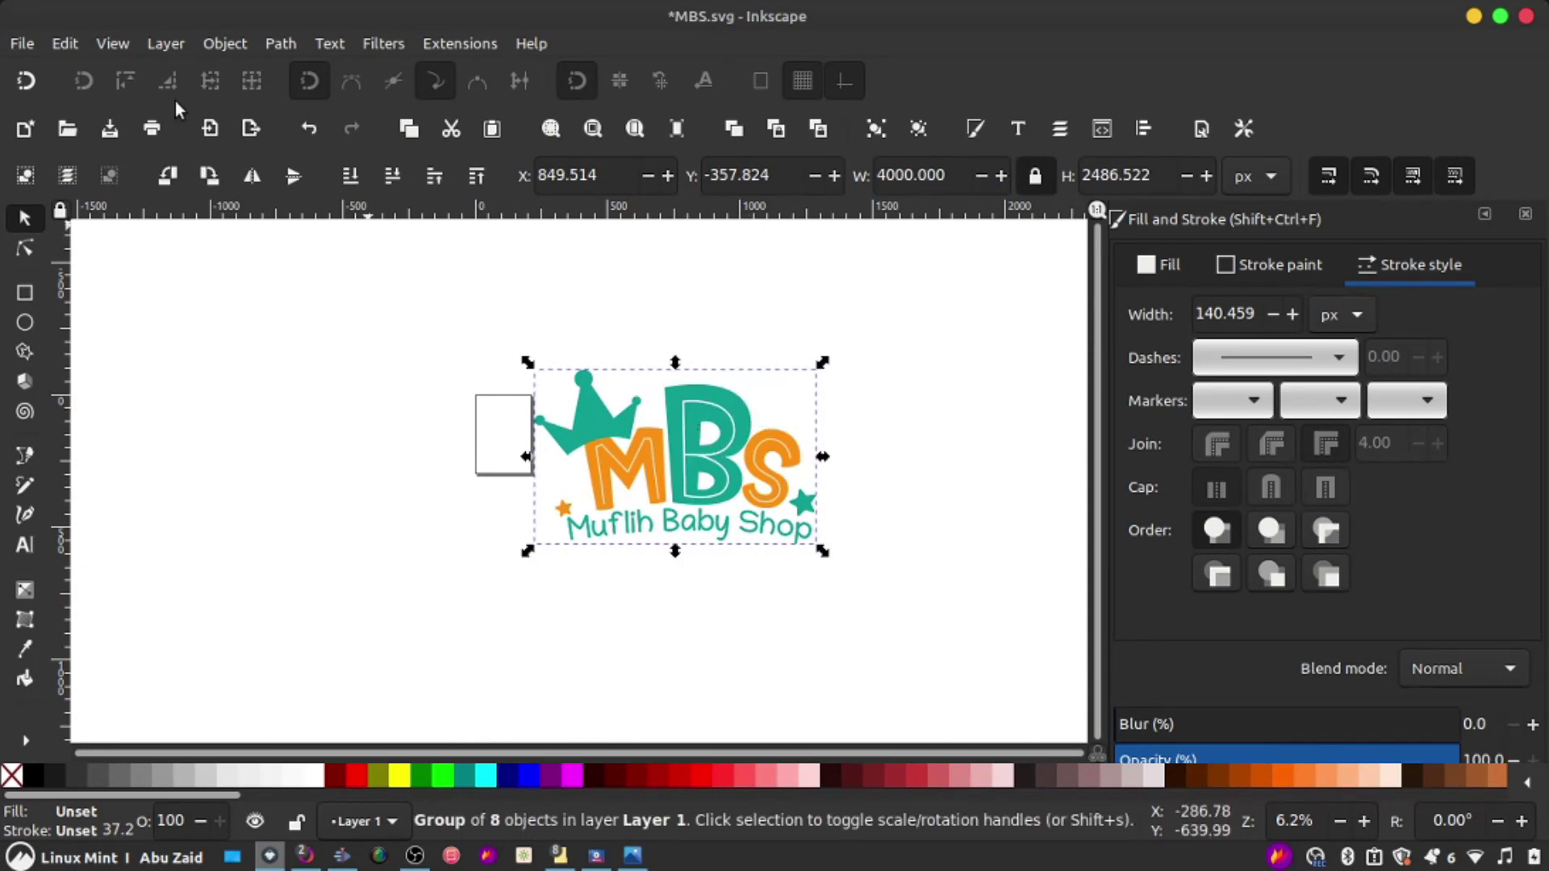
Step: Export the selected logo group as a PNG named MOCK LOGO.png in the home folder, overwriting the existing file
click(22, 41)
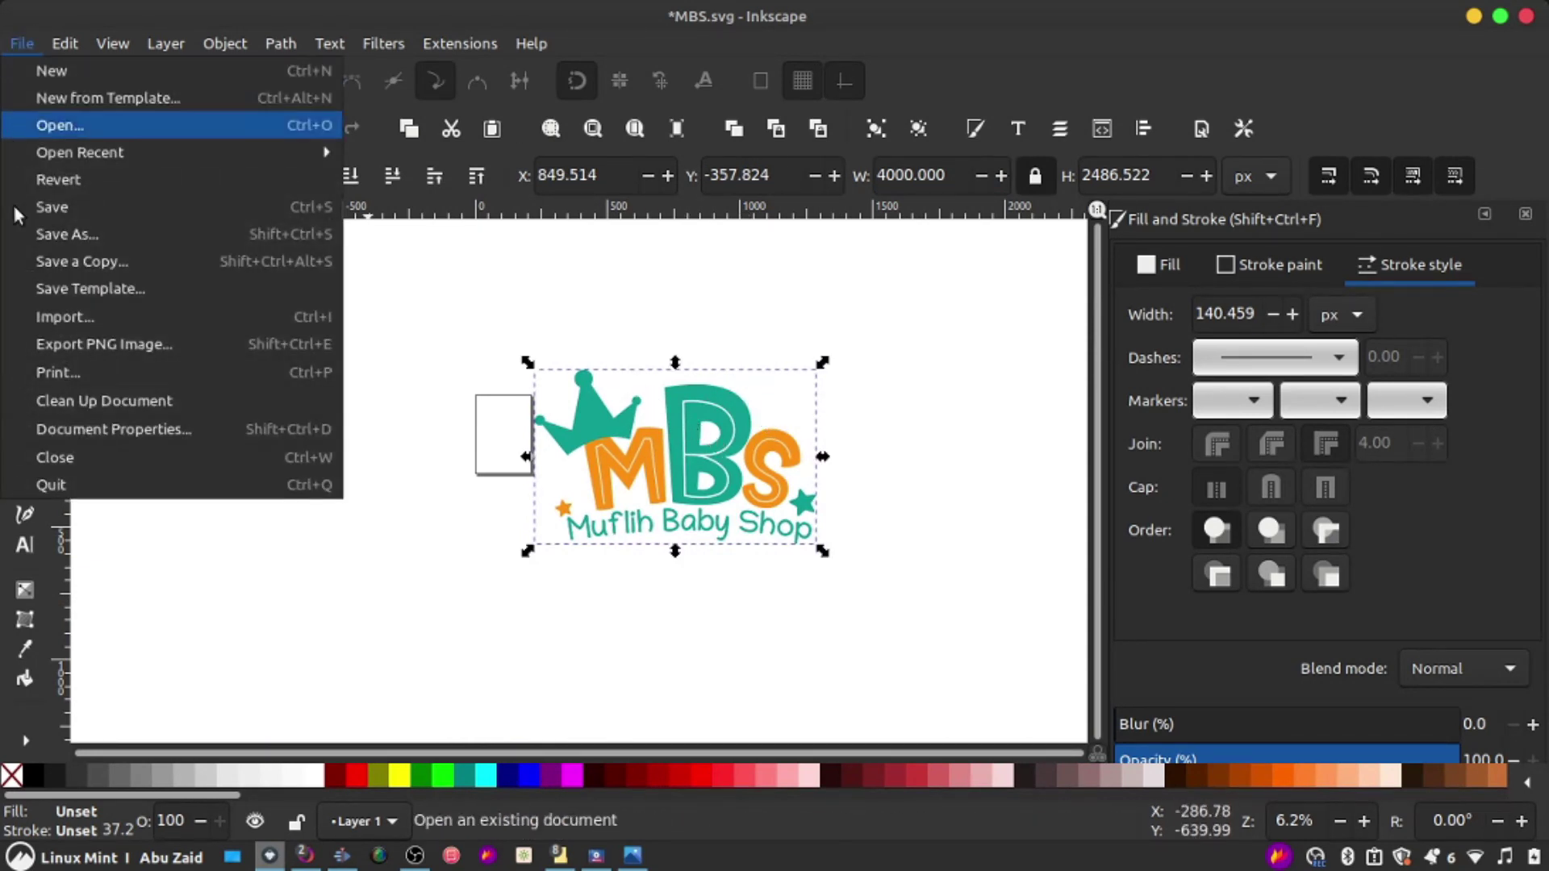
click(166, 345)
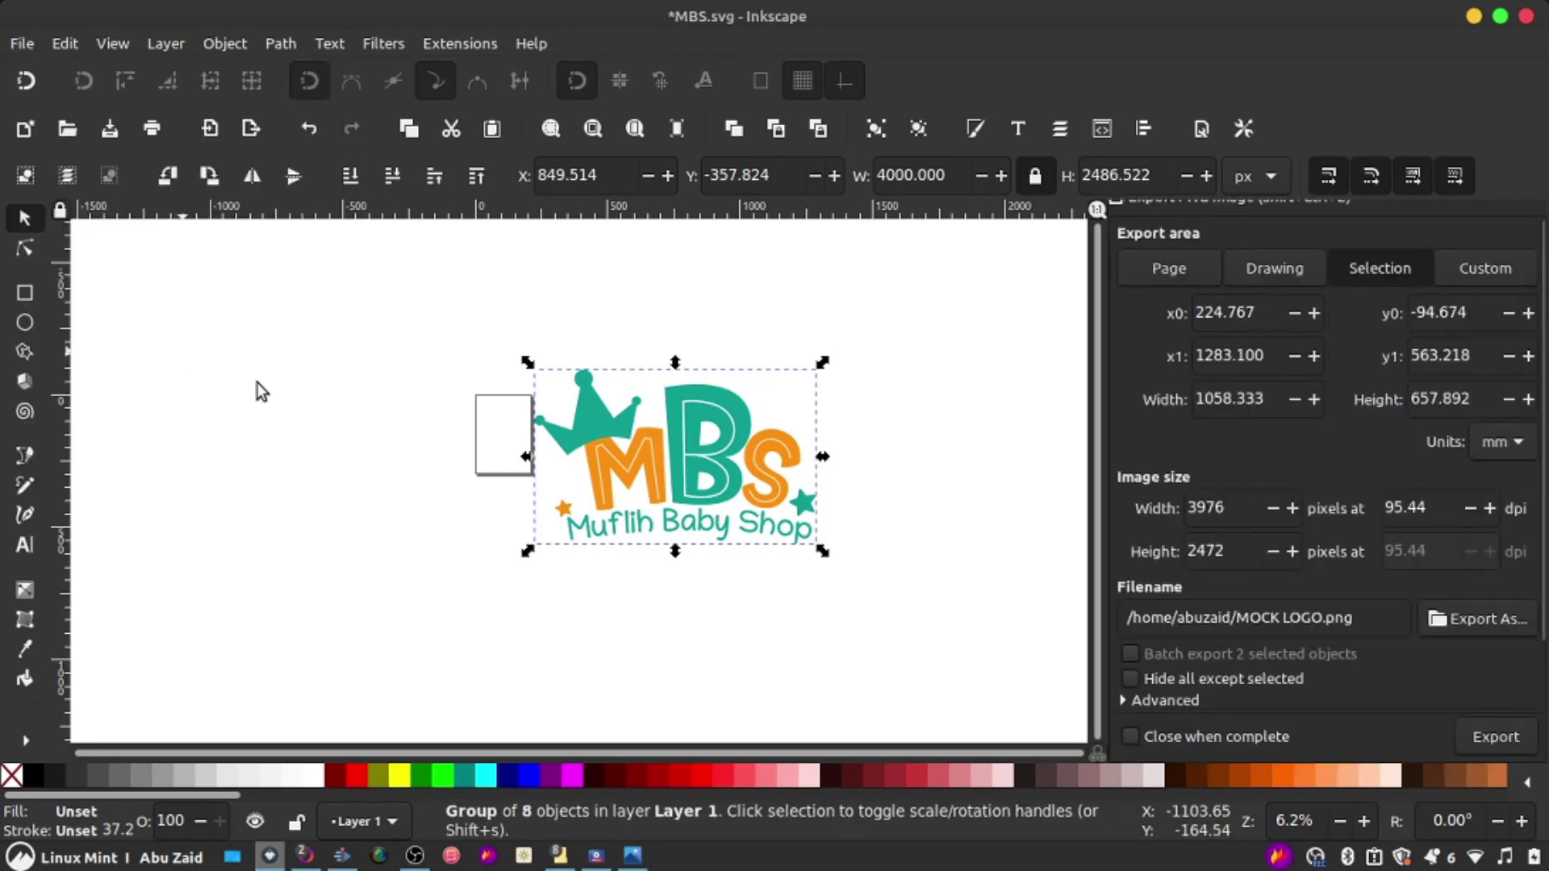
click(1499, 620)
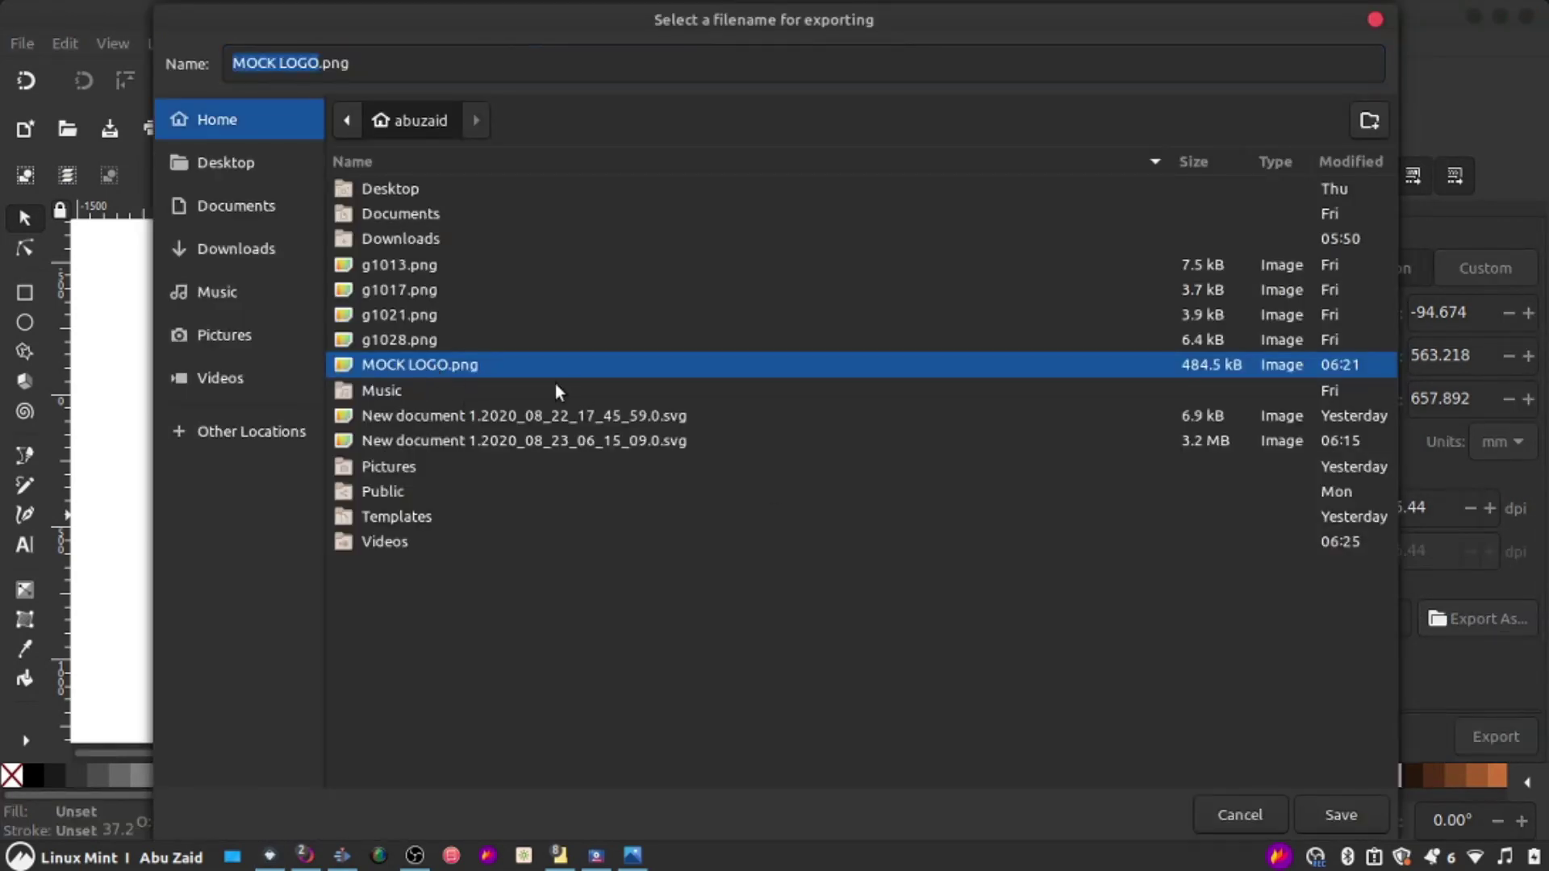
click(1341, 815)
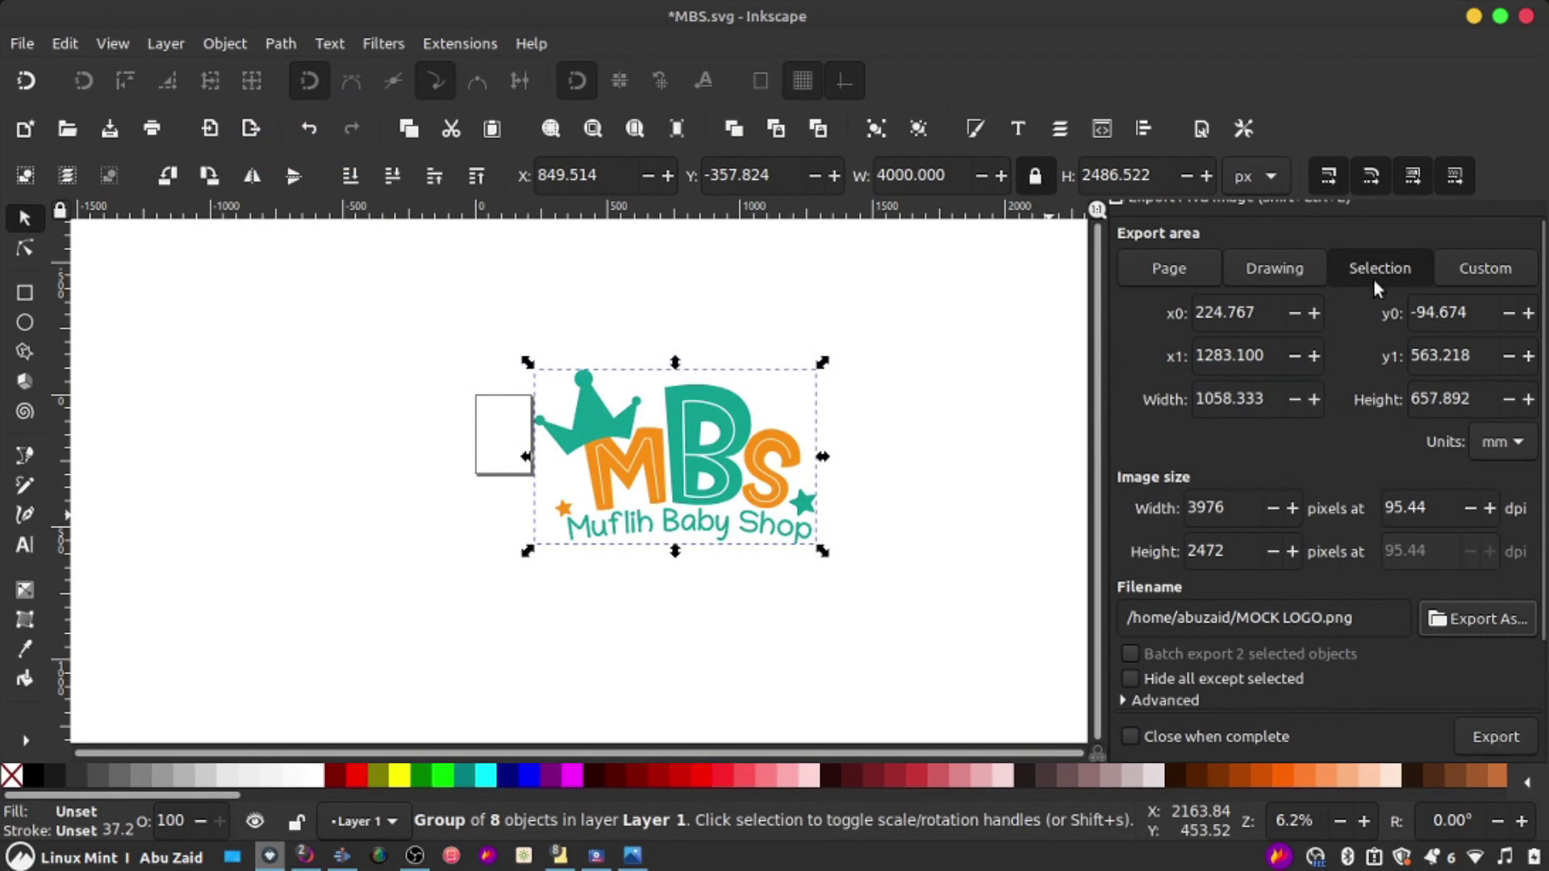
click(1515, 736)
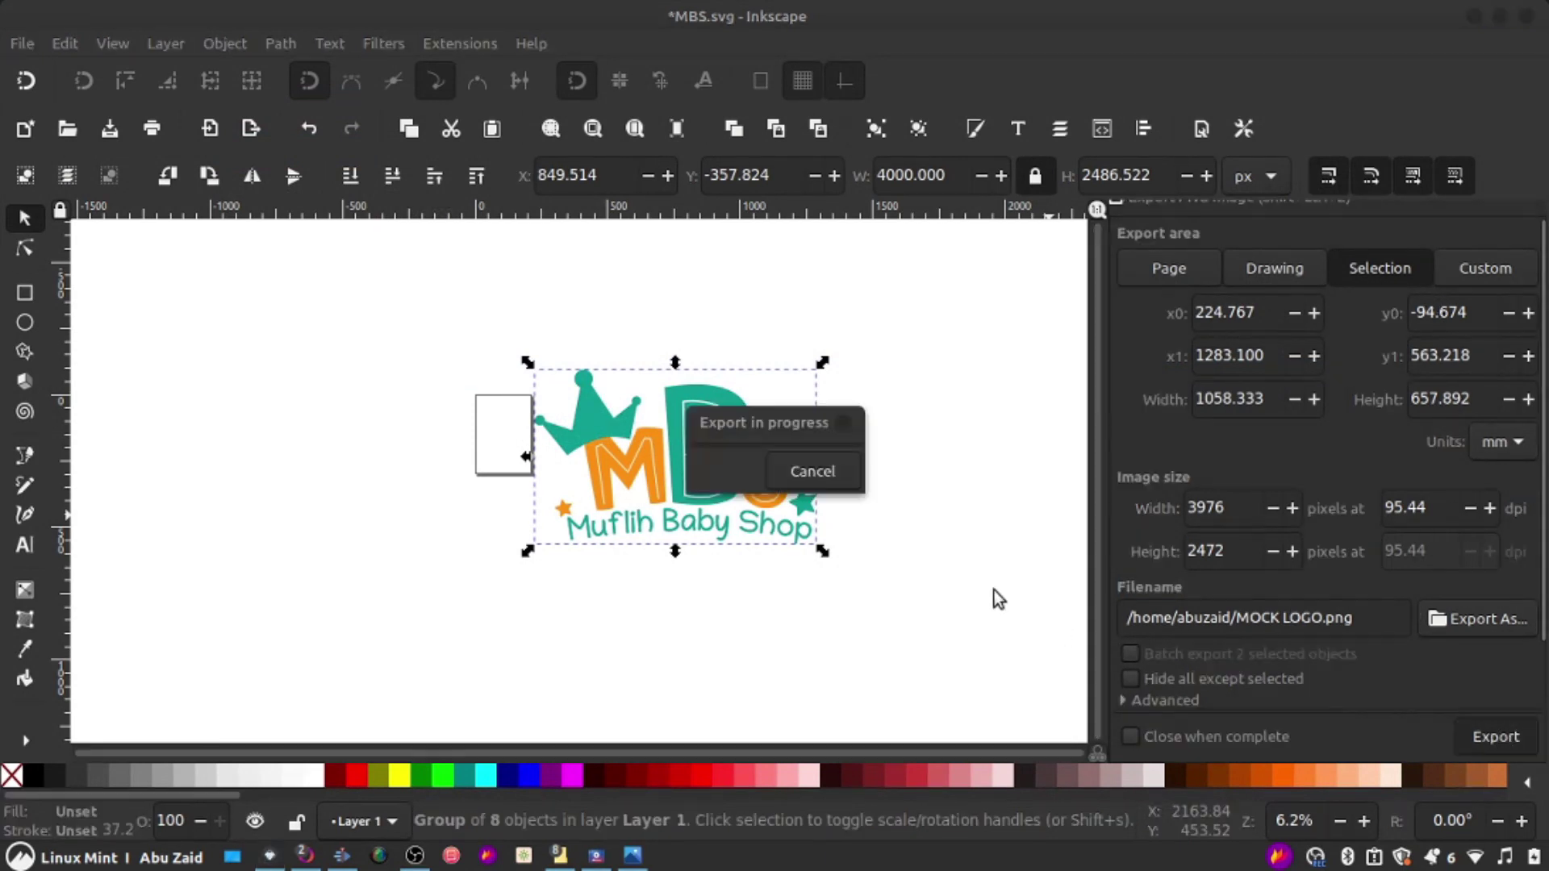
click(915, 523)
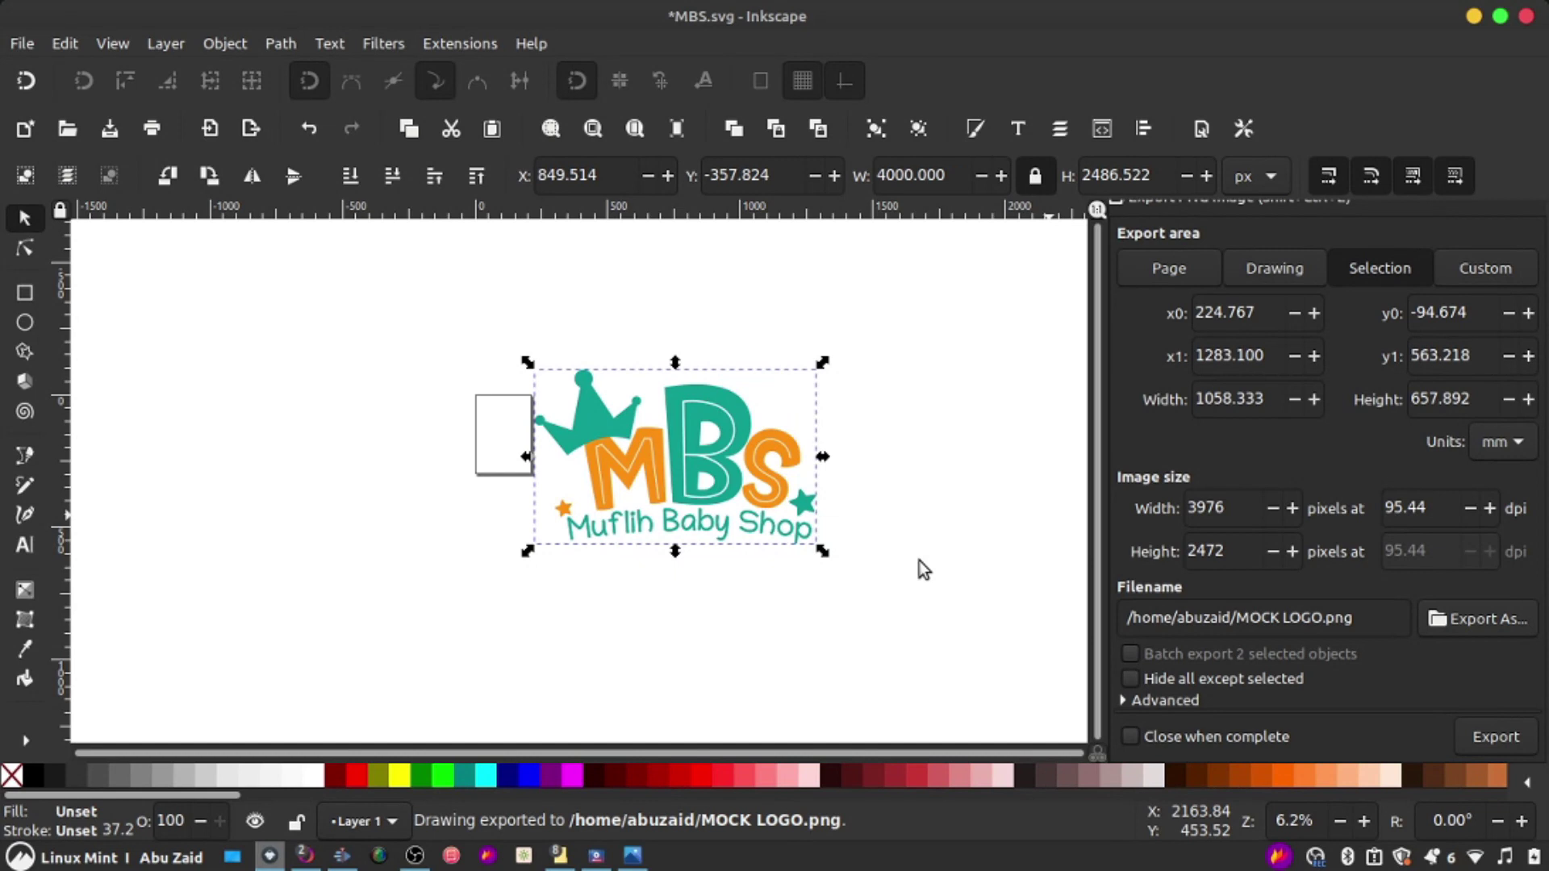
Step: Switch to the file manager and view the contents of the Paper-Pressed-PSD-Logo-Mockup folder in Downloads
mouse_move(304, 860)
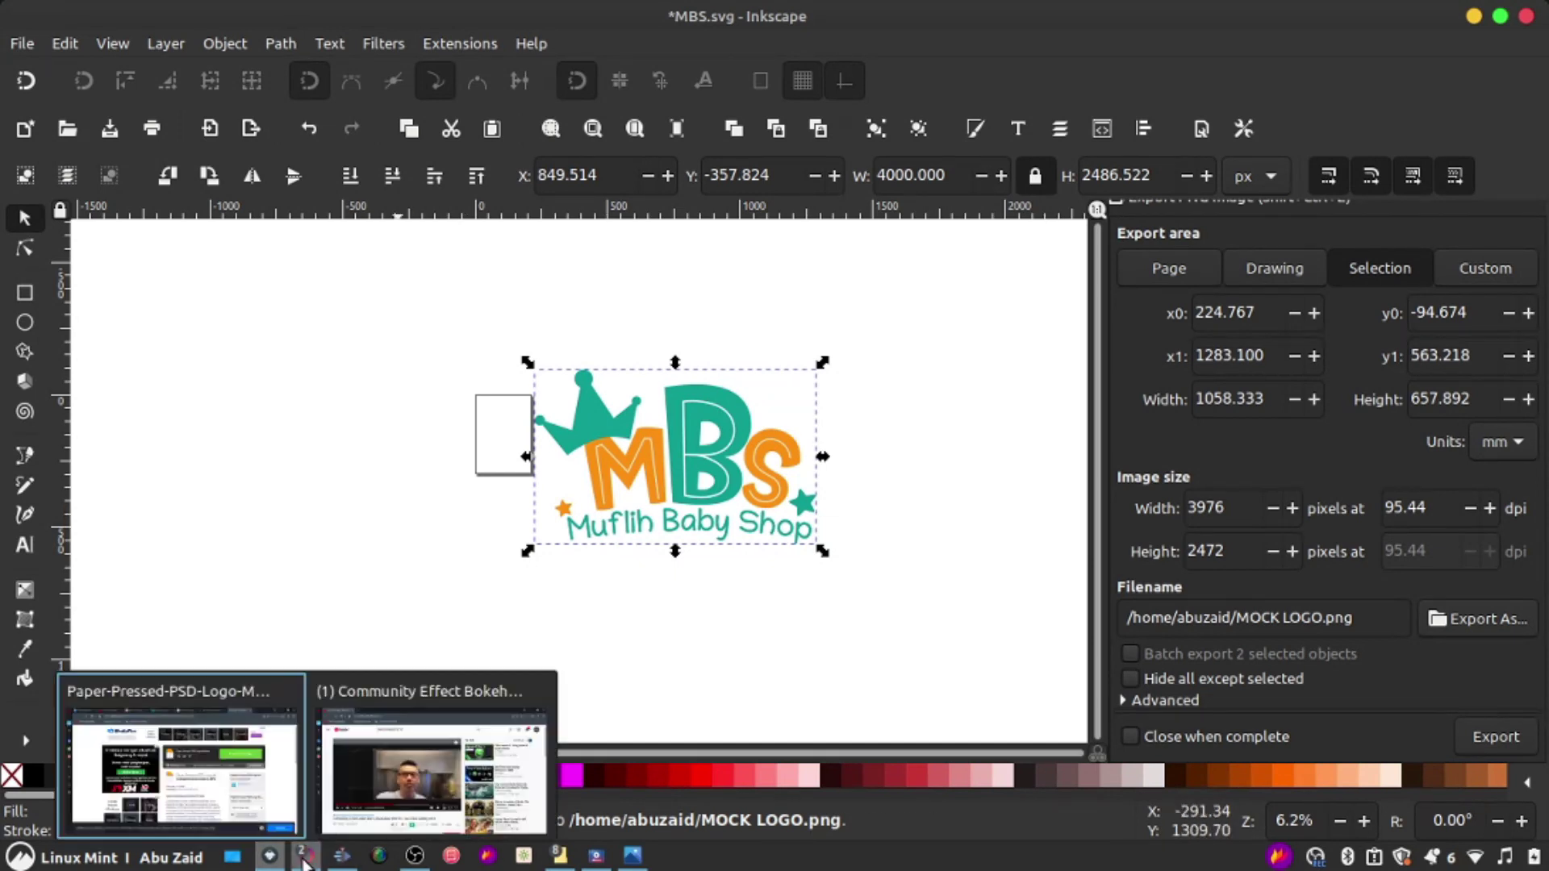
click(560, 857)
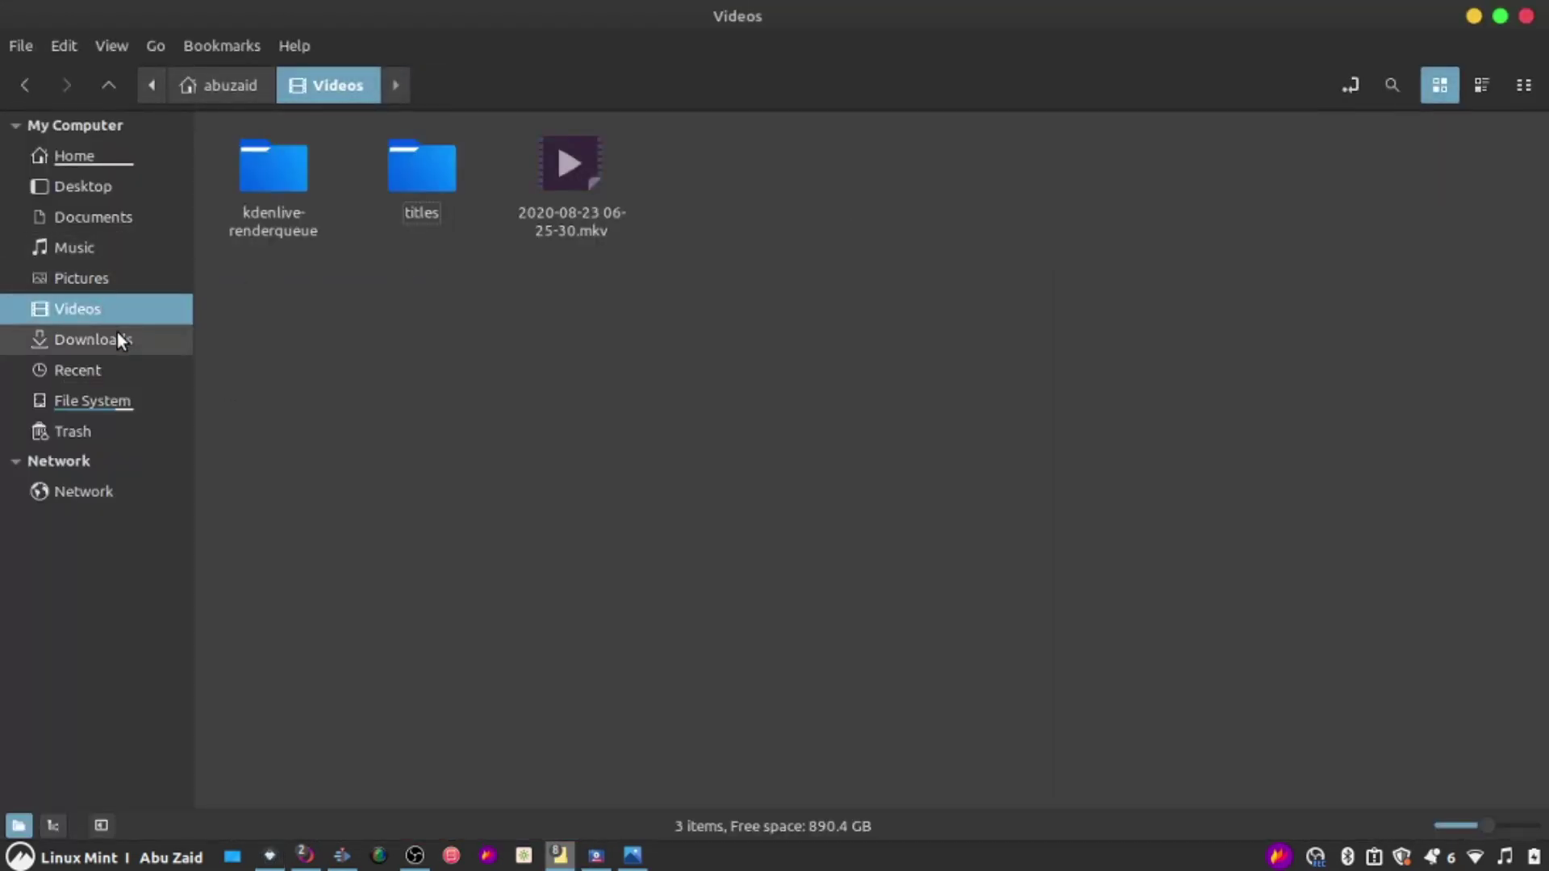
click(118, 333)
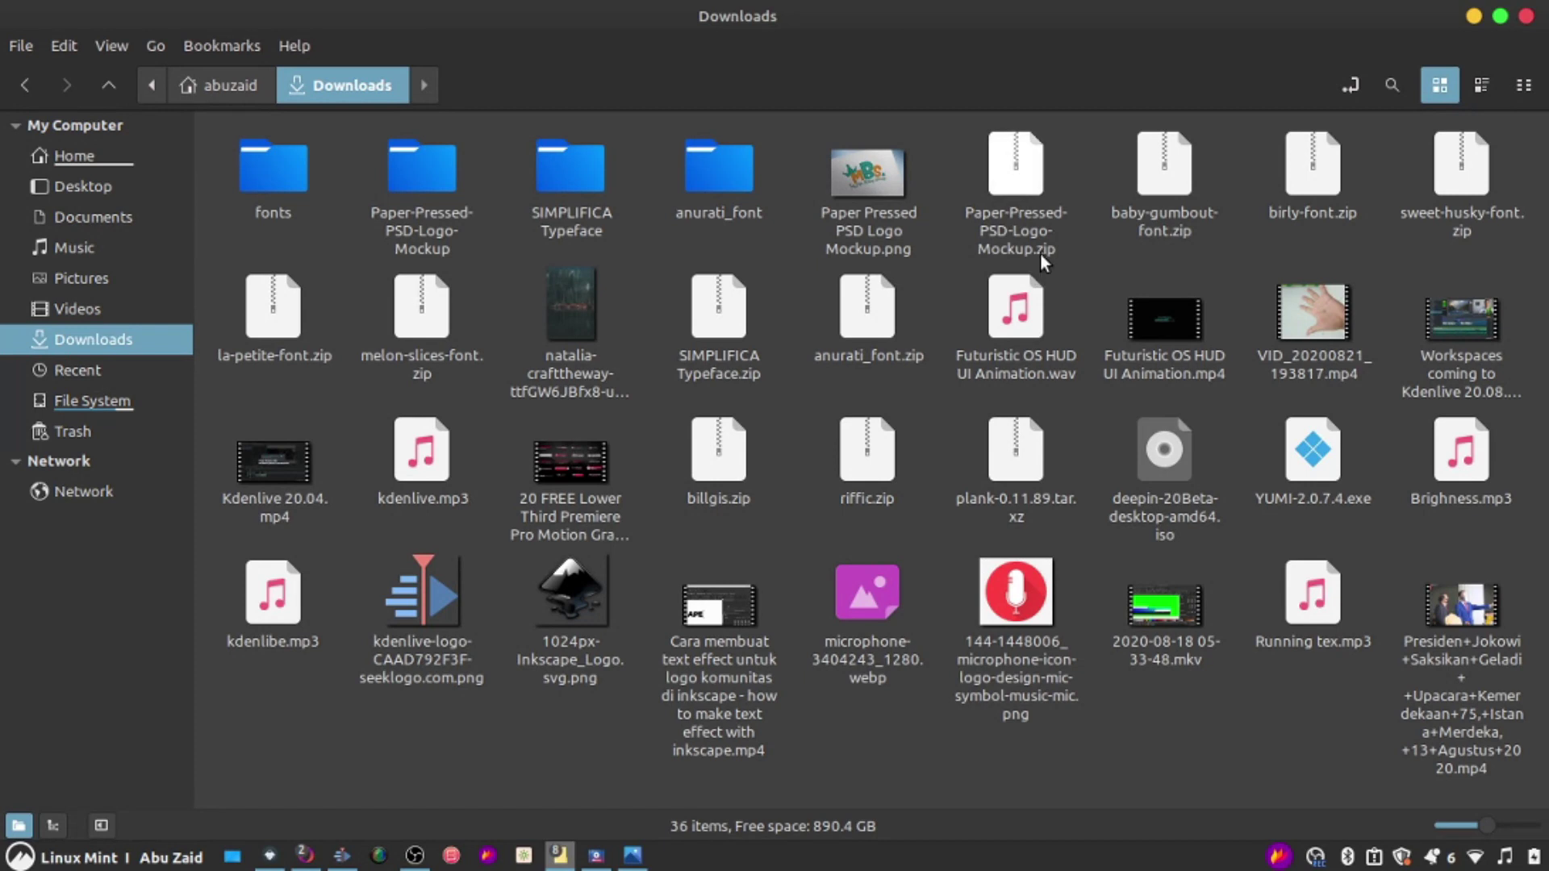
double_click(415, 184)
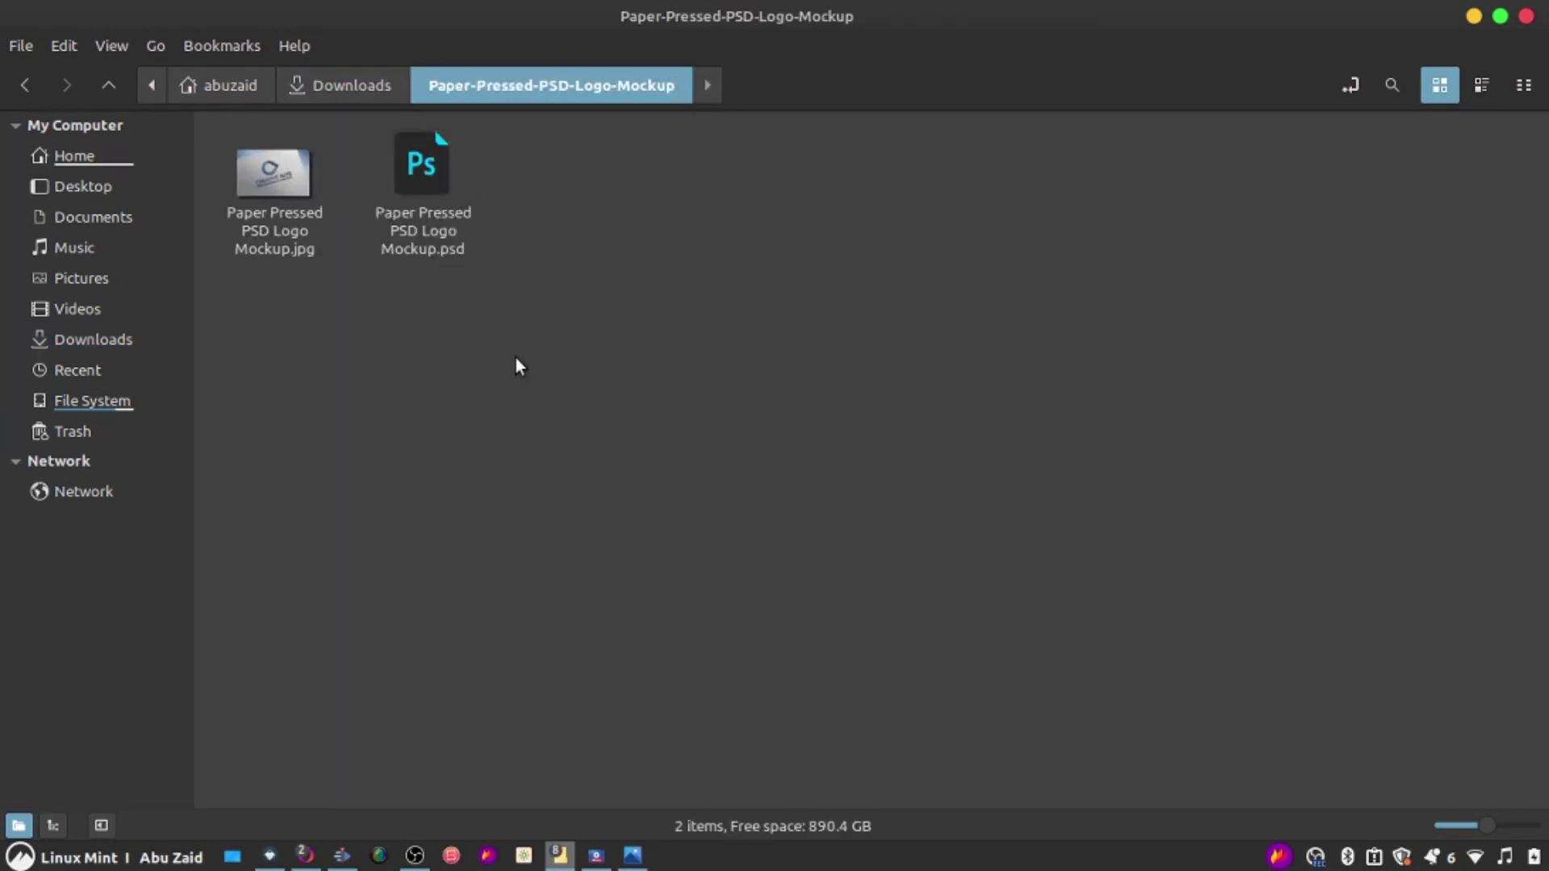
Step: Switch to Photopea and open Paper Pressed PSD Logo Mockup.psd from the Paper-Pressed-PSD-Logo-Mockup folder in Downloads
click(305, 855)
click(652, 13)
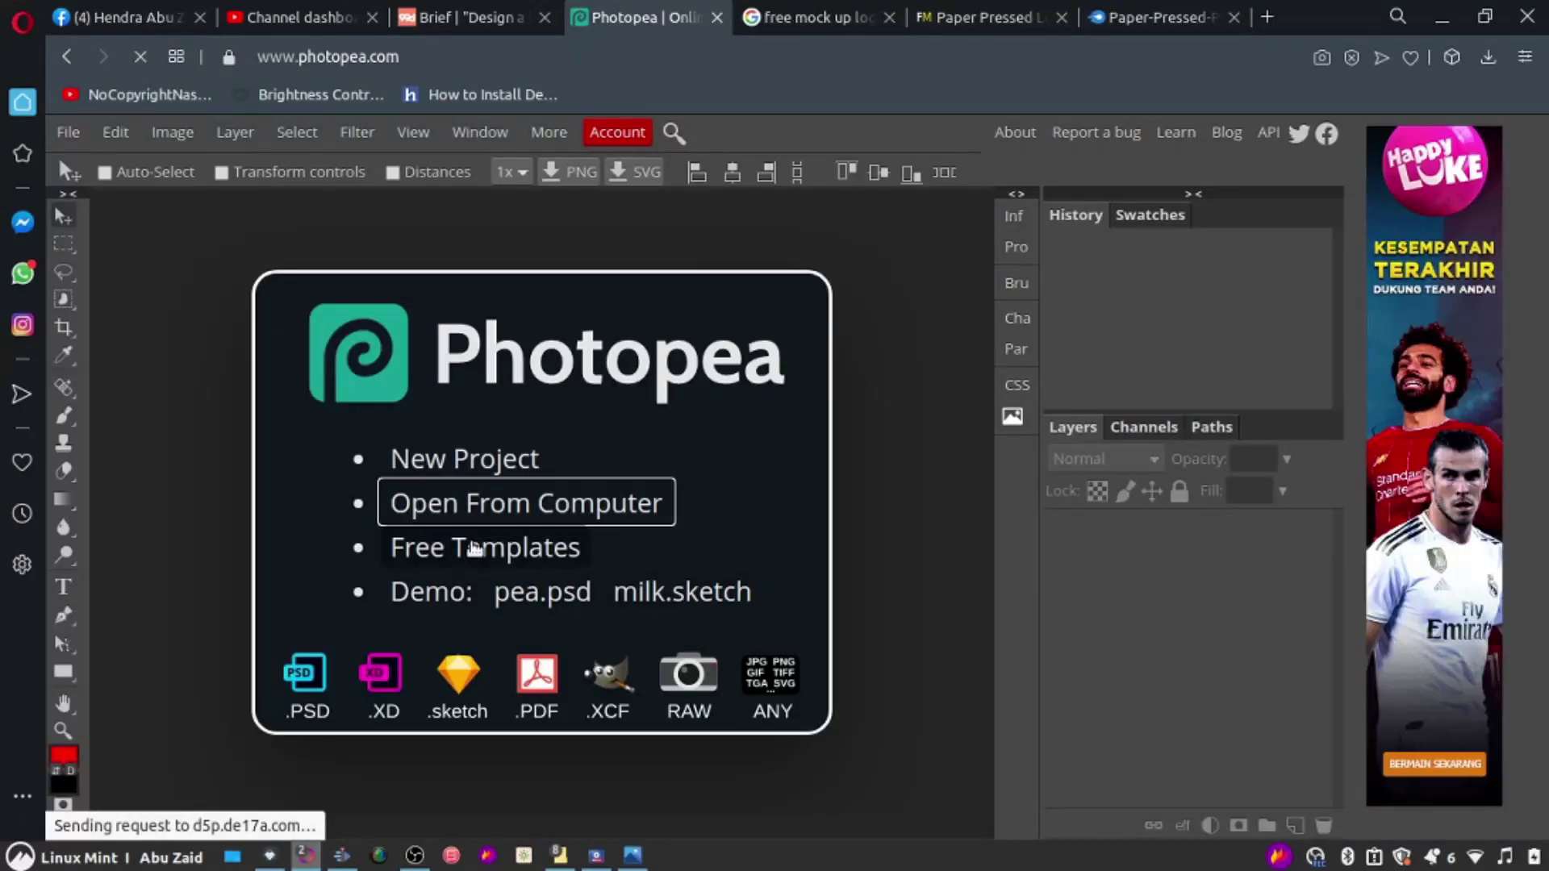
click(499, 520)
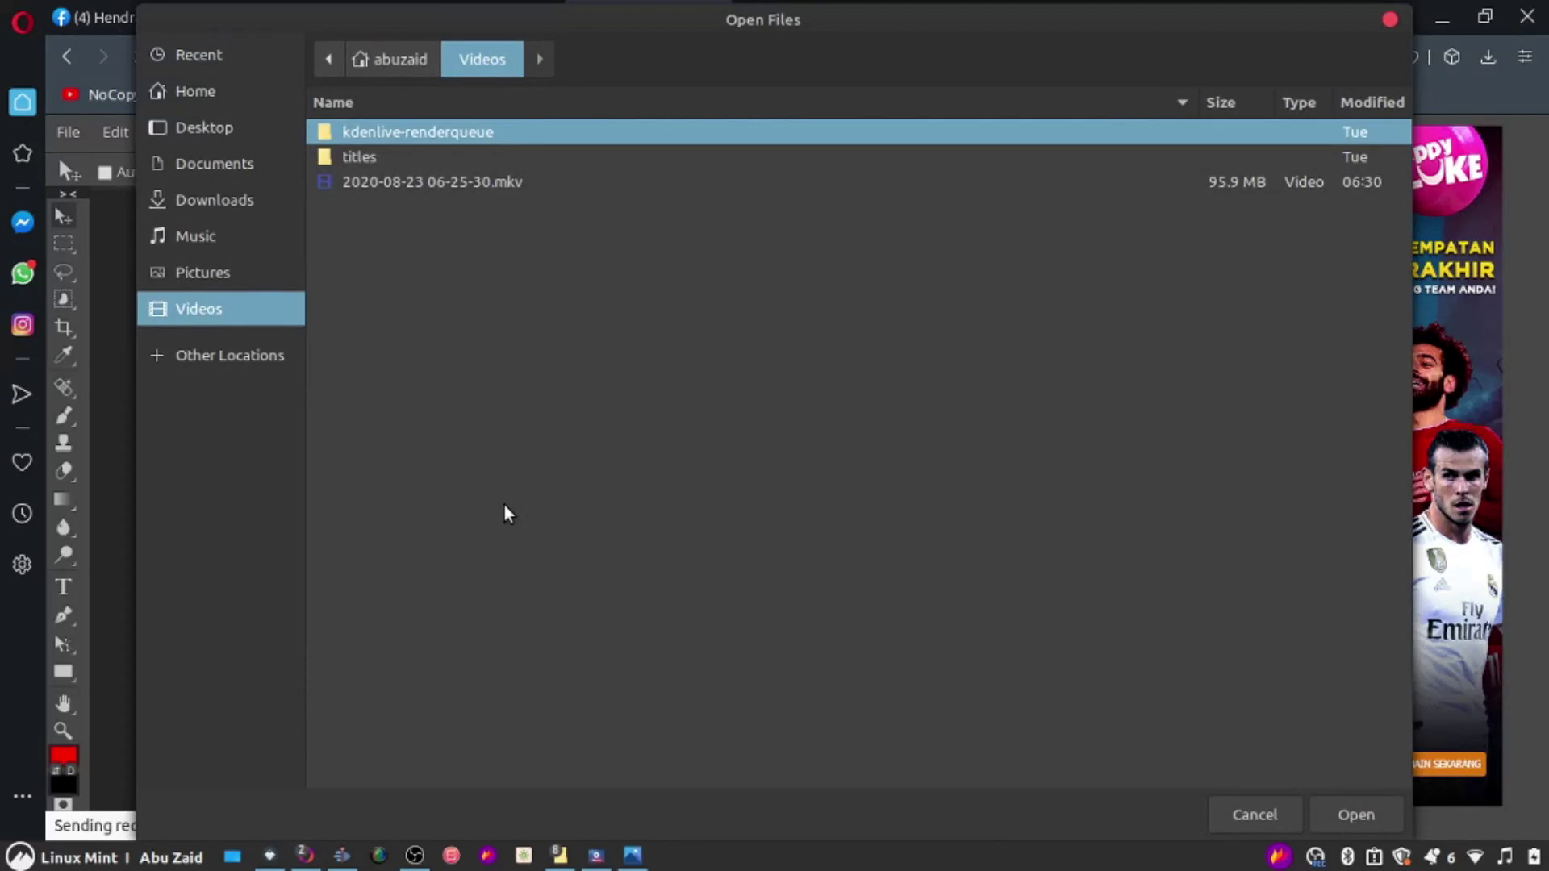
click(231, 202)
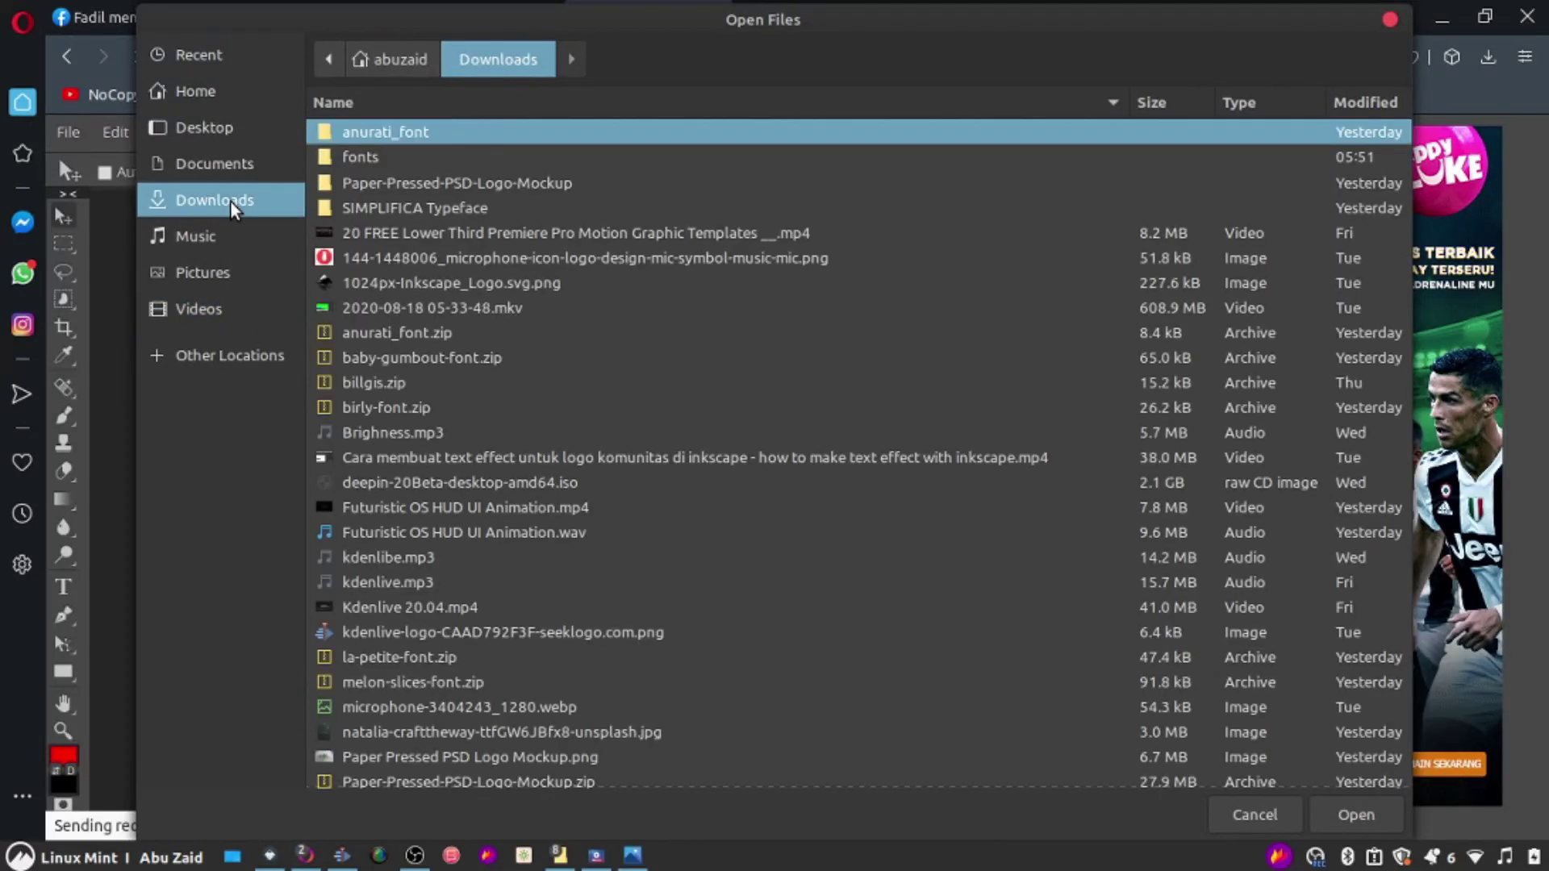
click(409, 186)
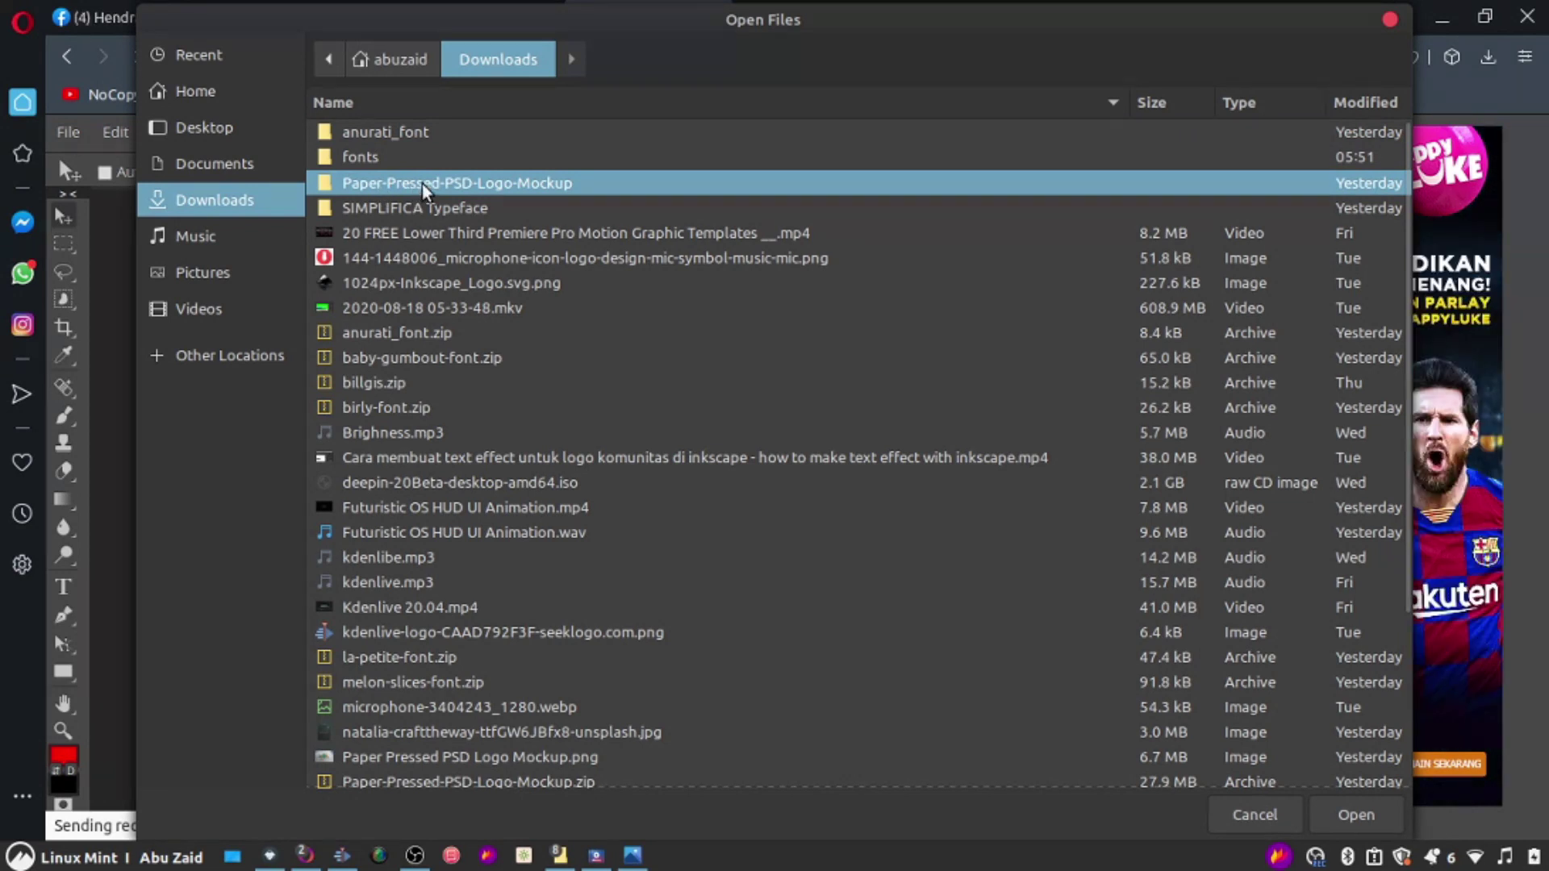
double_click(422, 183)
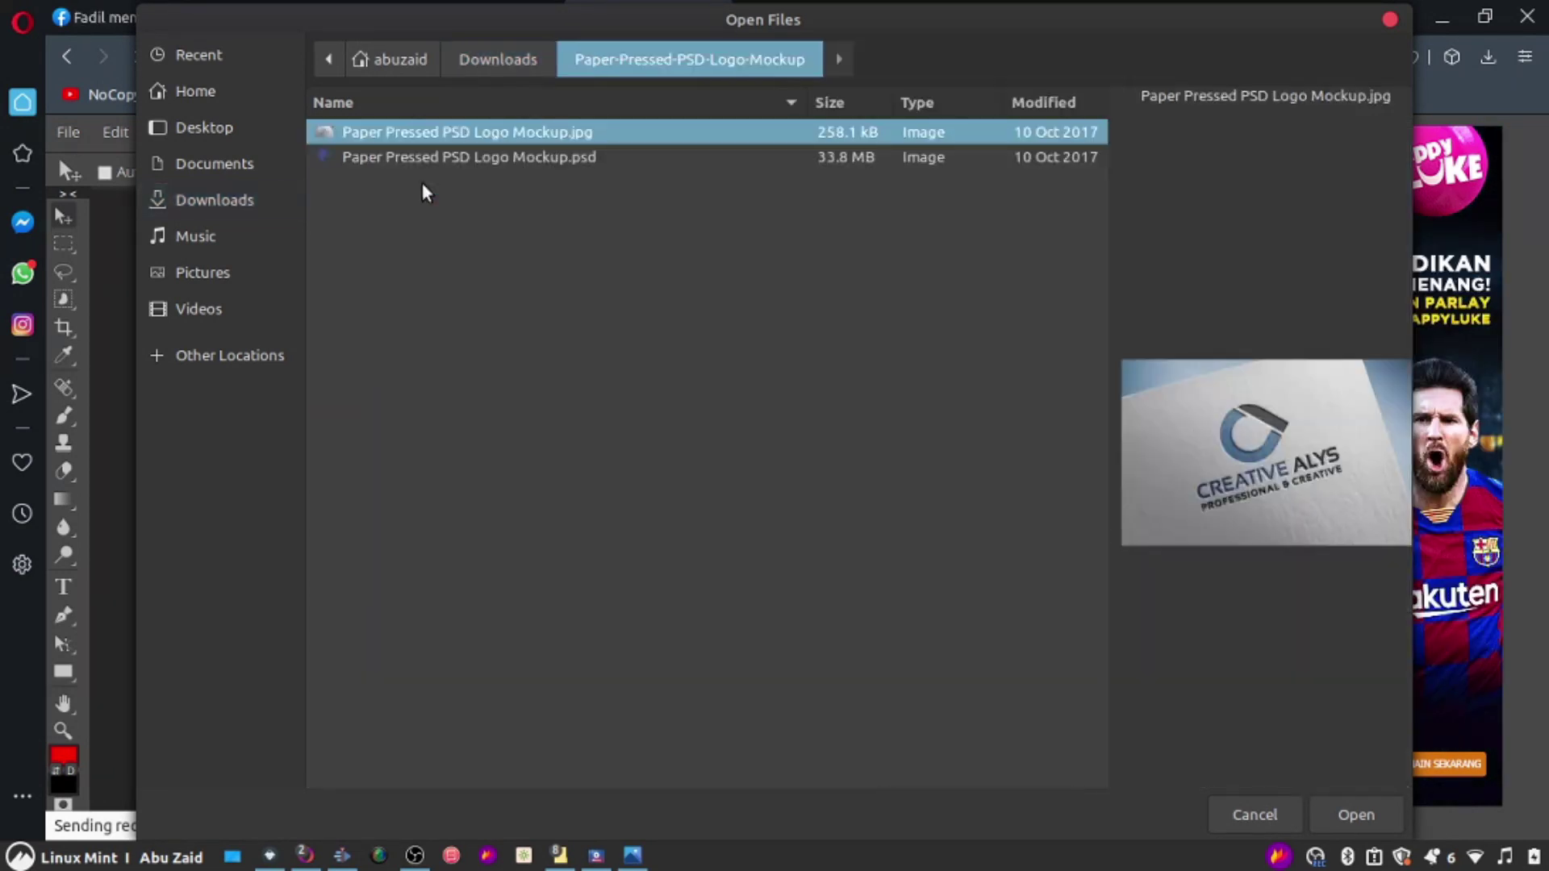
click(585, 158)
click(585, 134)
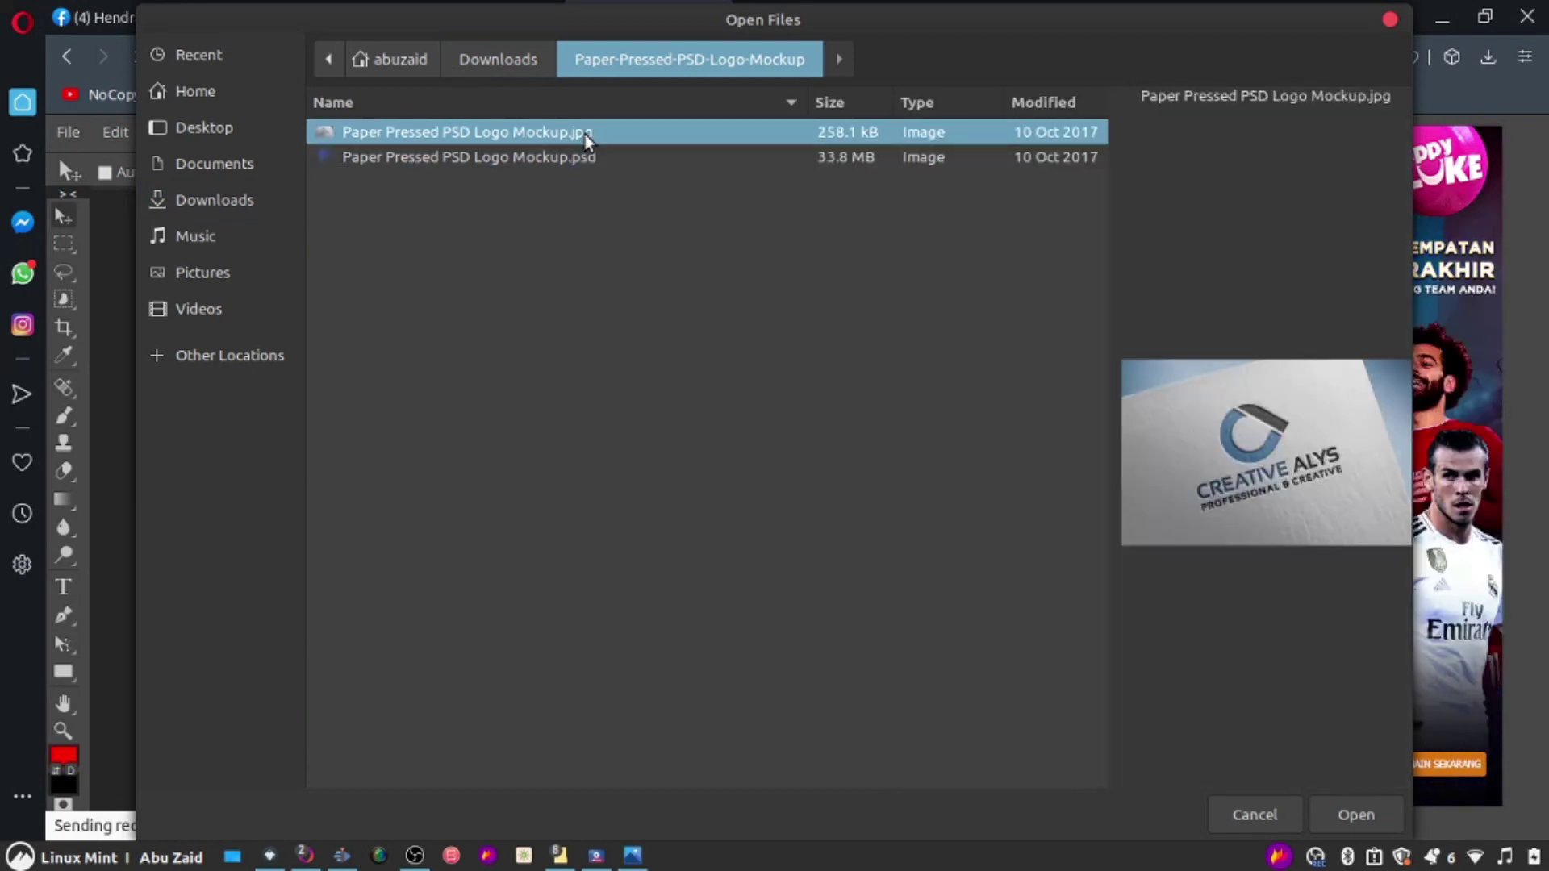
click(584, 162)
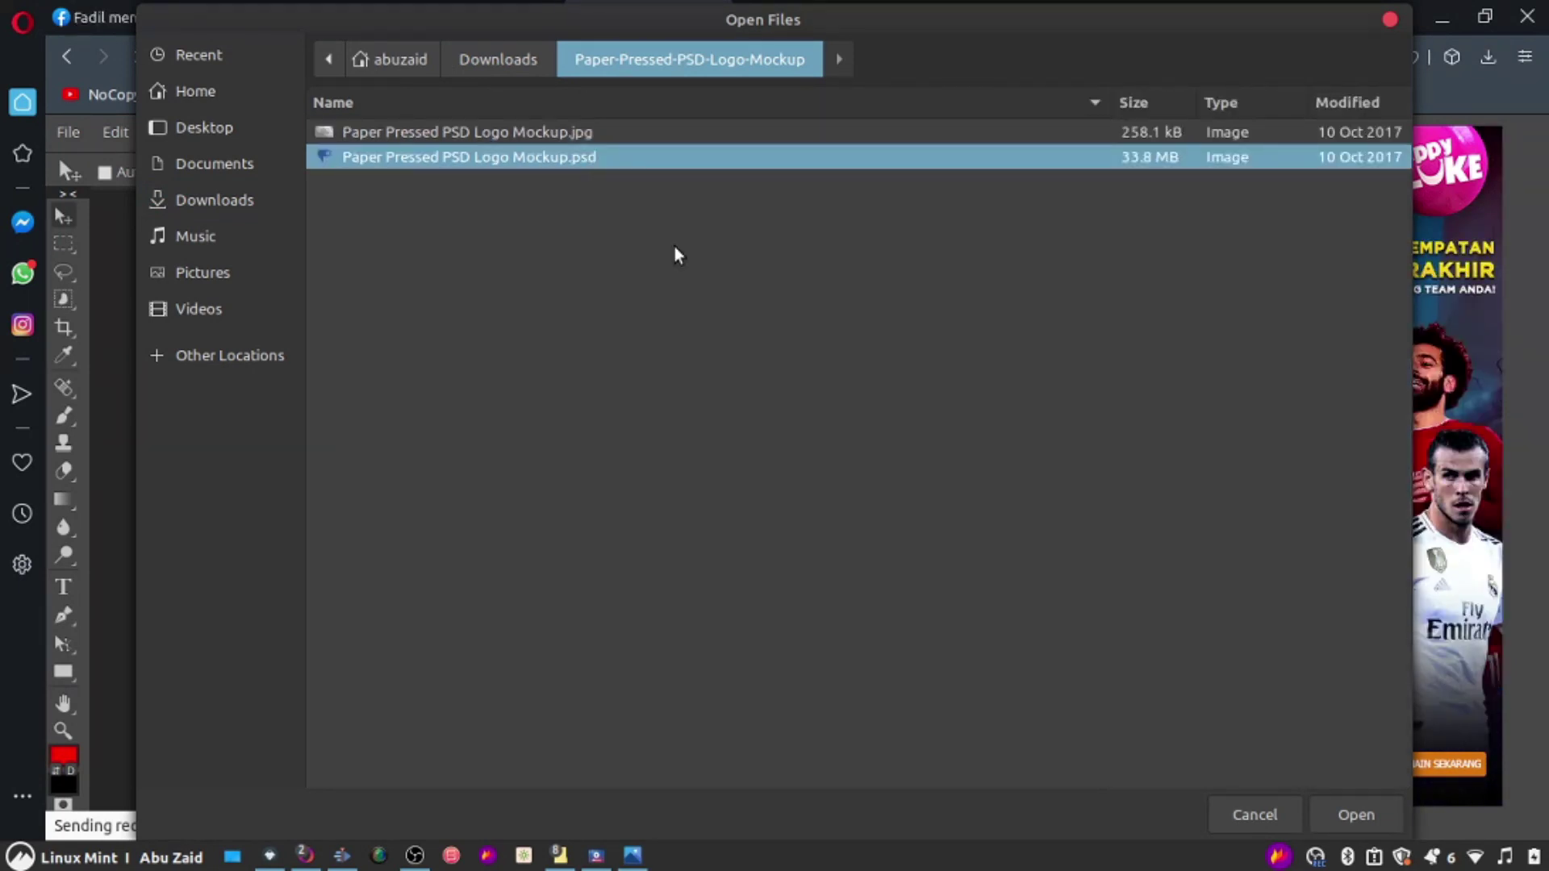
click(1354, 810)
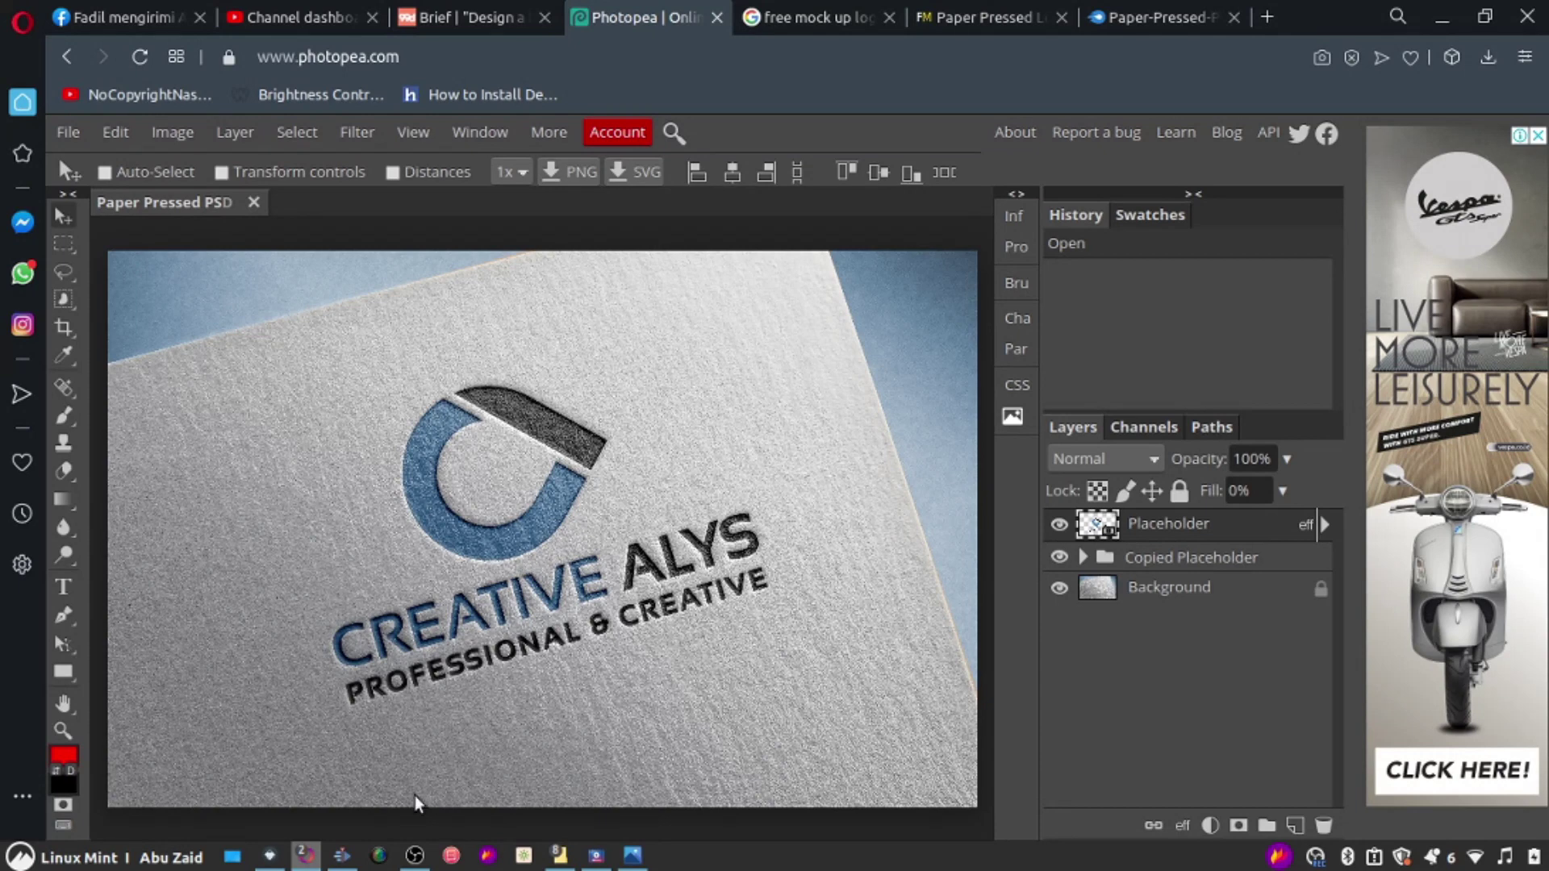
Step: Compare the opened mockup with its preview in the Google image results and return to Photopea
click(560, 856)
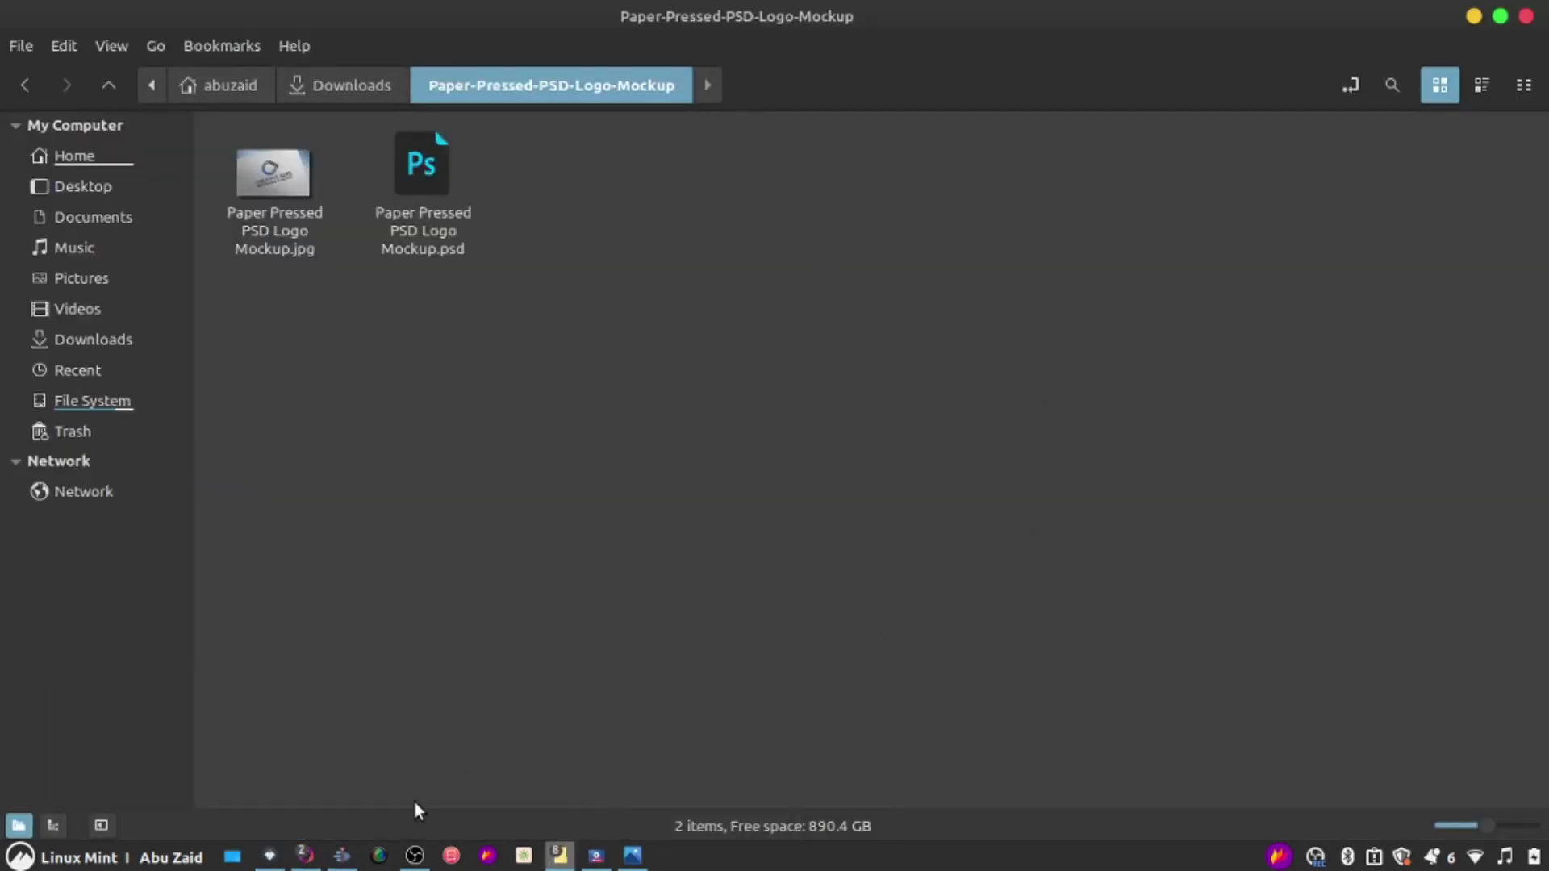
click(306, 855)
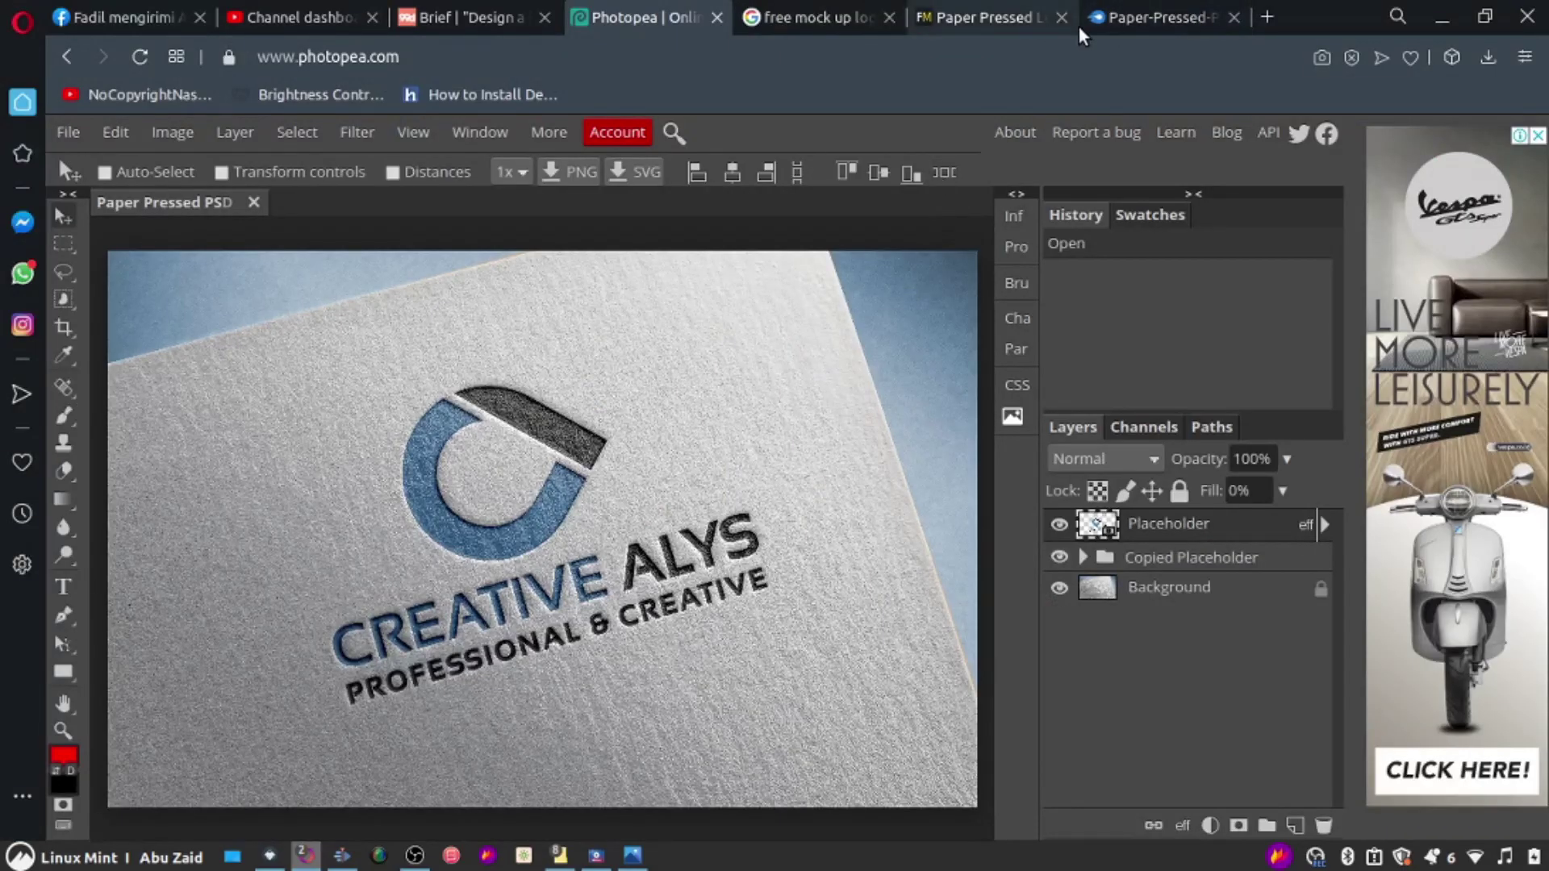
click(824, 21)
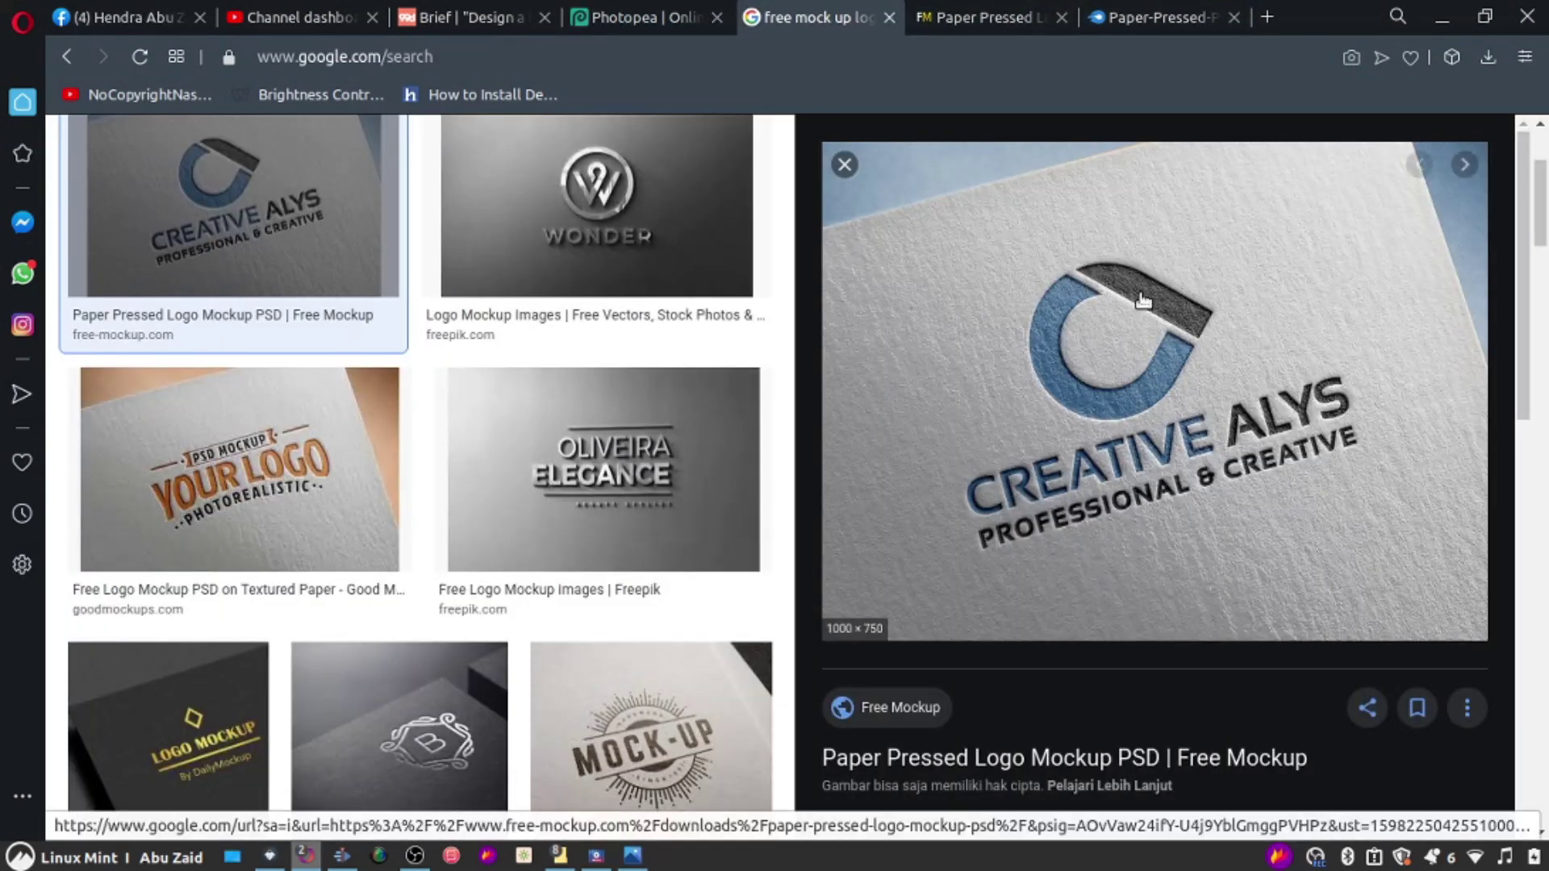
click(651, 17)
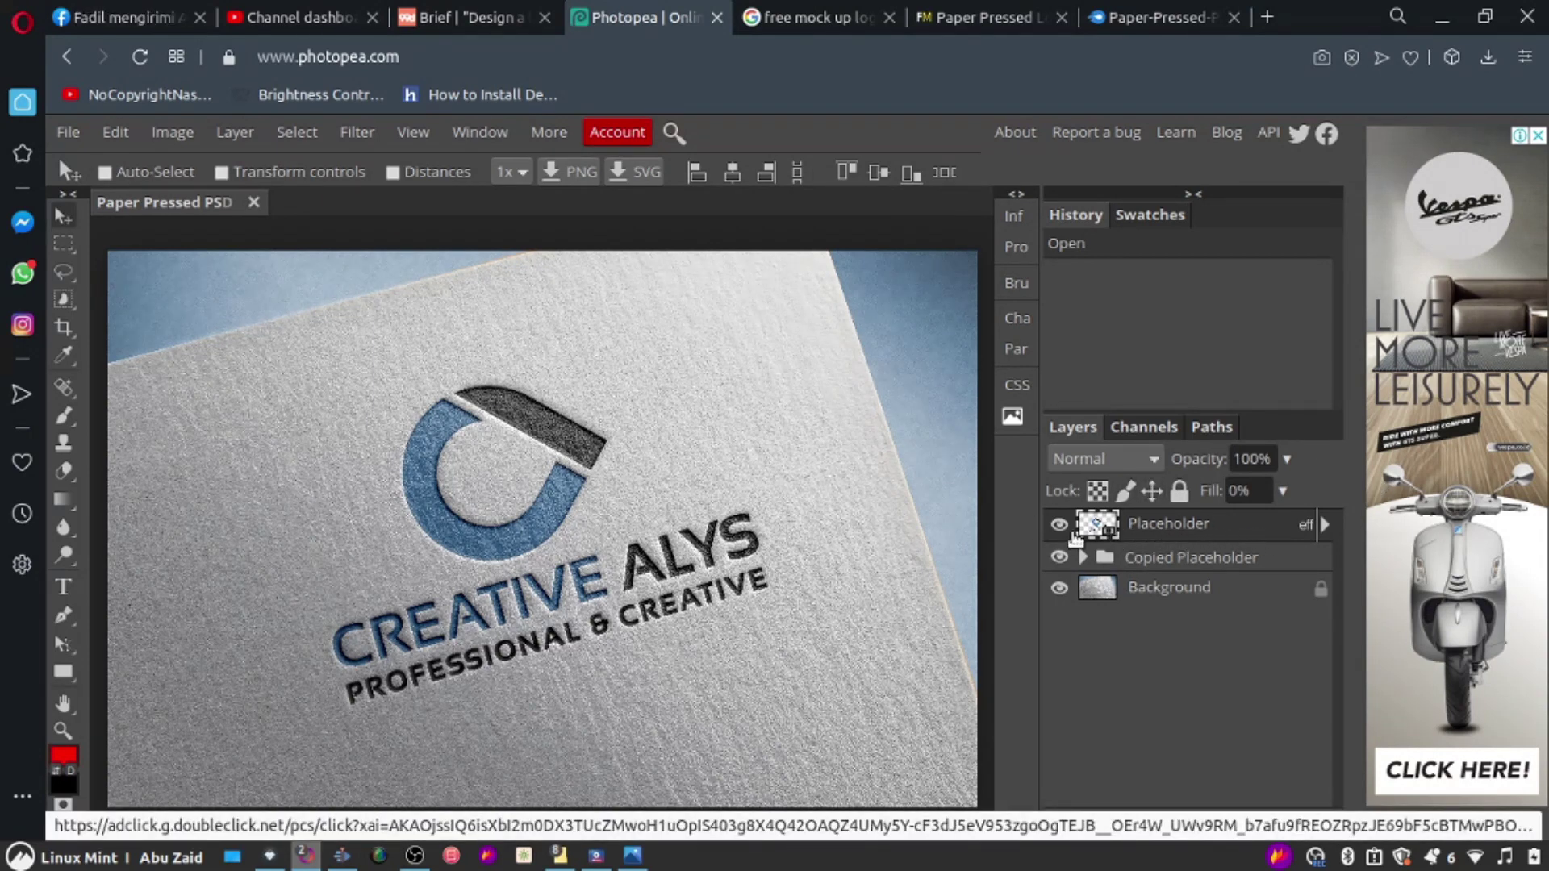
Step: Open the contents of the Placeholder smart object and compare them with the main mockup document
double_click(1081, 529)
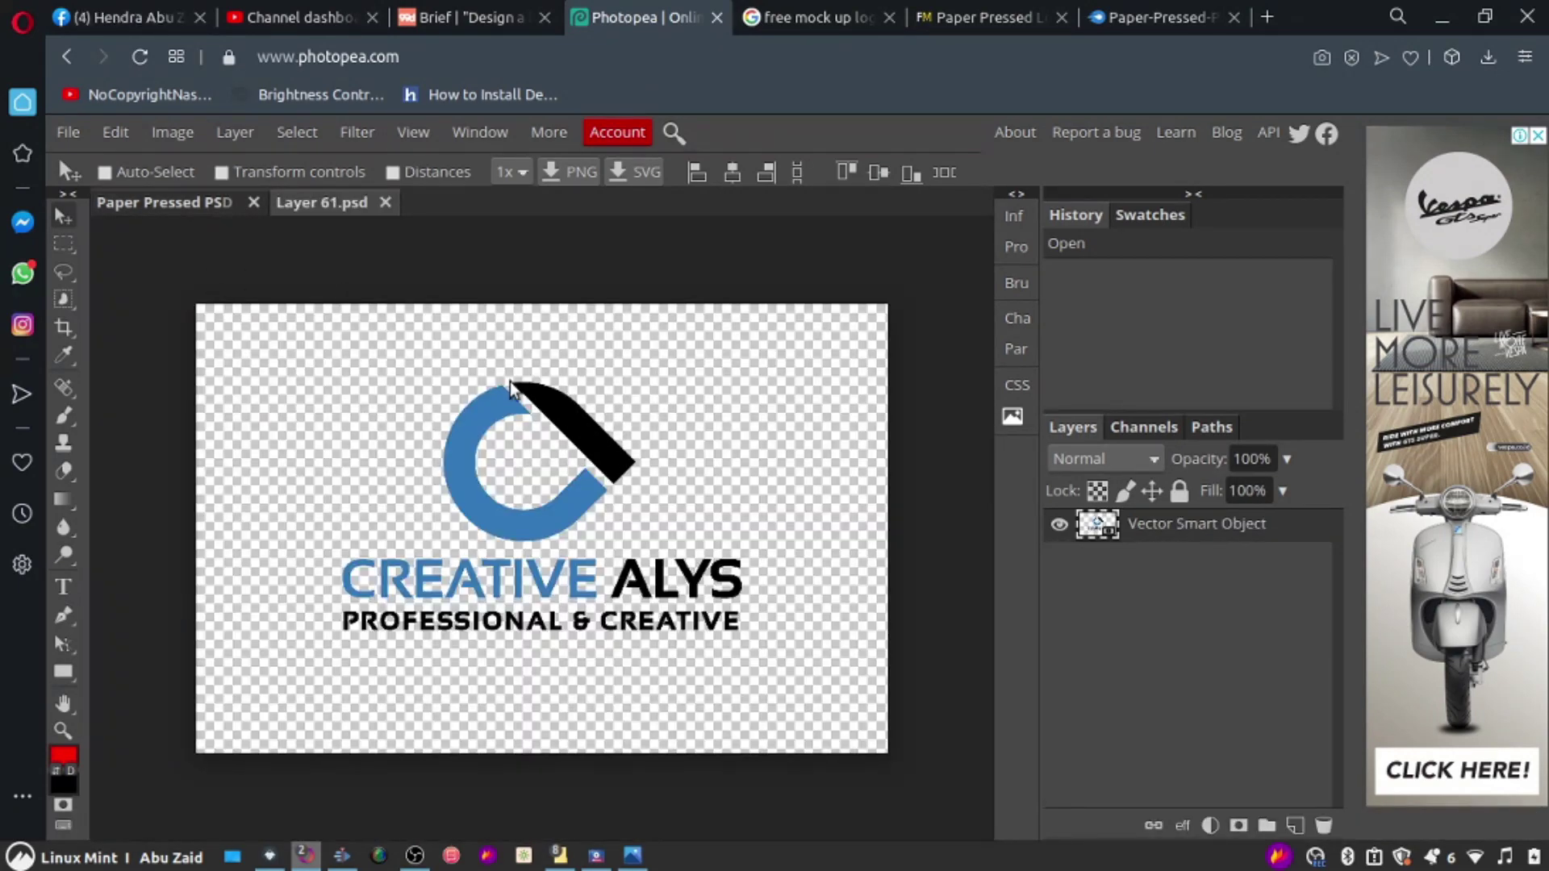
click(182, 198)
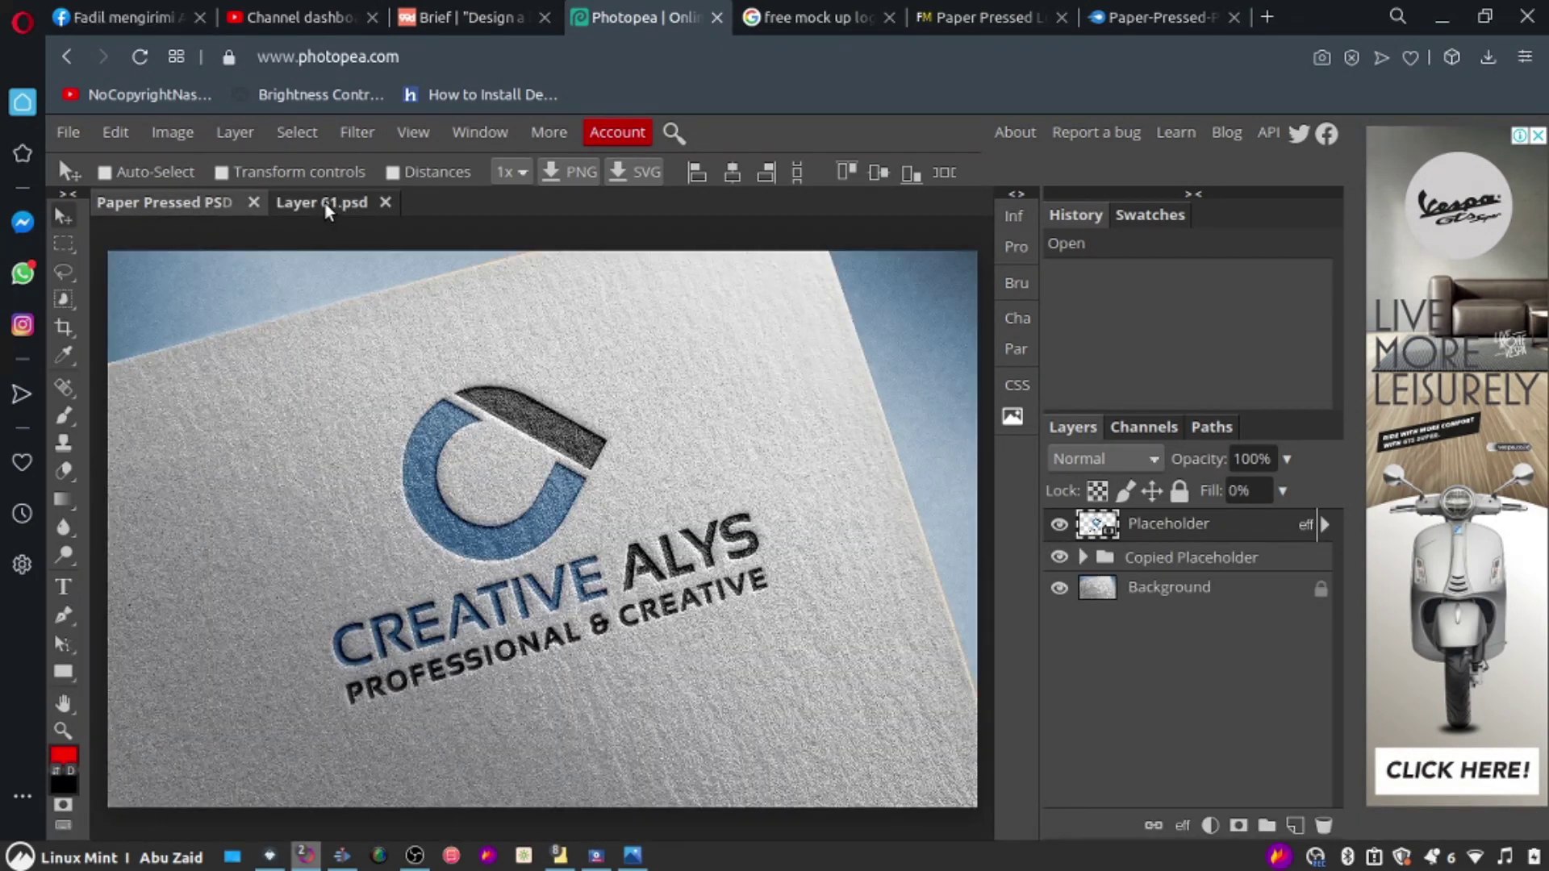
click(329, 202)
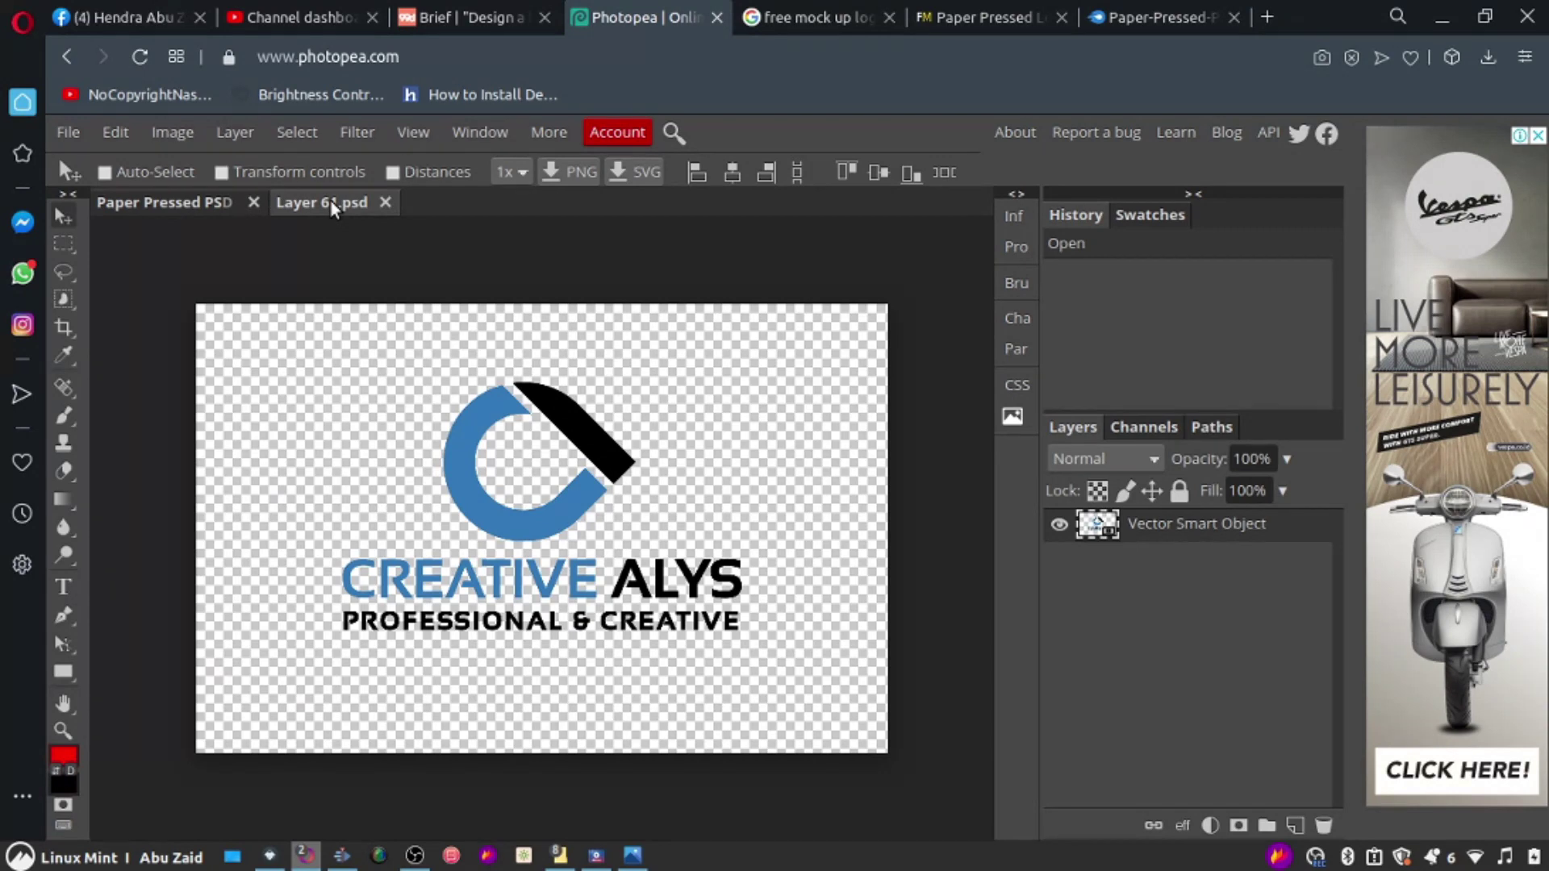
click(145, 204)
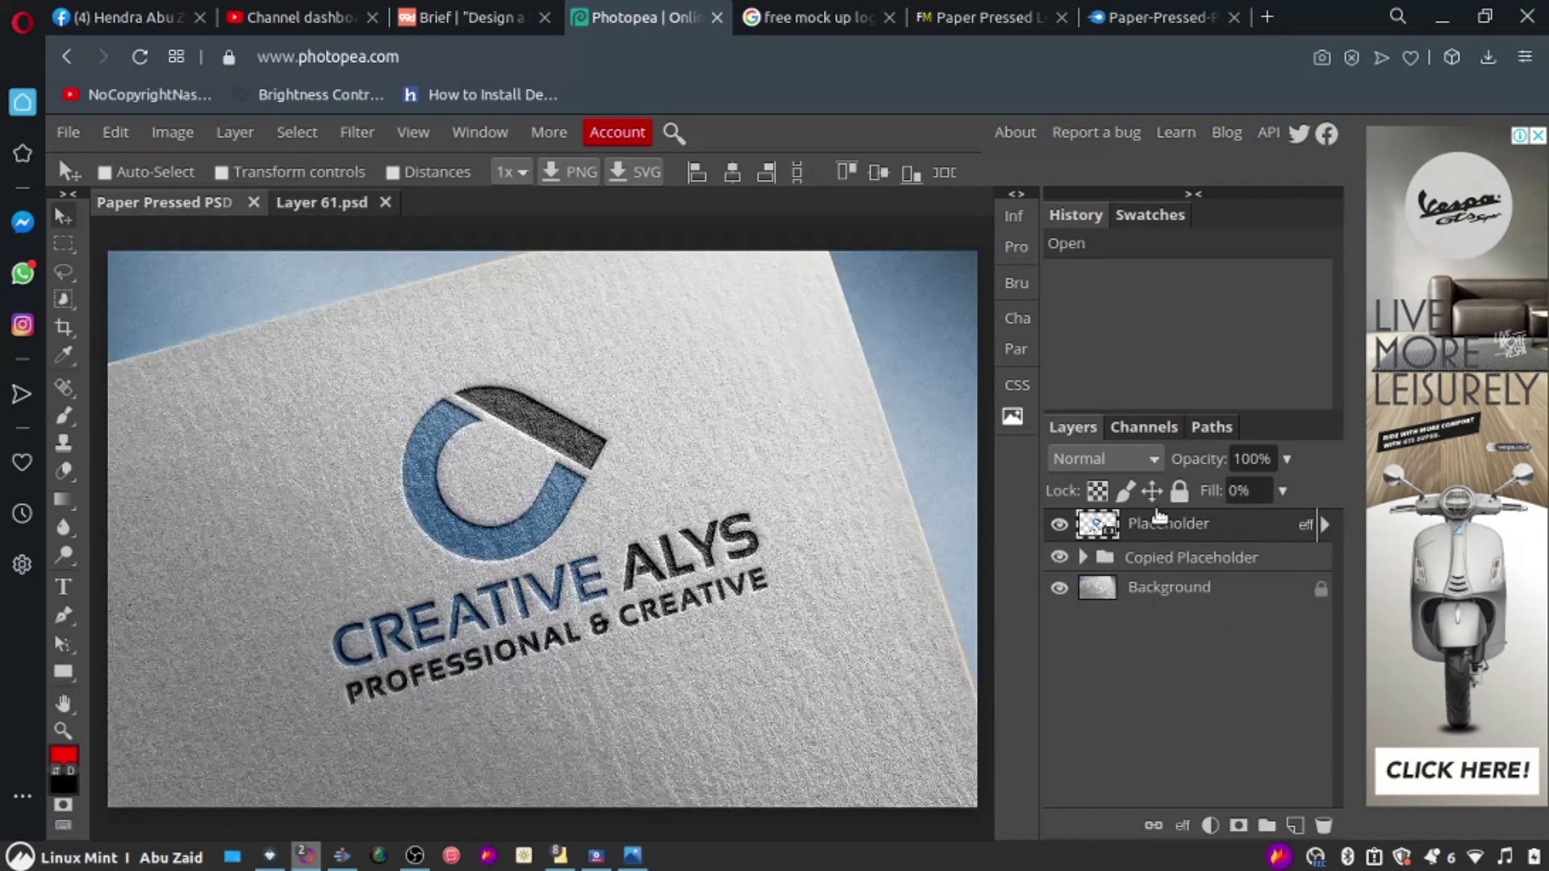
click(331, 205)
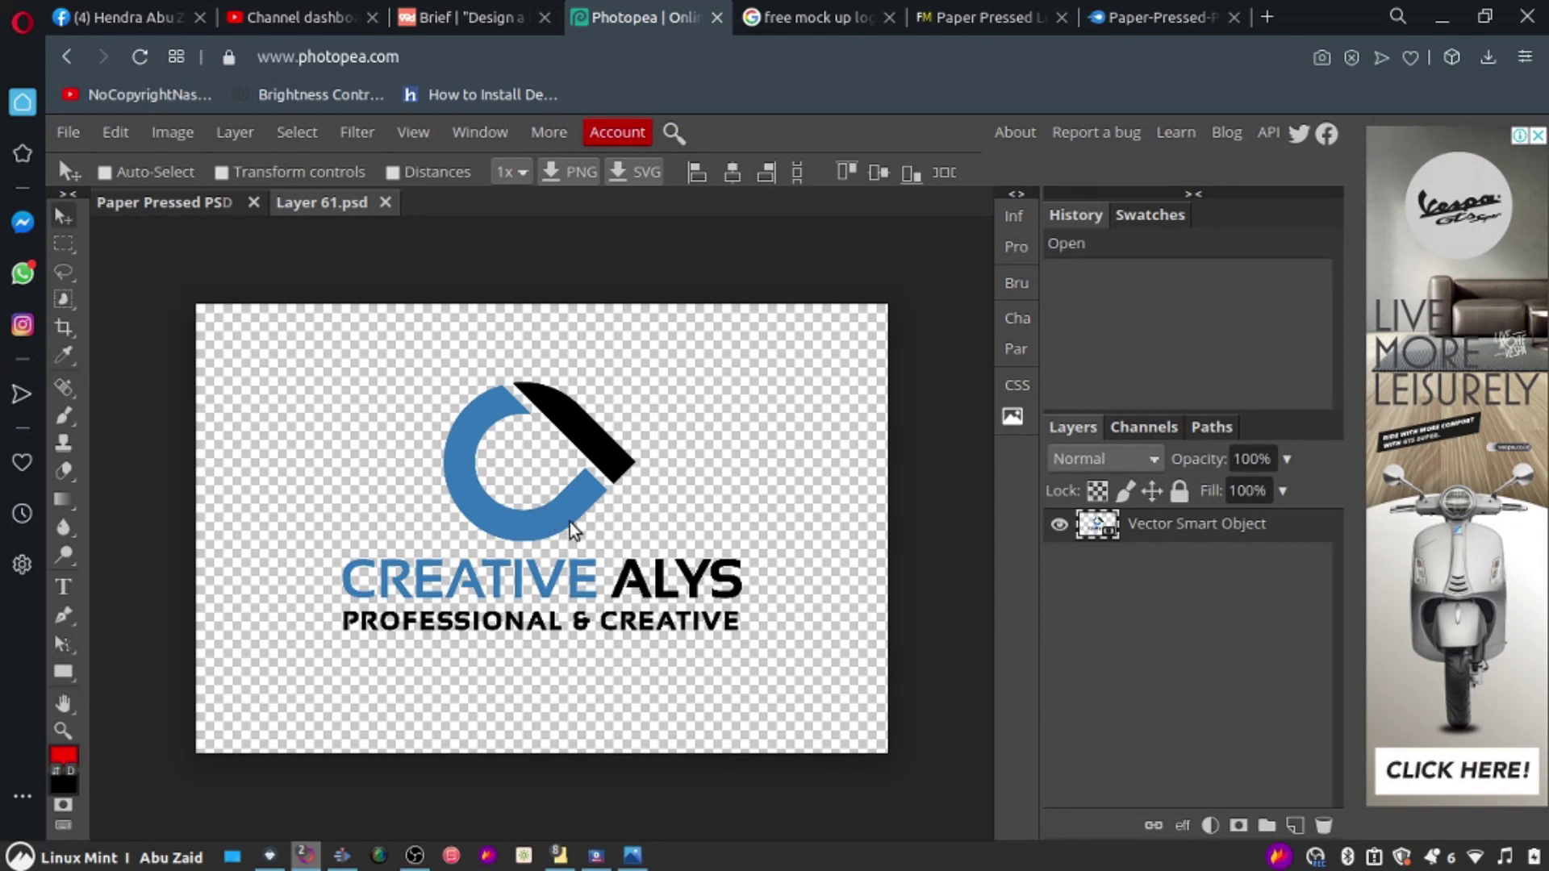
Step: Place MOCK LOGO.png from the home folder into the placeholder document and move it to about X 1404 px, Y 869 px
click(71, 135)
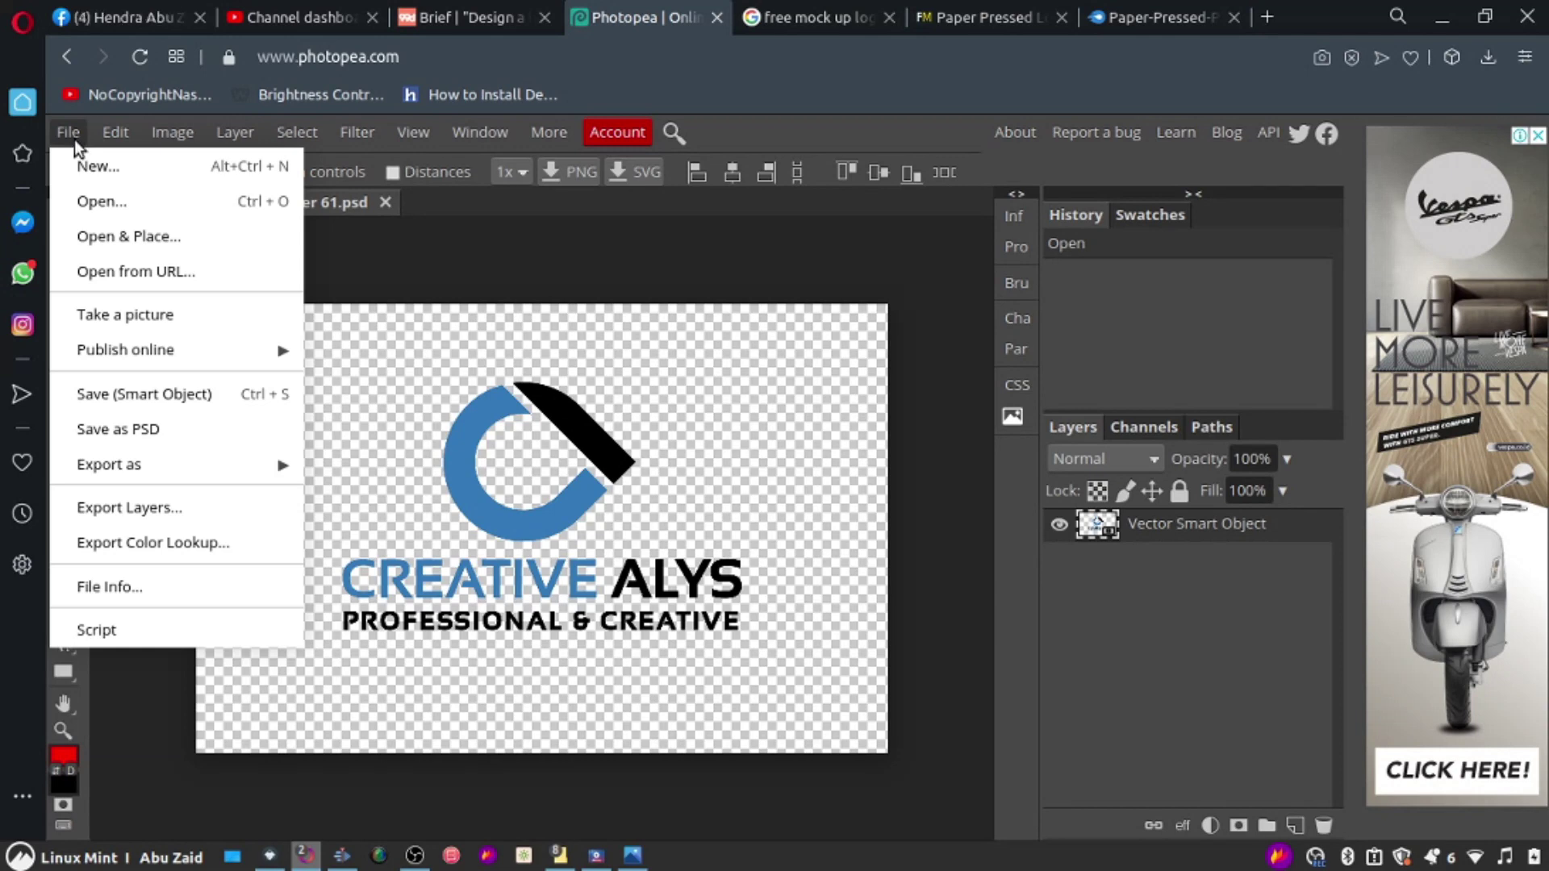
click(149, 236)
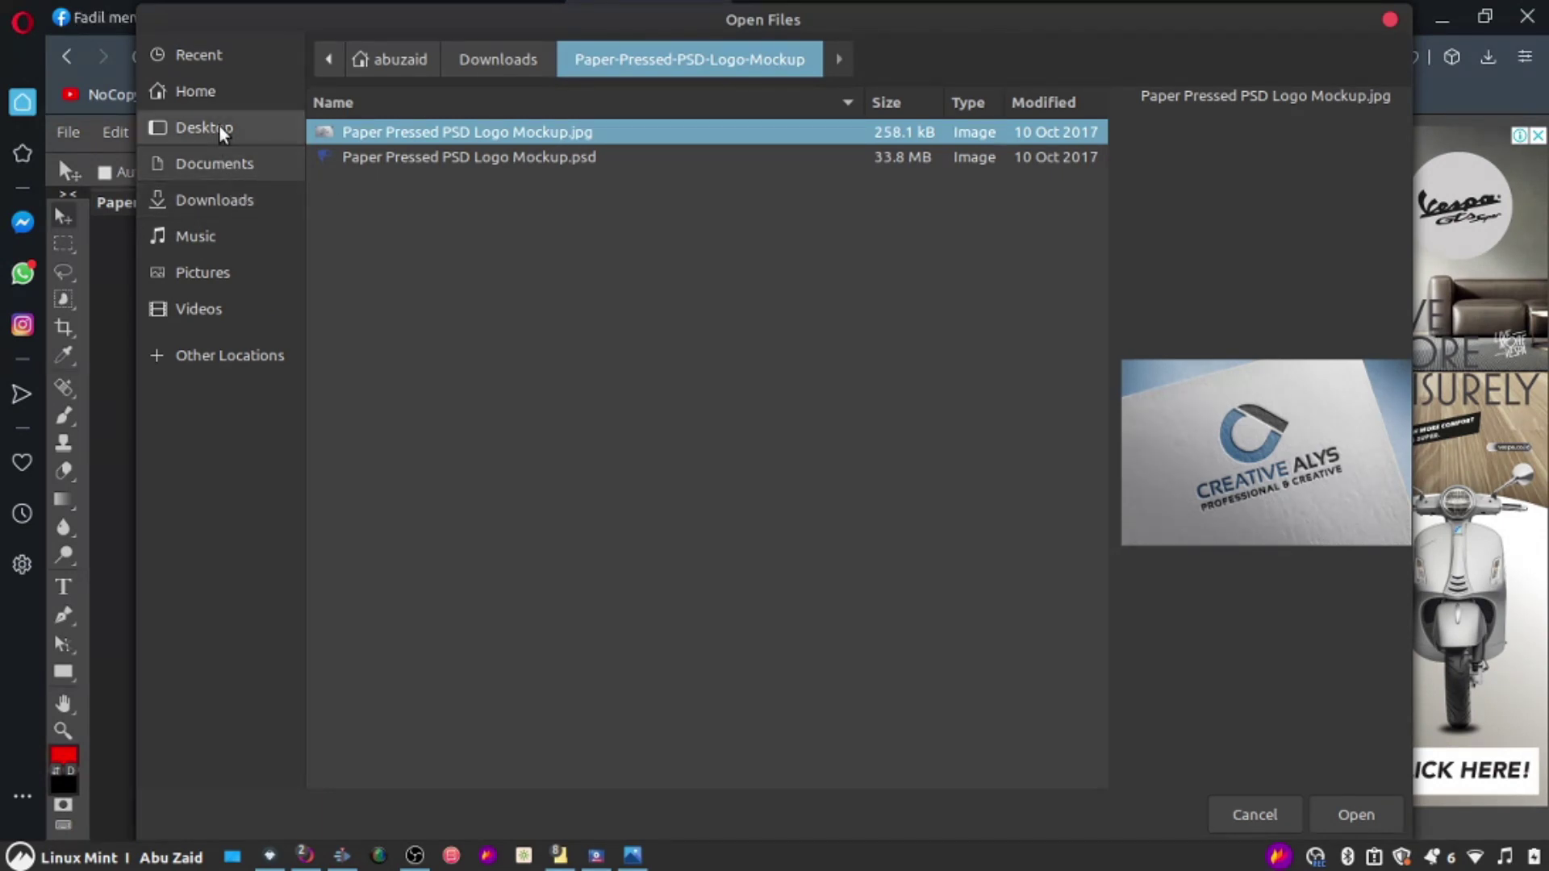
click(210, 90)
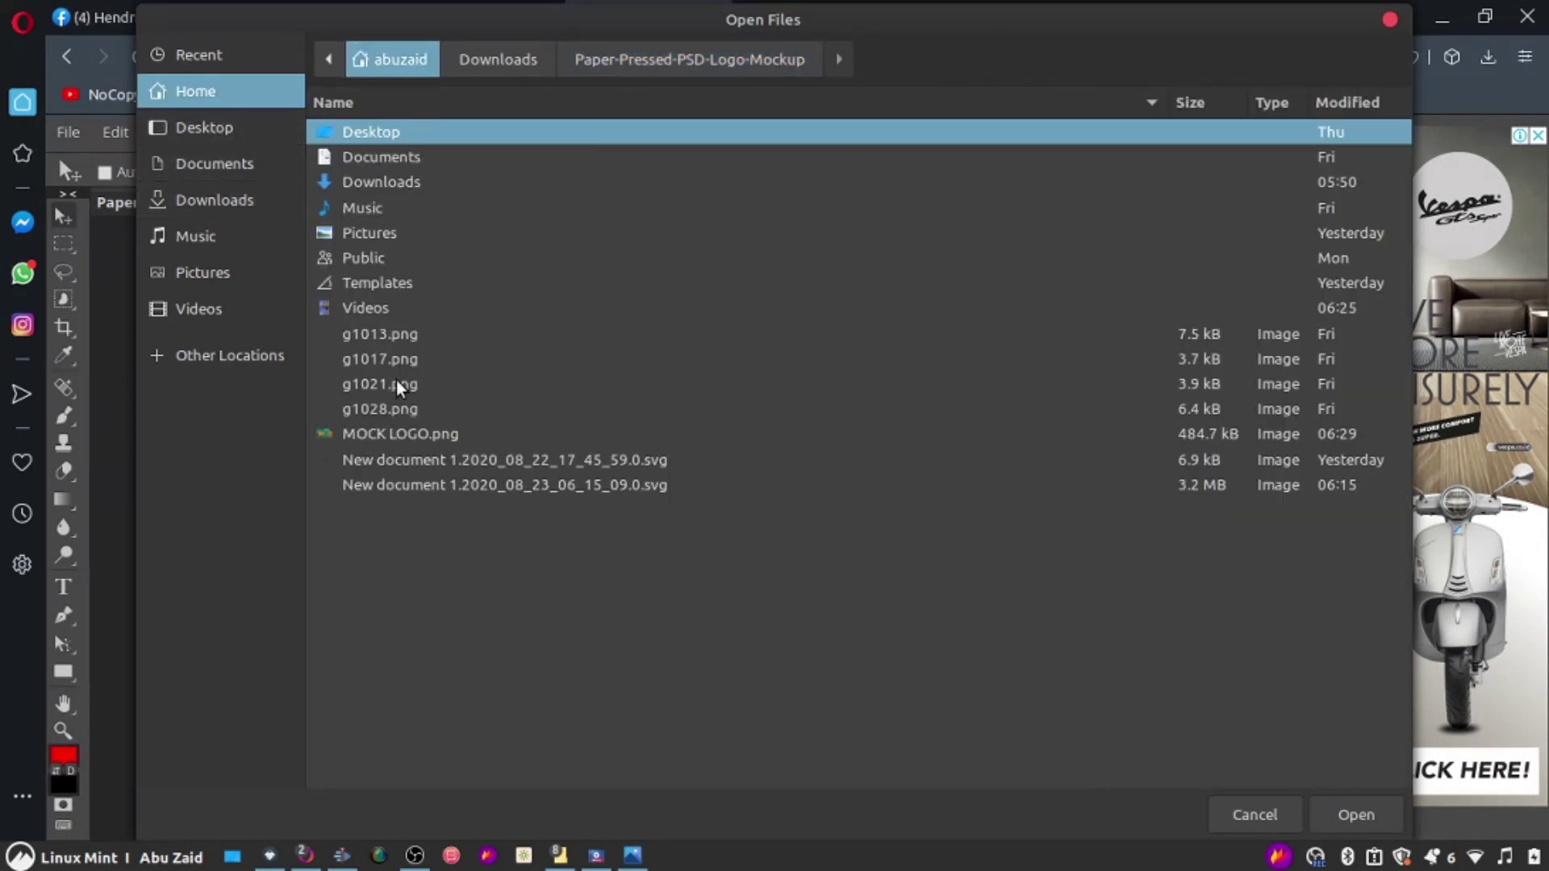
click(399, 437)
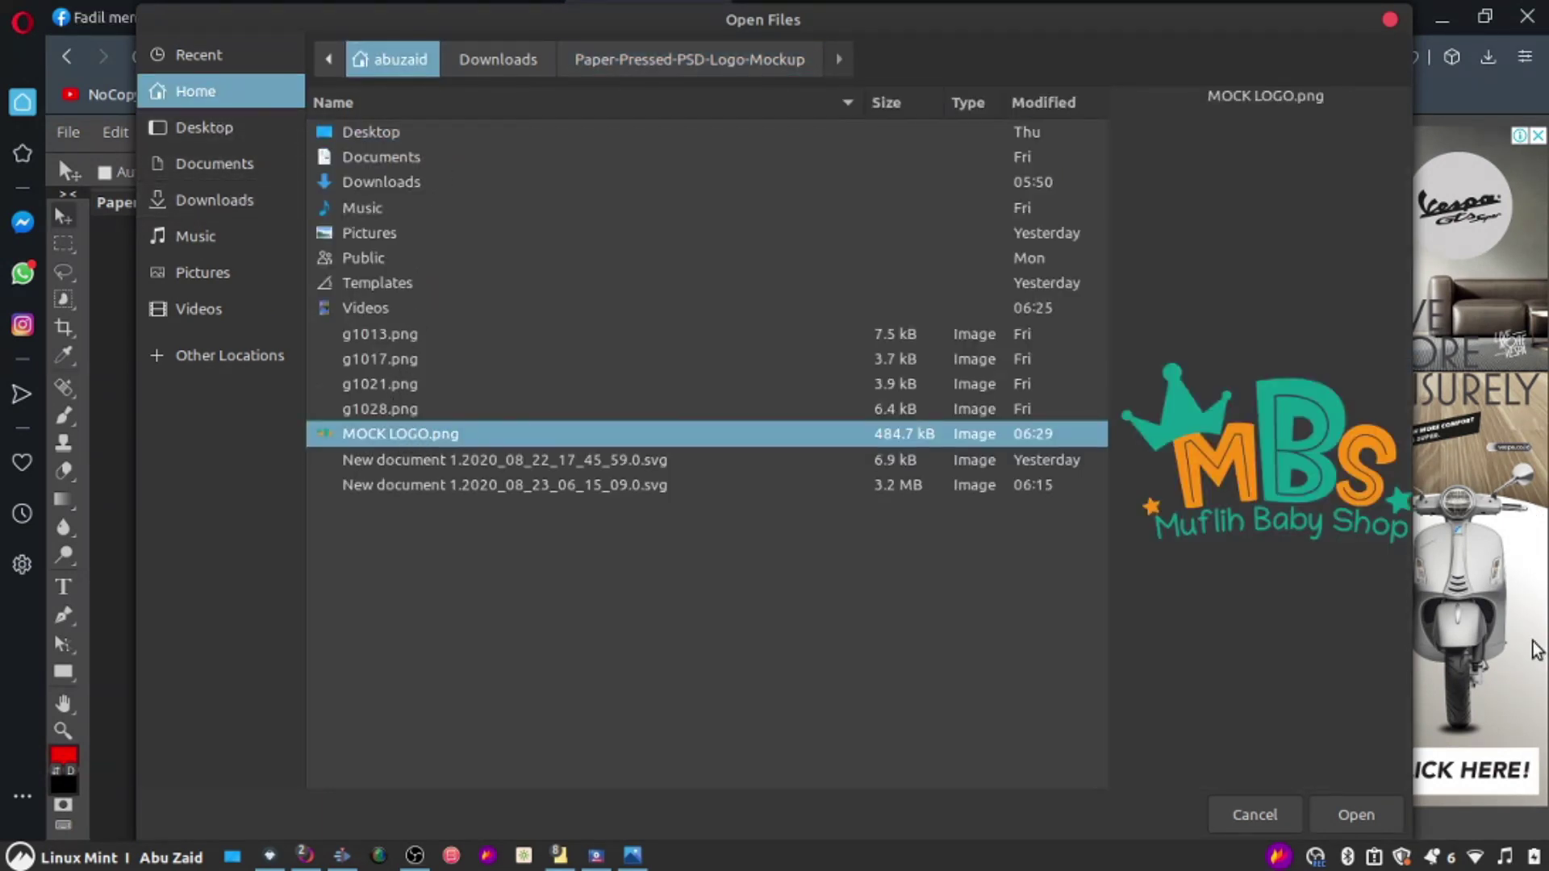
click(1392, 807)
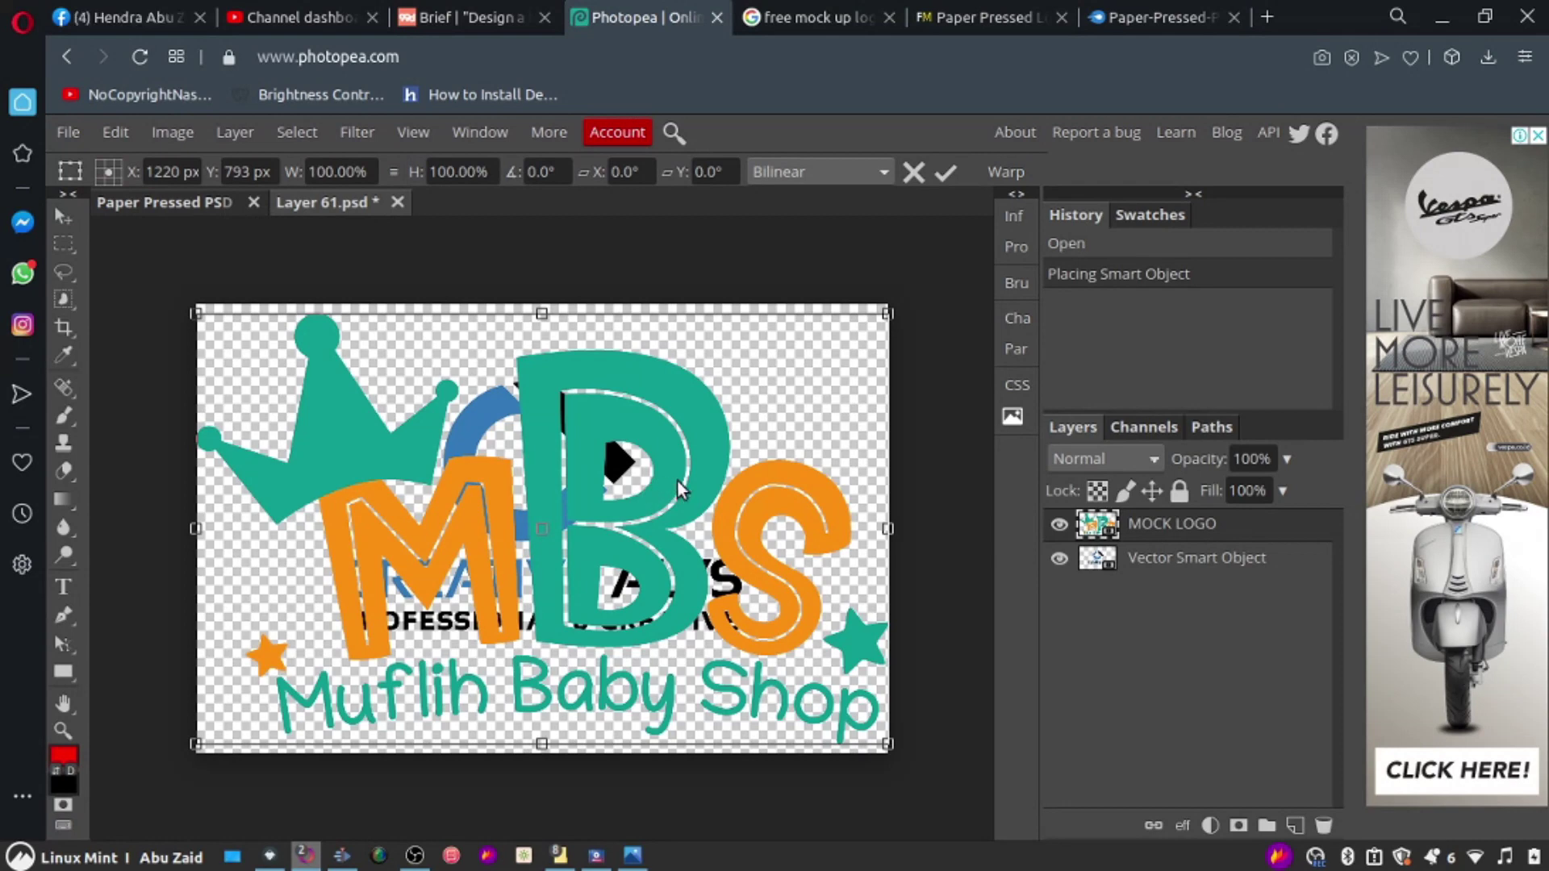
drag(679, 479, 730, 511)
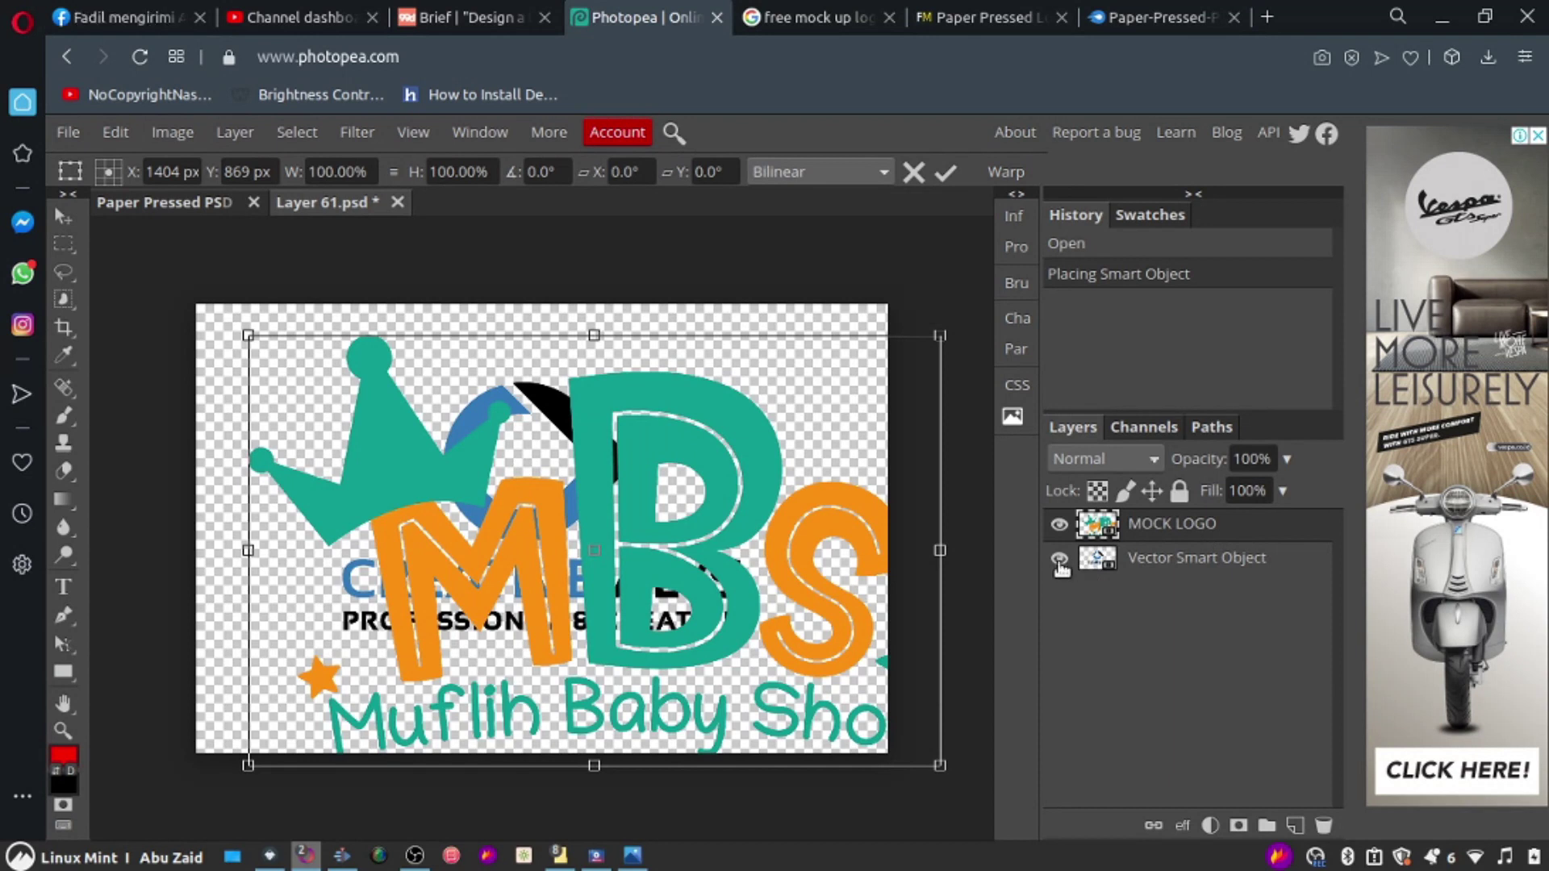
Step: Hide the Vector Smart Object layer, then scale MOCK LOGO to about 72.3% and position it at about X 1162 px, Y 792 px
click(1059, 561)
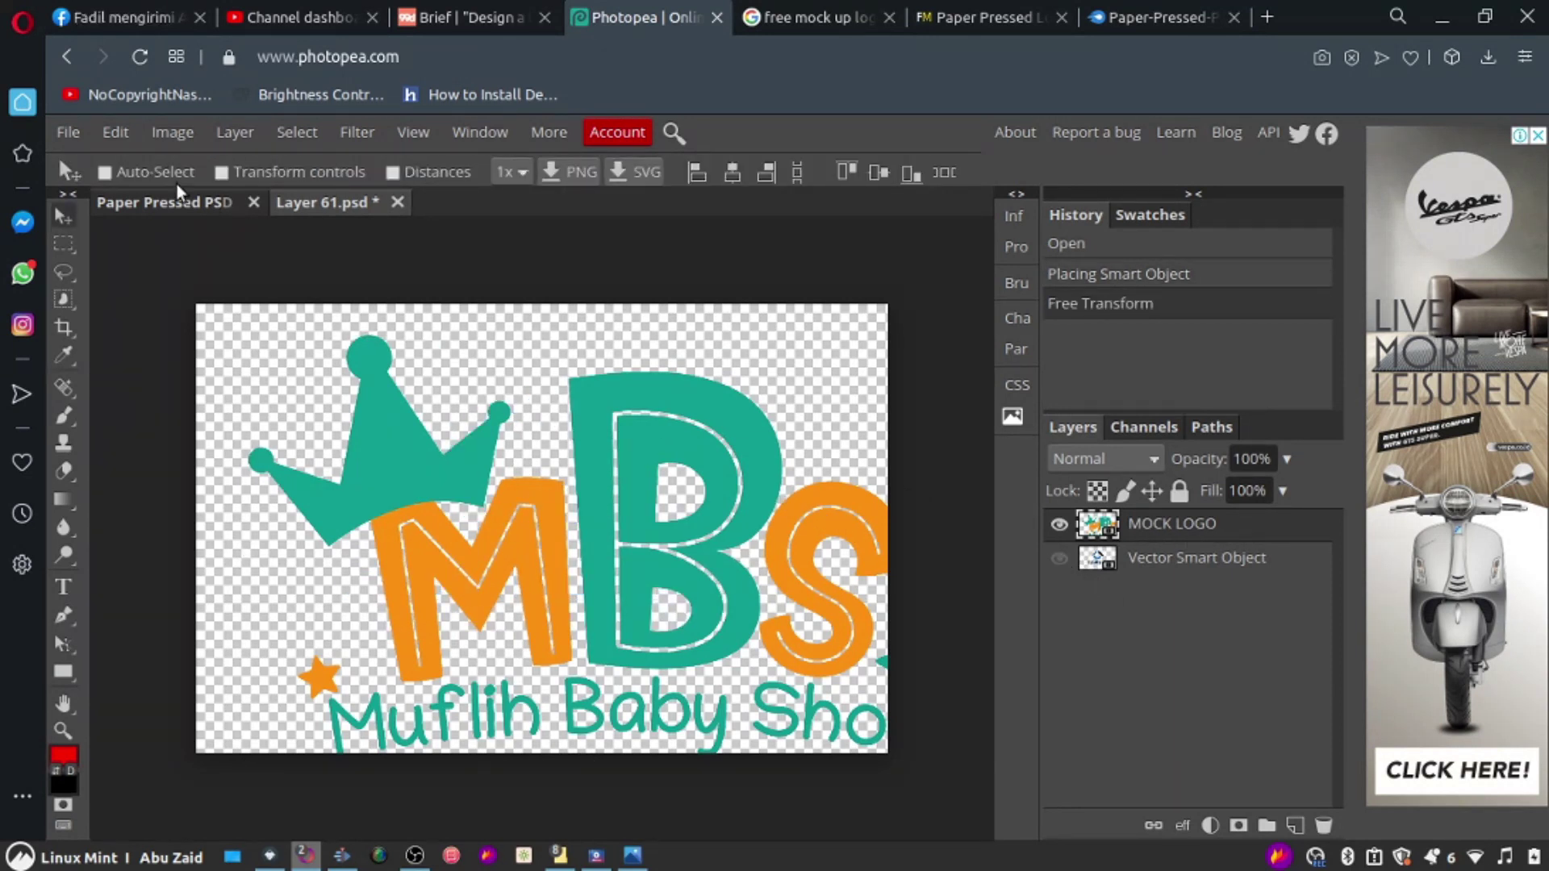
click(222, 175)
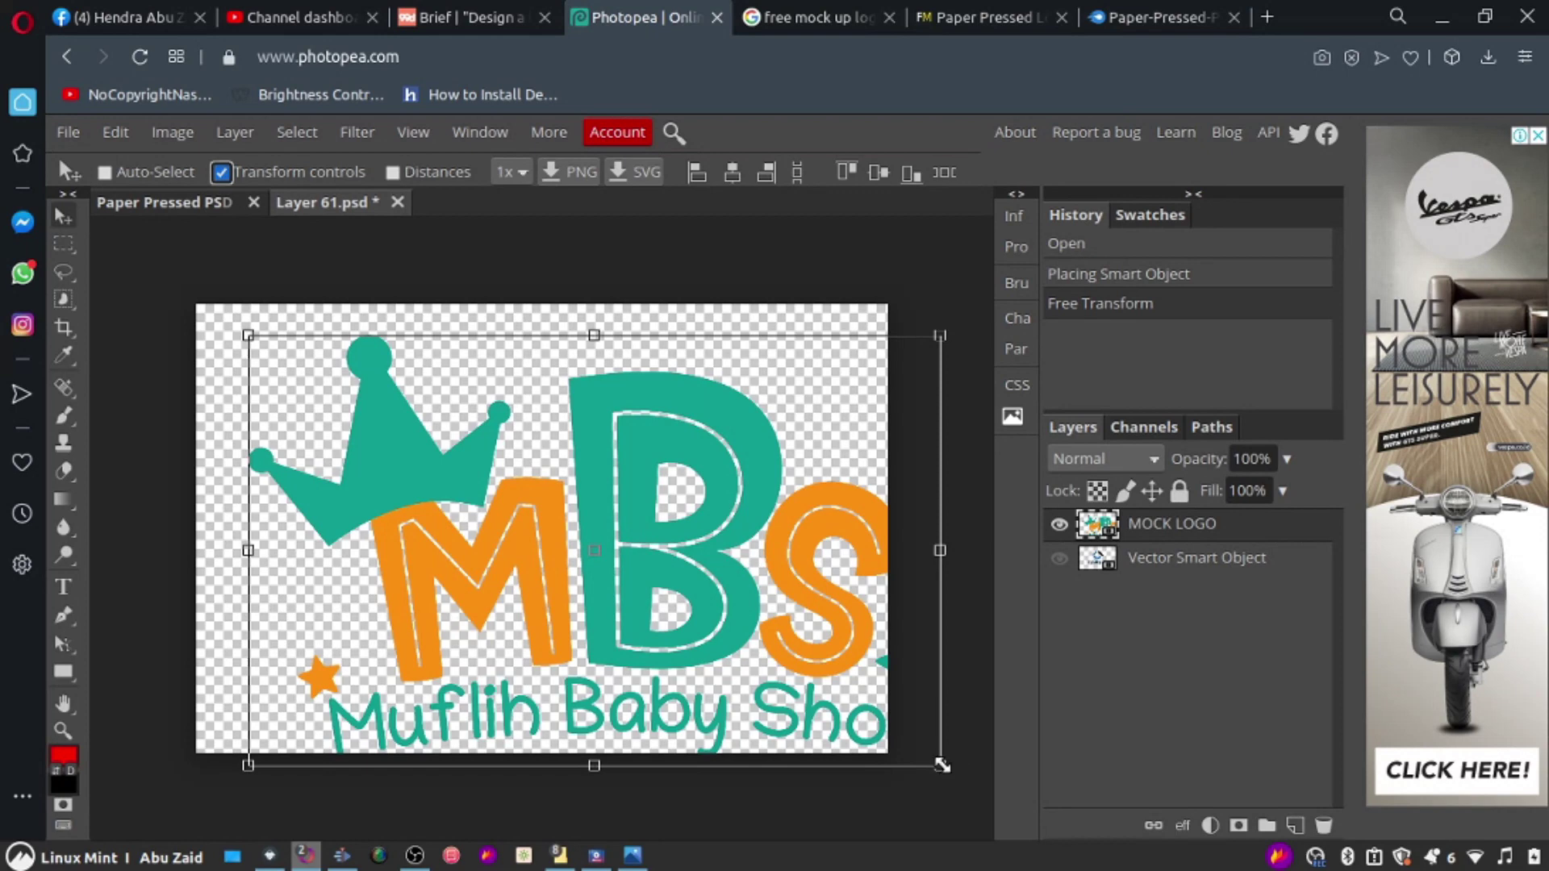
drag(936, 760, 762, 617)
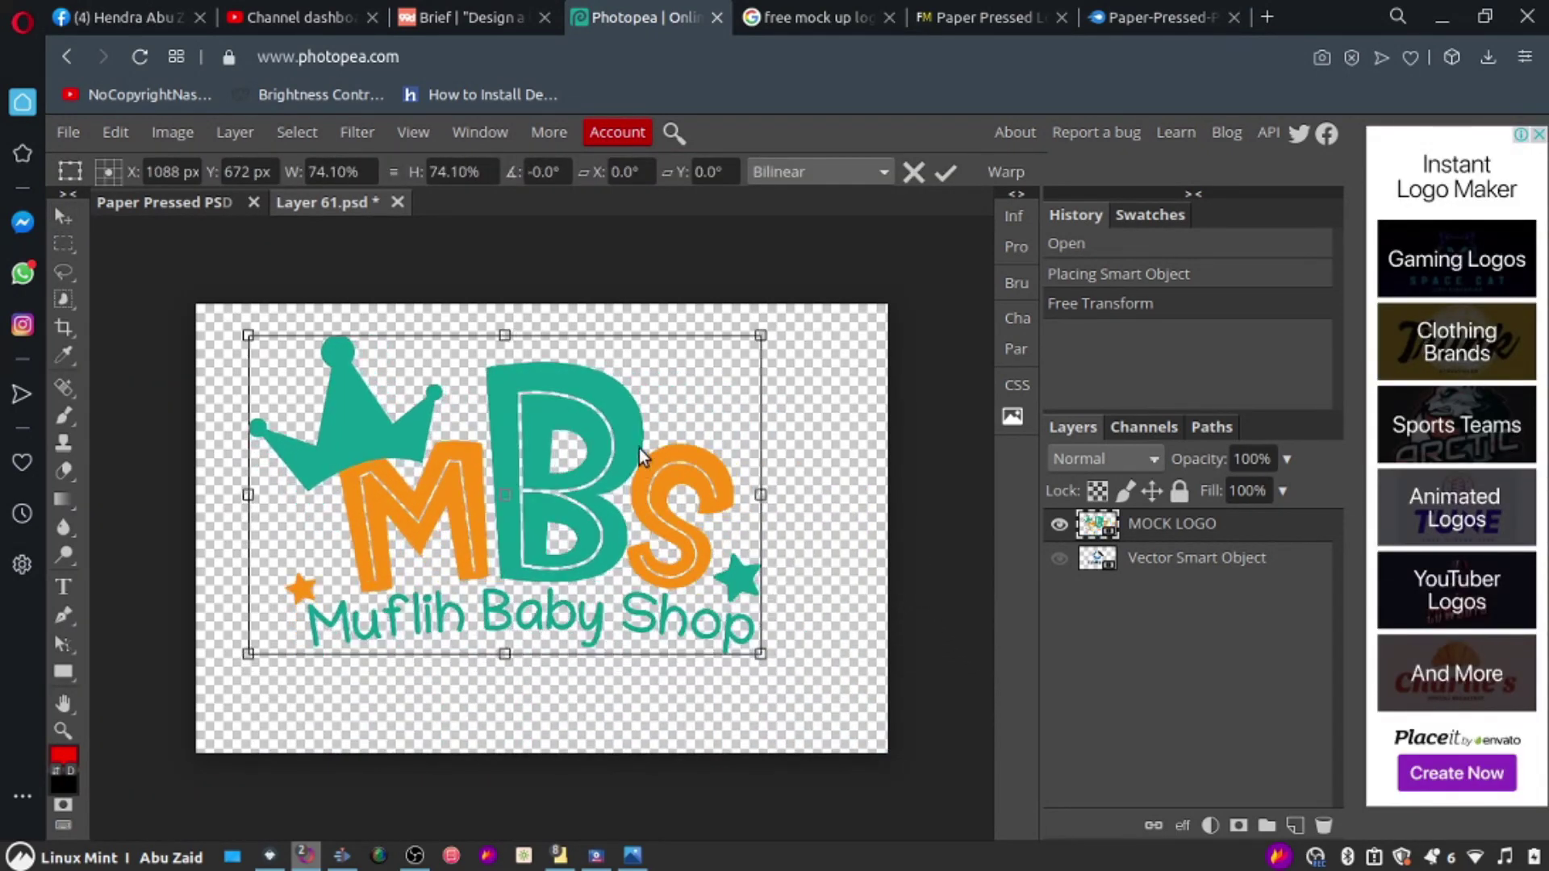
drag(633, 410, 677, 437)
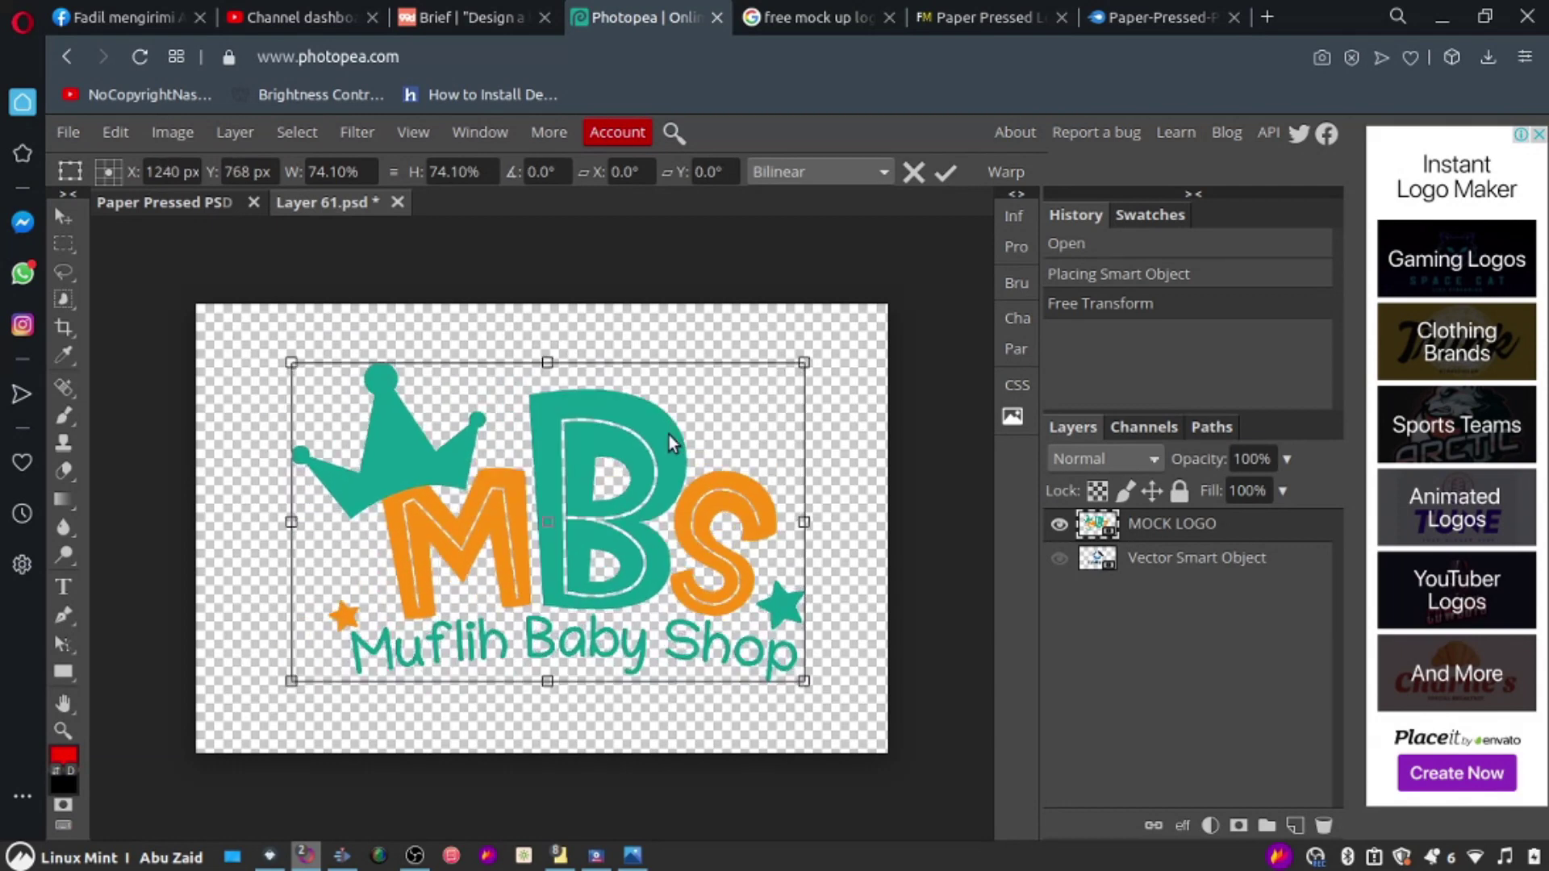
drag(795, 666, 774, 660)
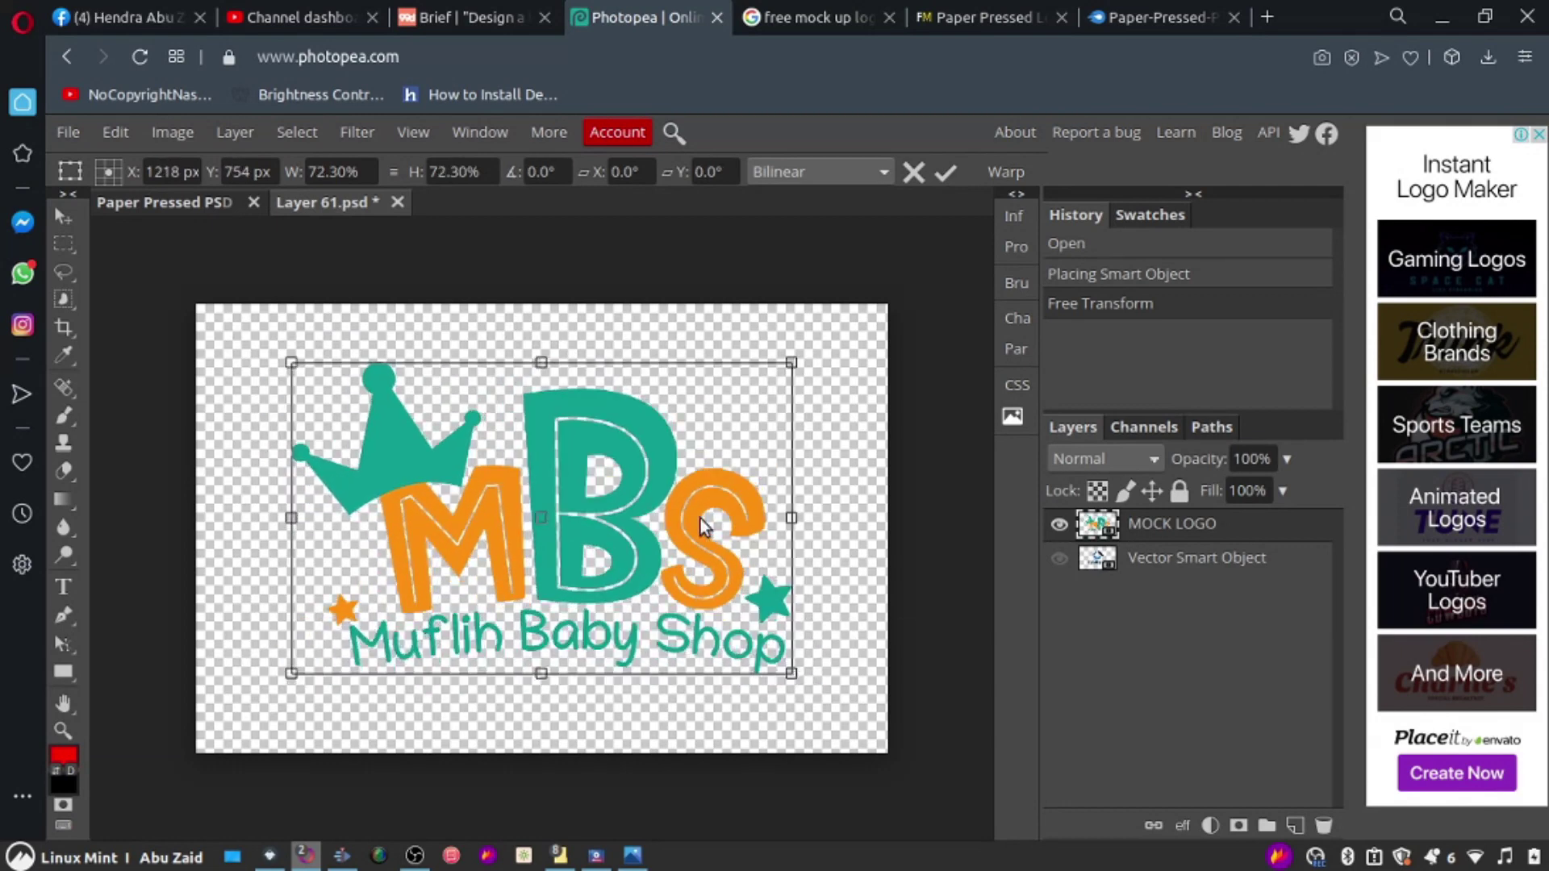
drag(660, 453, 652, 468)
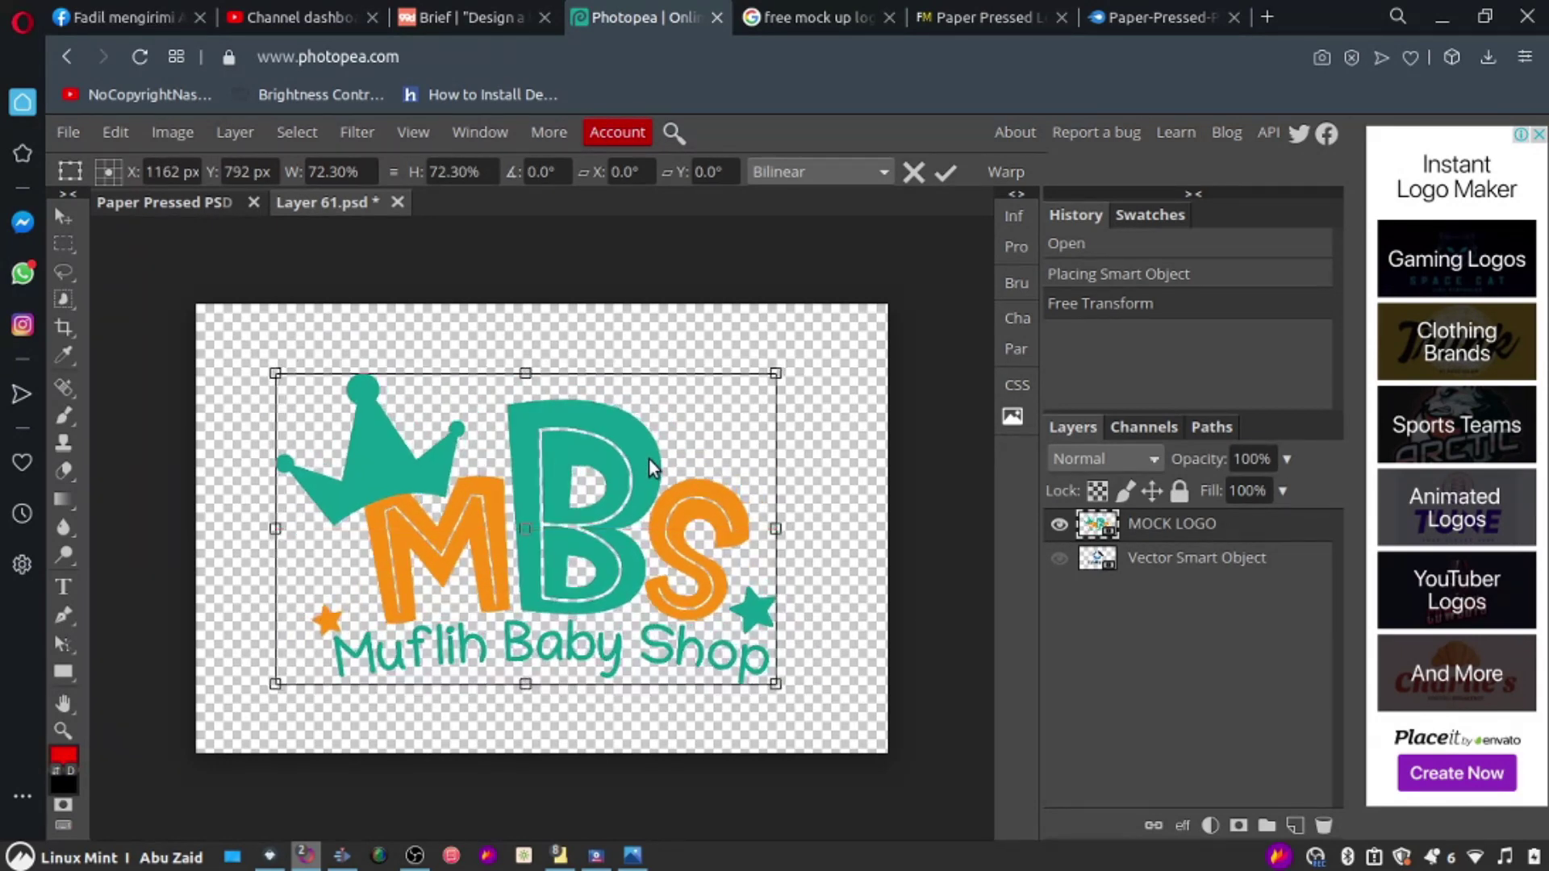
Step: Save the edited placeholder smart object and return to the Paper Pressed PSD mockup document
click(71, 134)
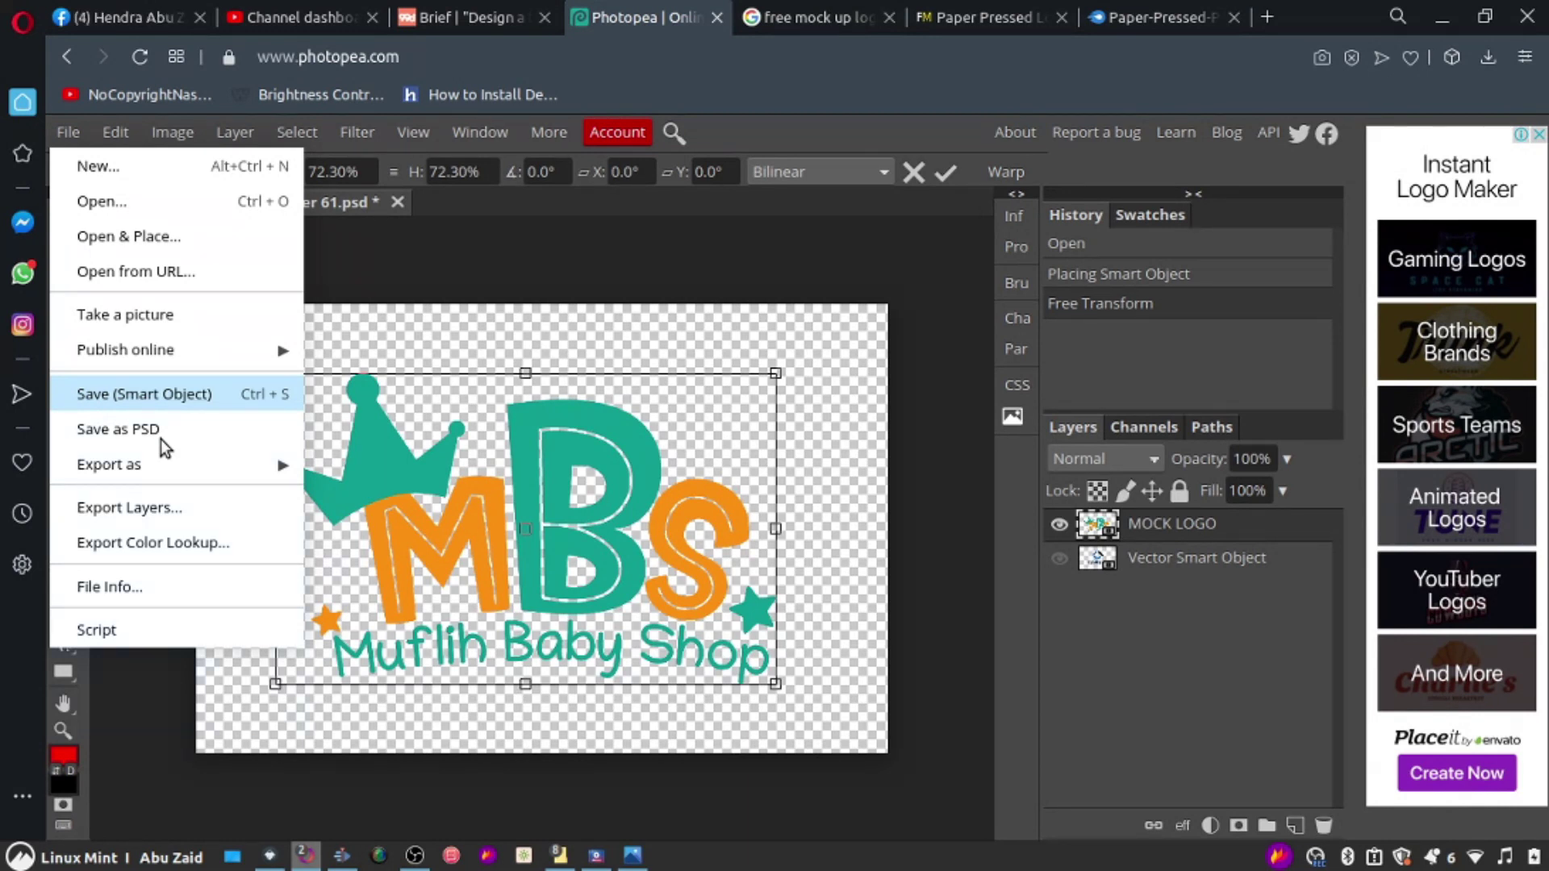
key(ctrl+s)
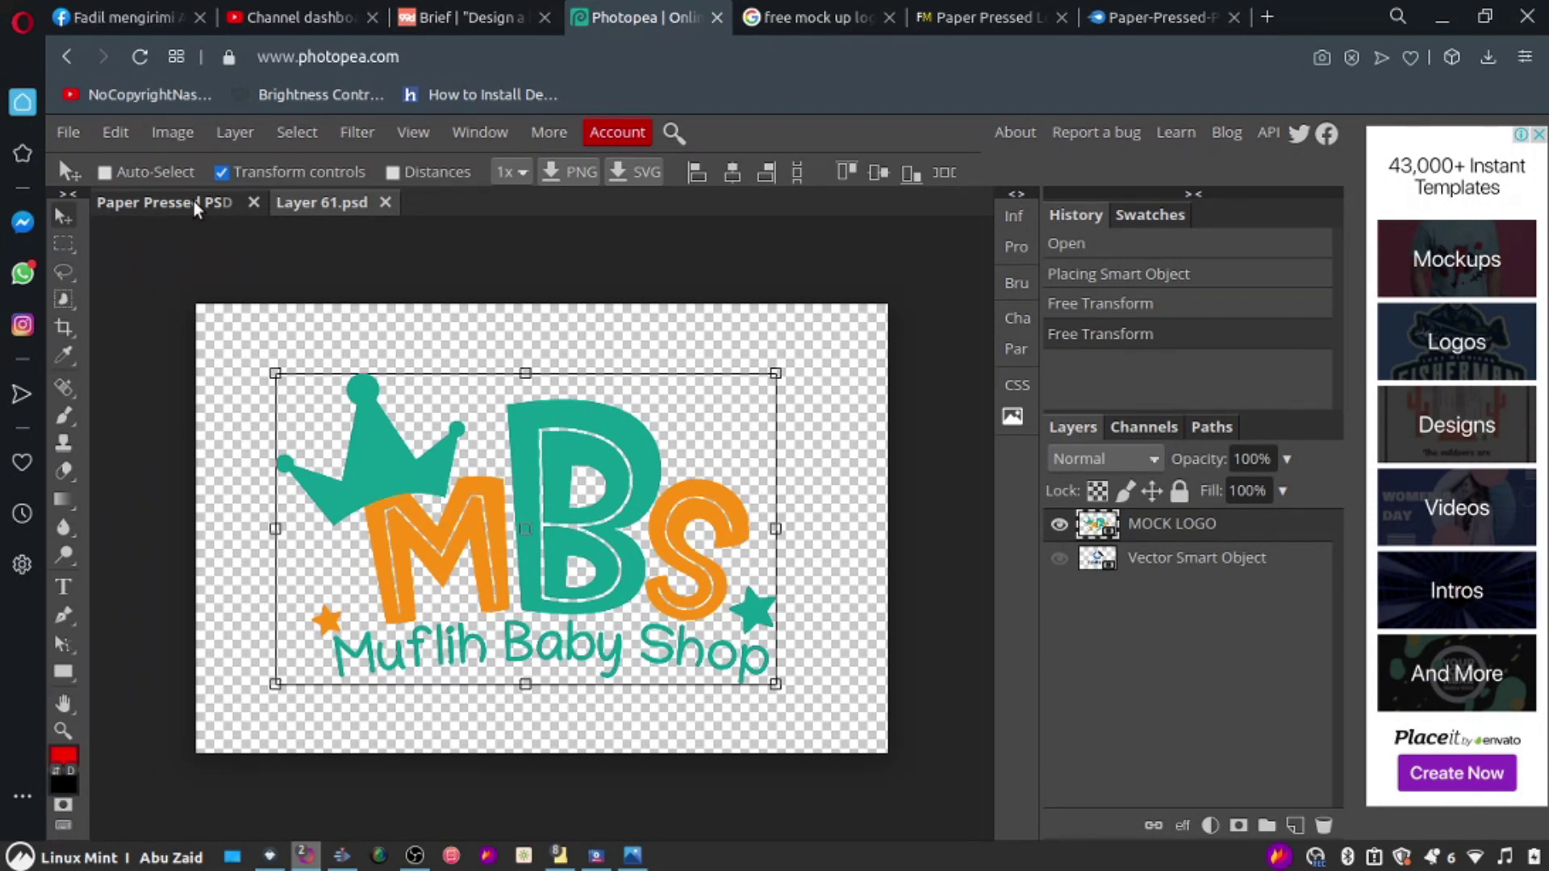
click(194, 201)
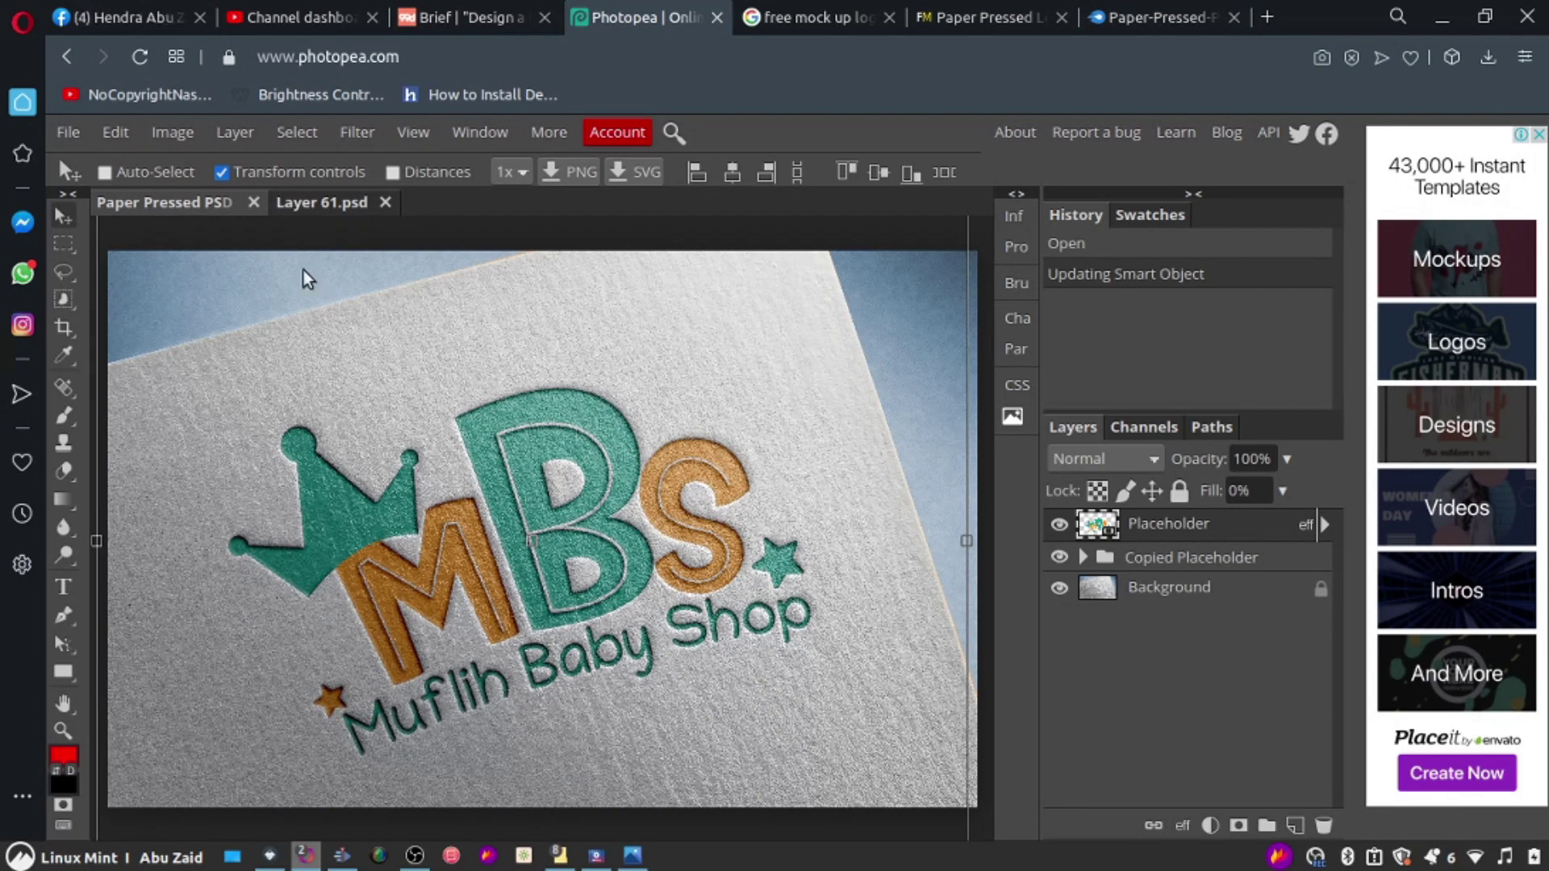
Step: Export the mockup as a 2300 × 1472 px PNG at 100% quality after inspecting its preview up close and in full
click(62, 134)
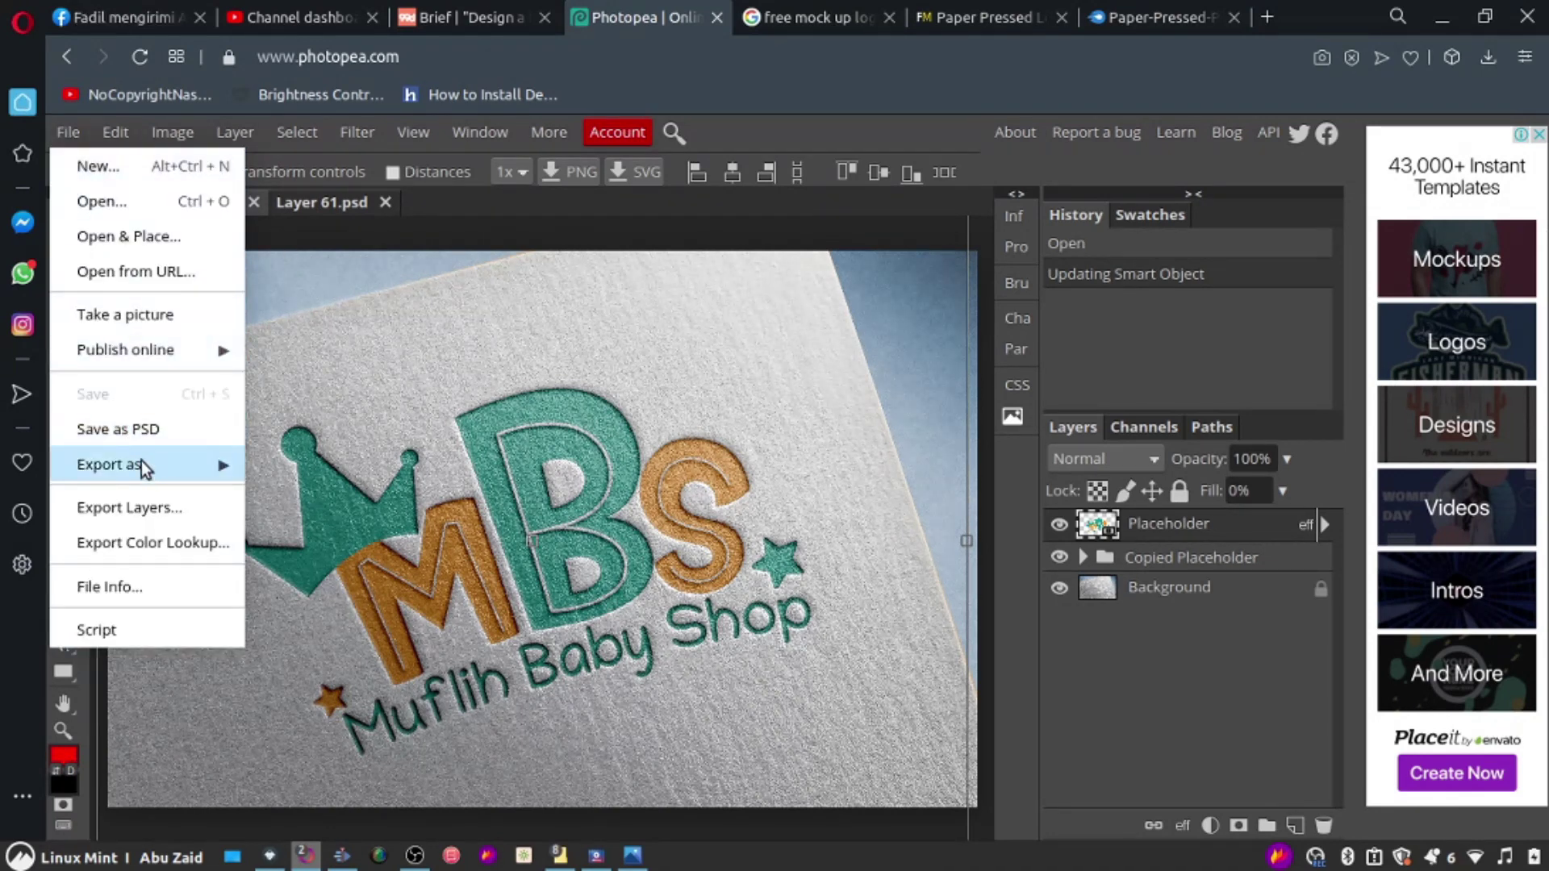
mouse_move(160, 470)
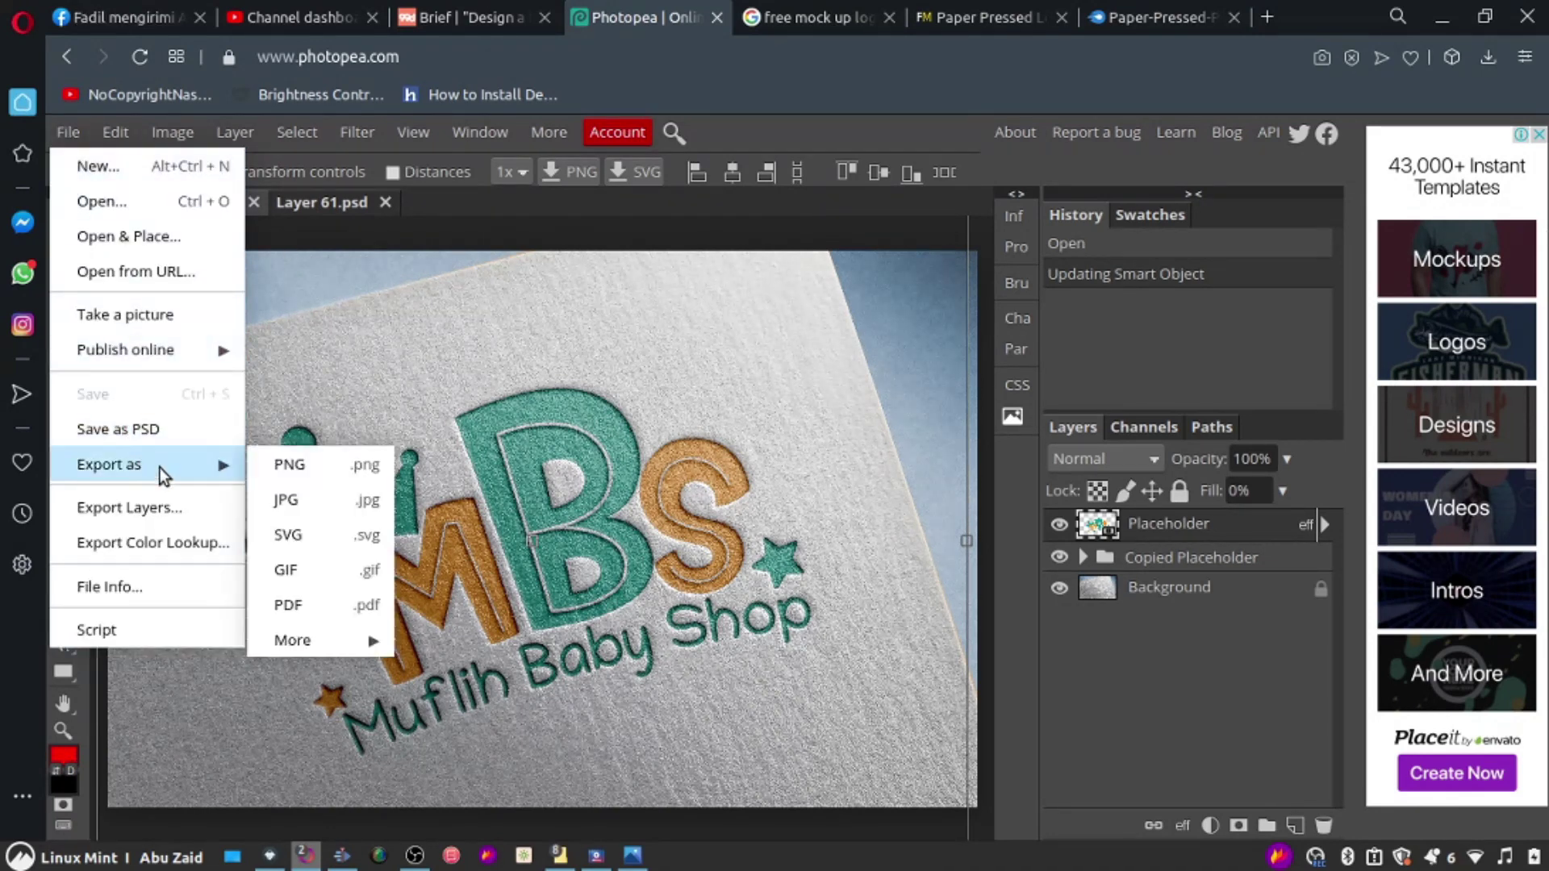
click(307, 463)
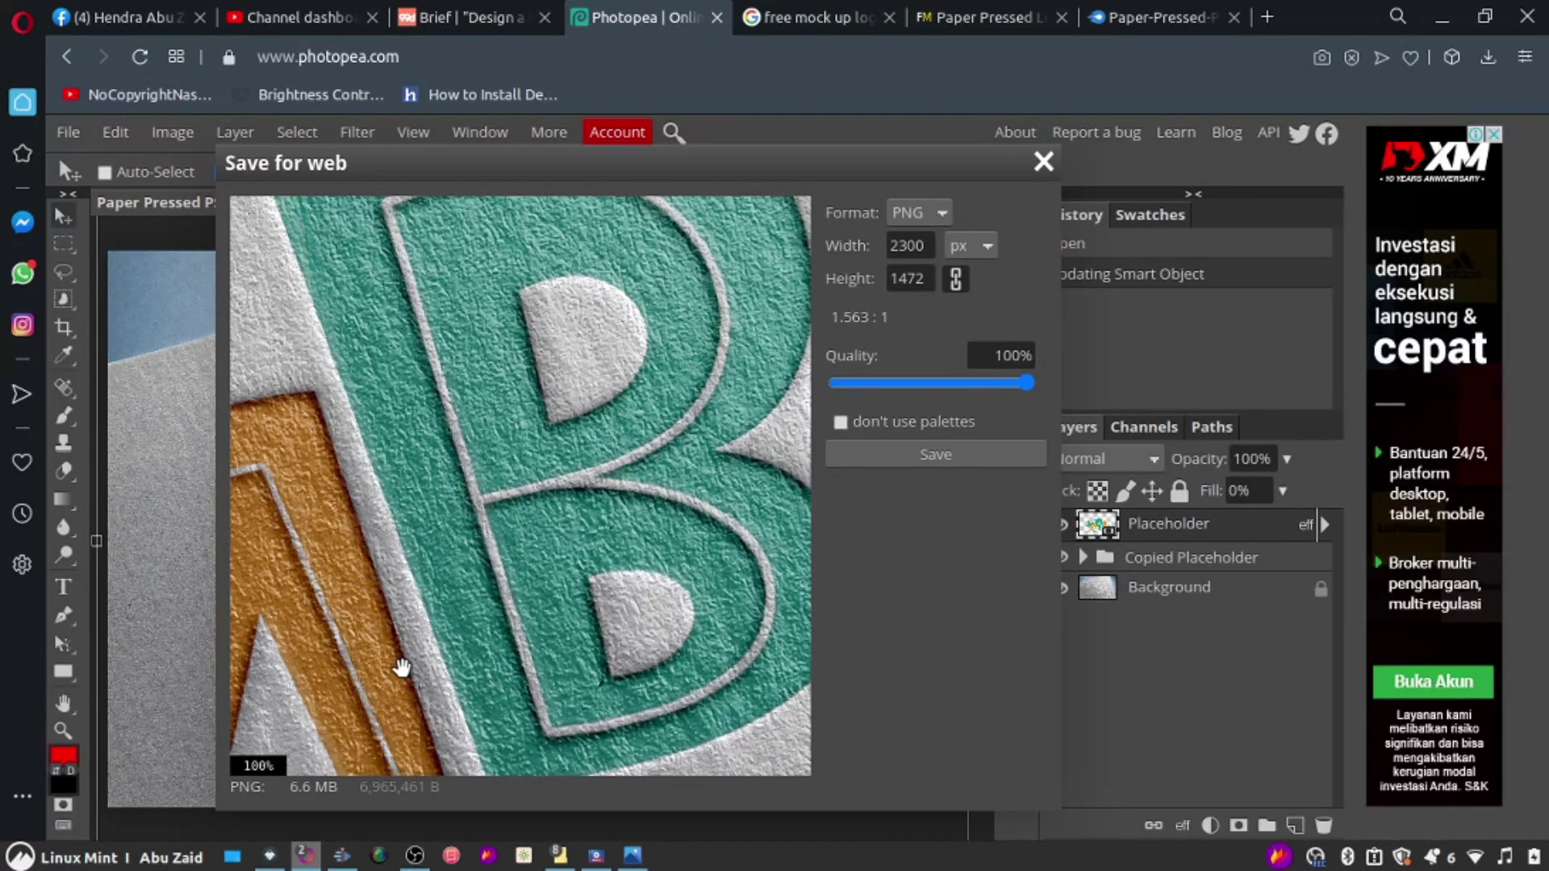
scroll(529, 538, down, 2)
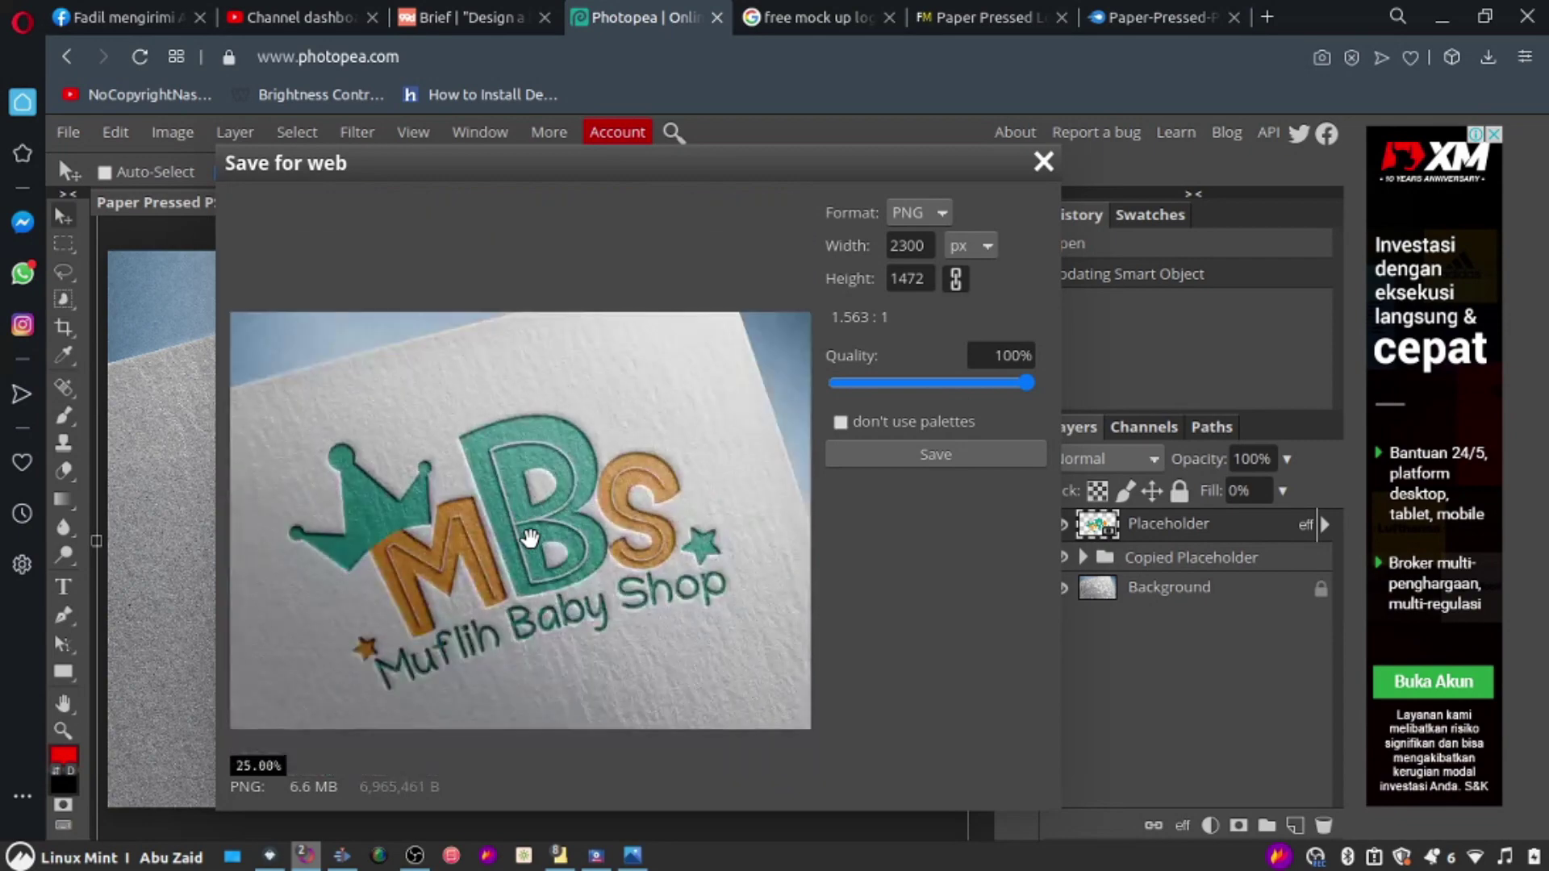
scroll(558, 414, up, 2)
scroll(558, 413, down, 1)
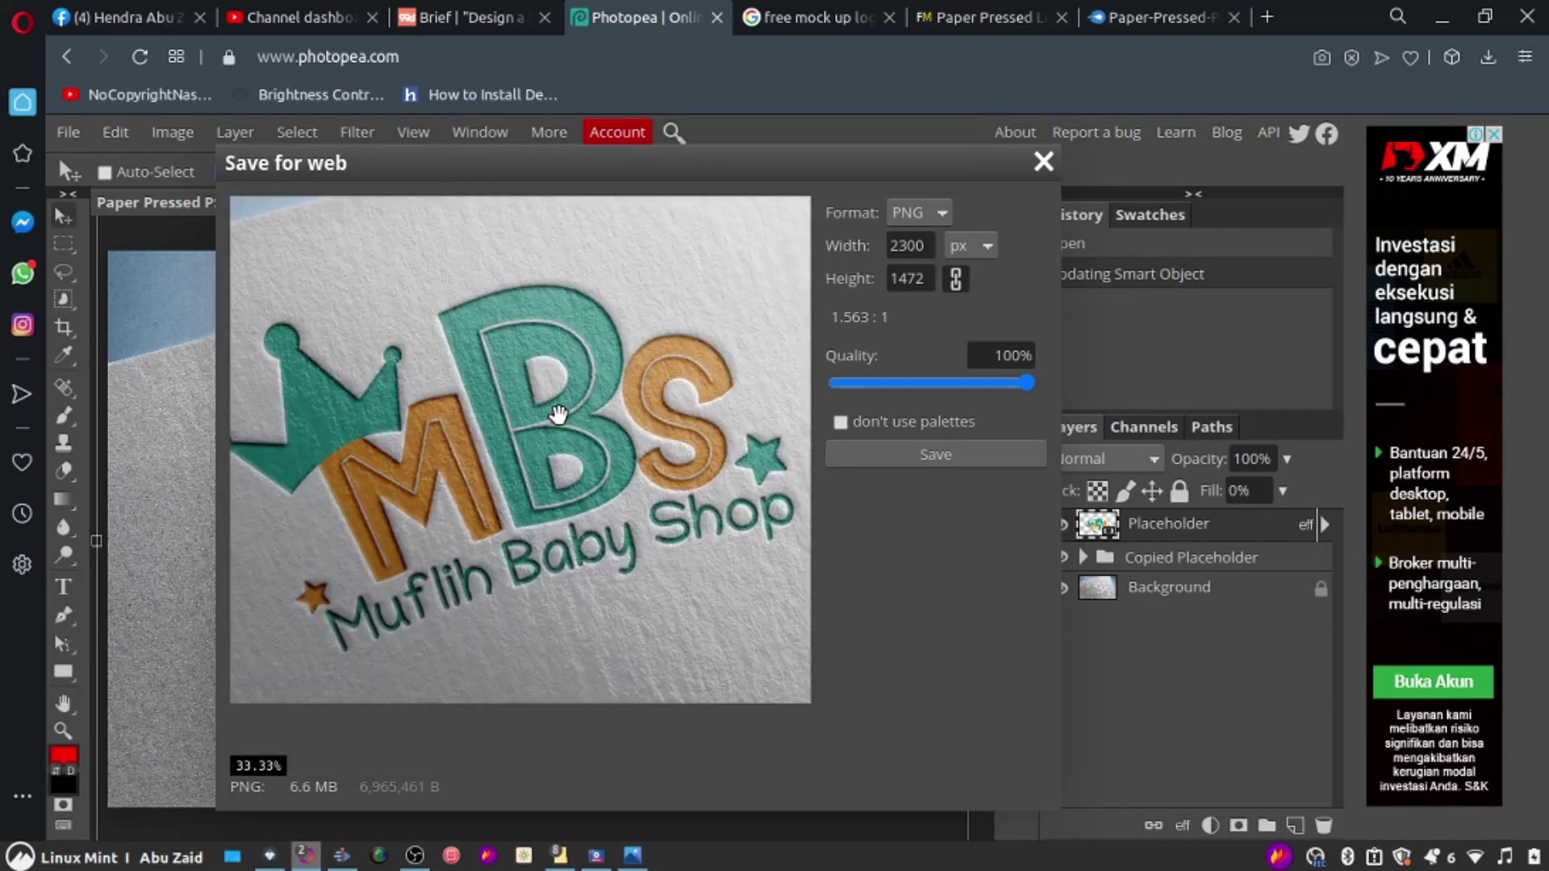
scroll(558, 414, up, 4)
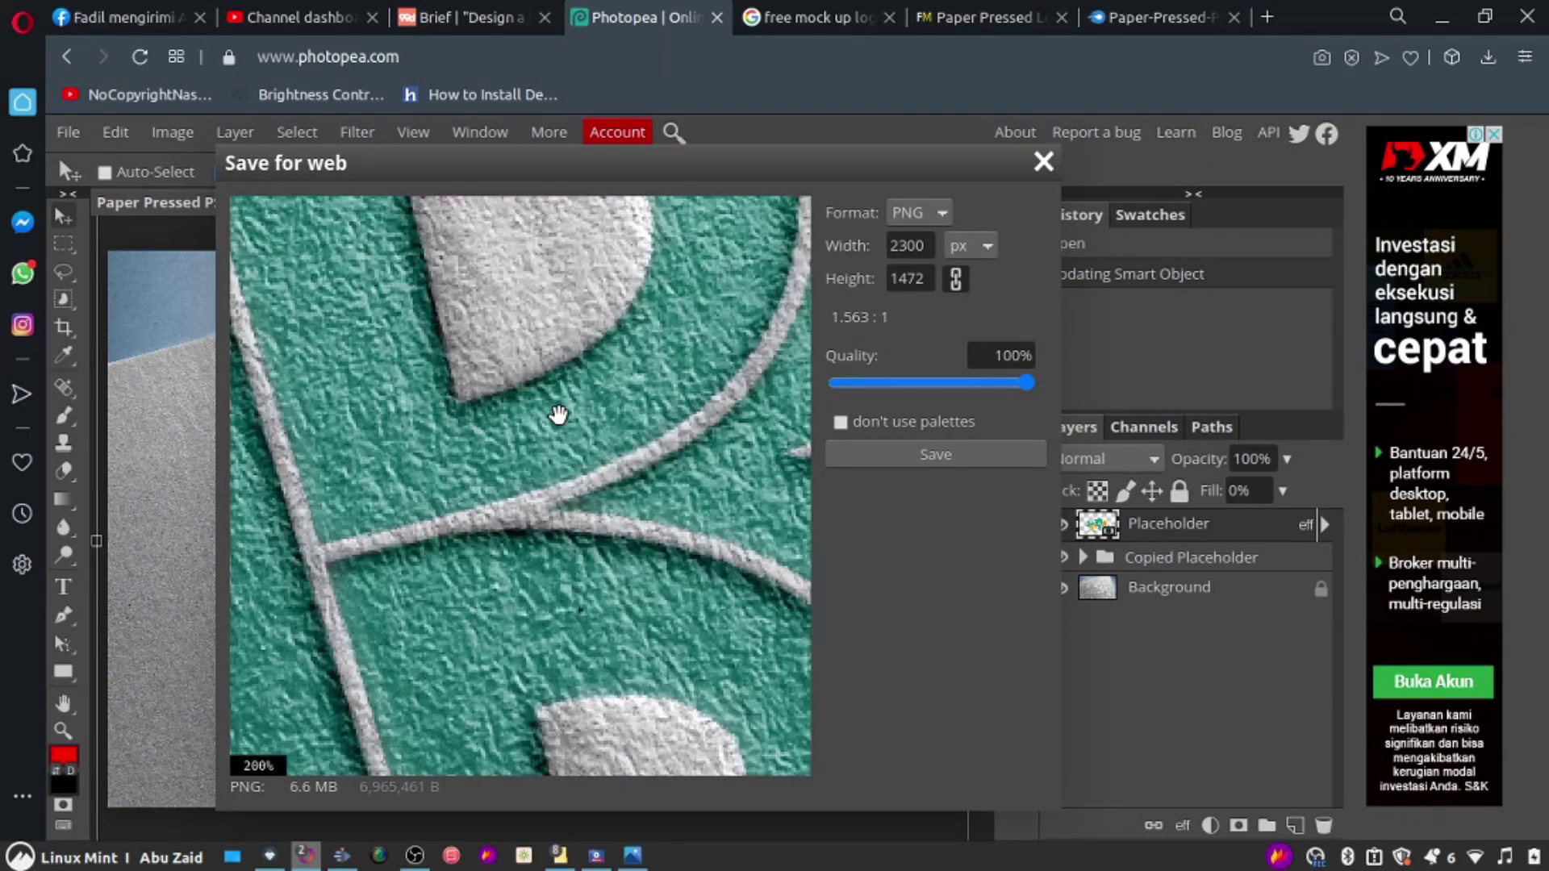
scroll(559, 414, down, 4)
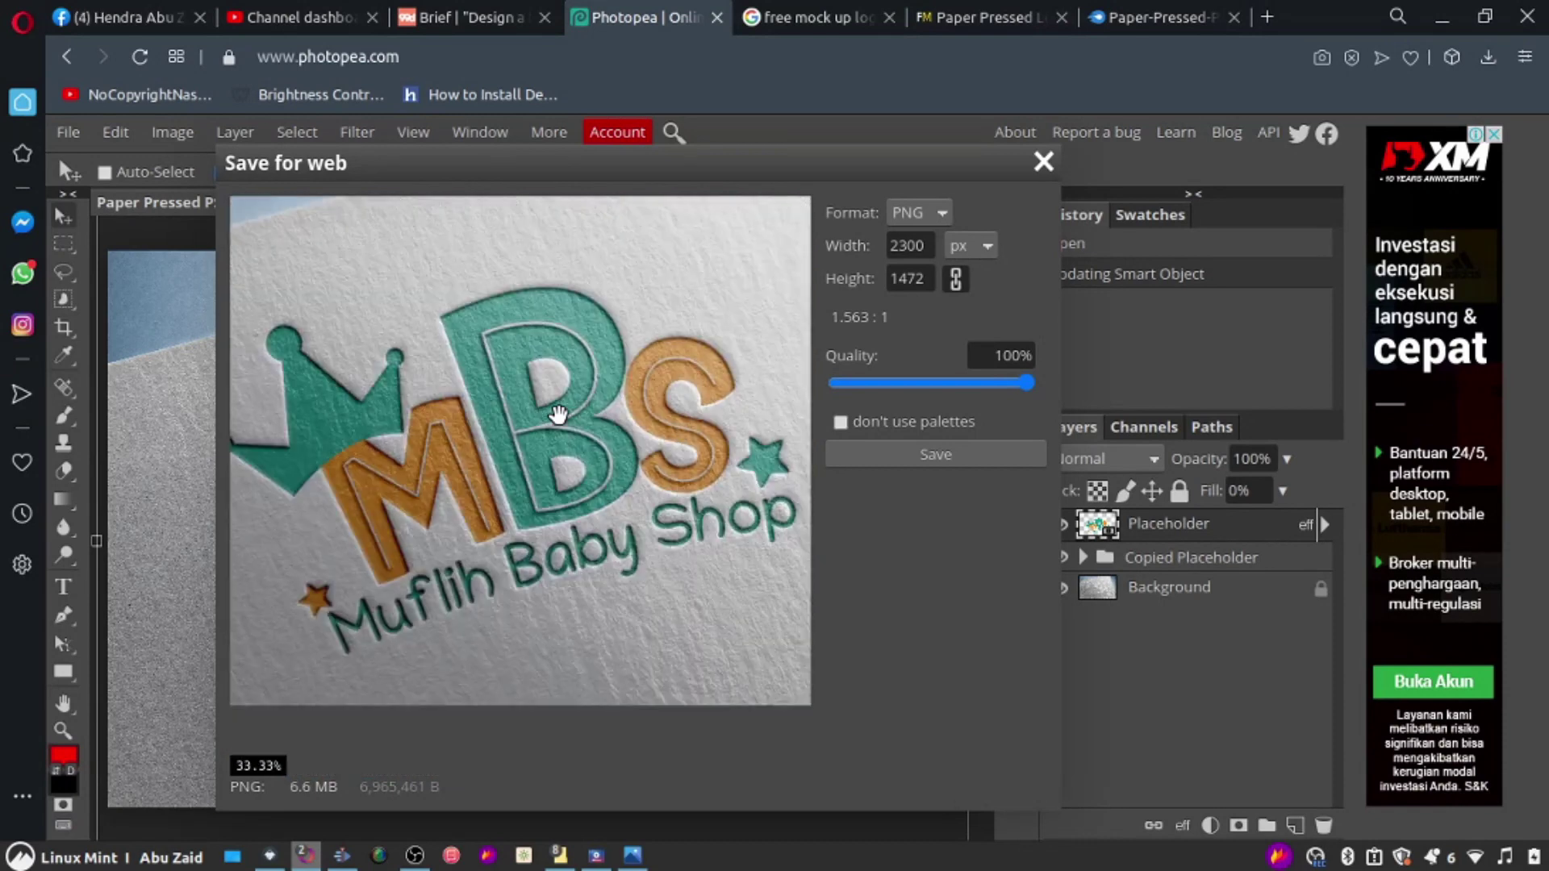
scroll(559, 414, down, 2)
scroll(535, 479, up, 1)
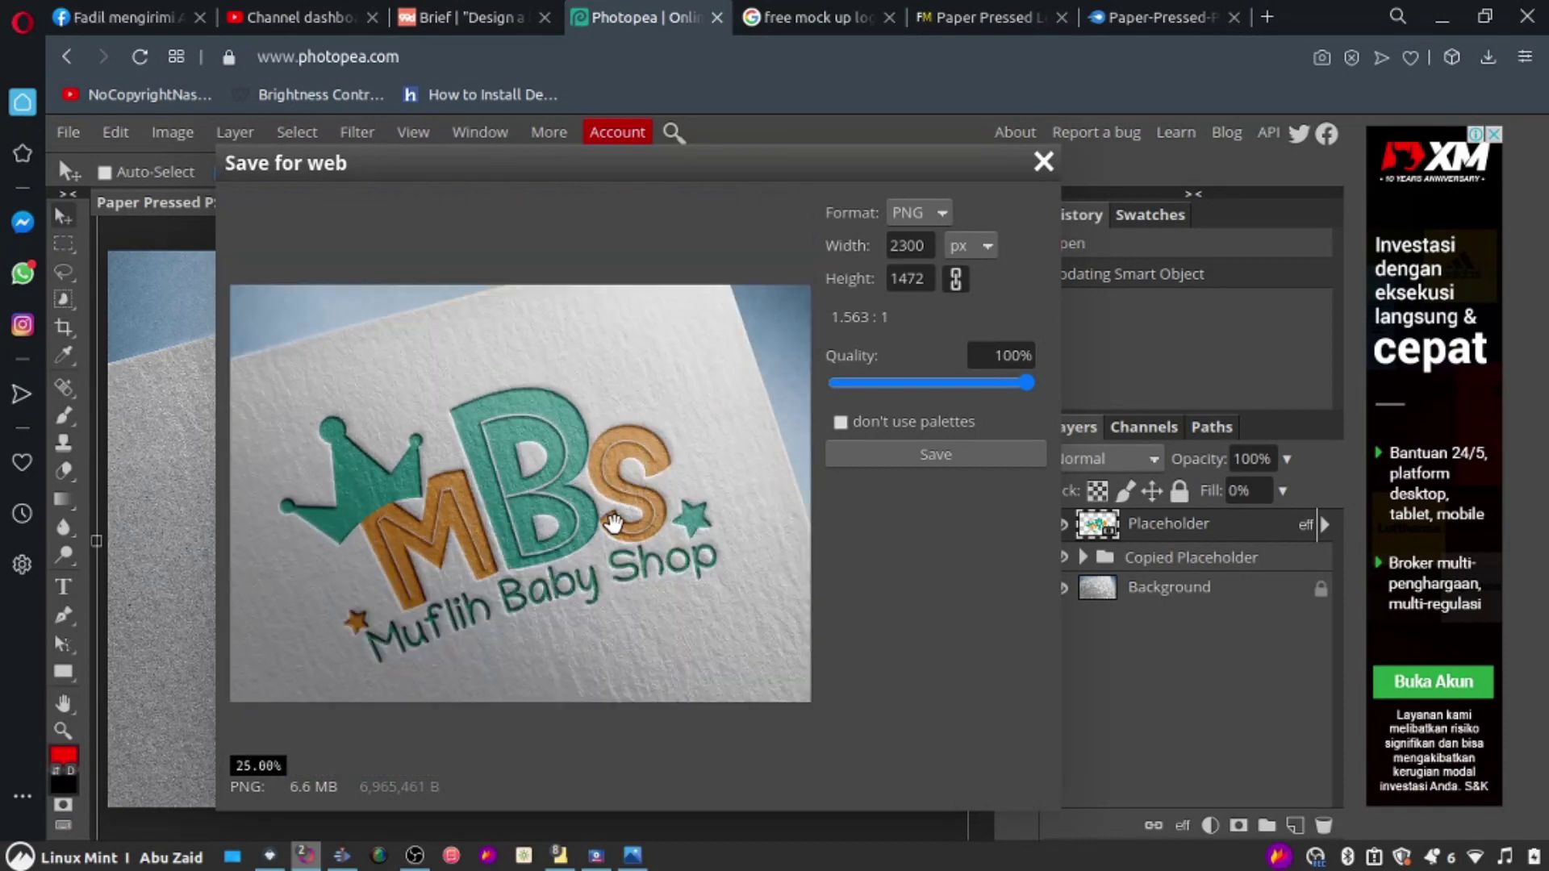
click(939, 460)
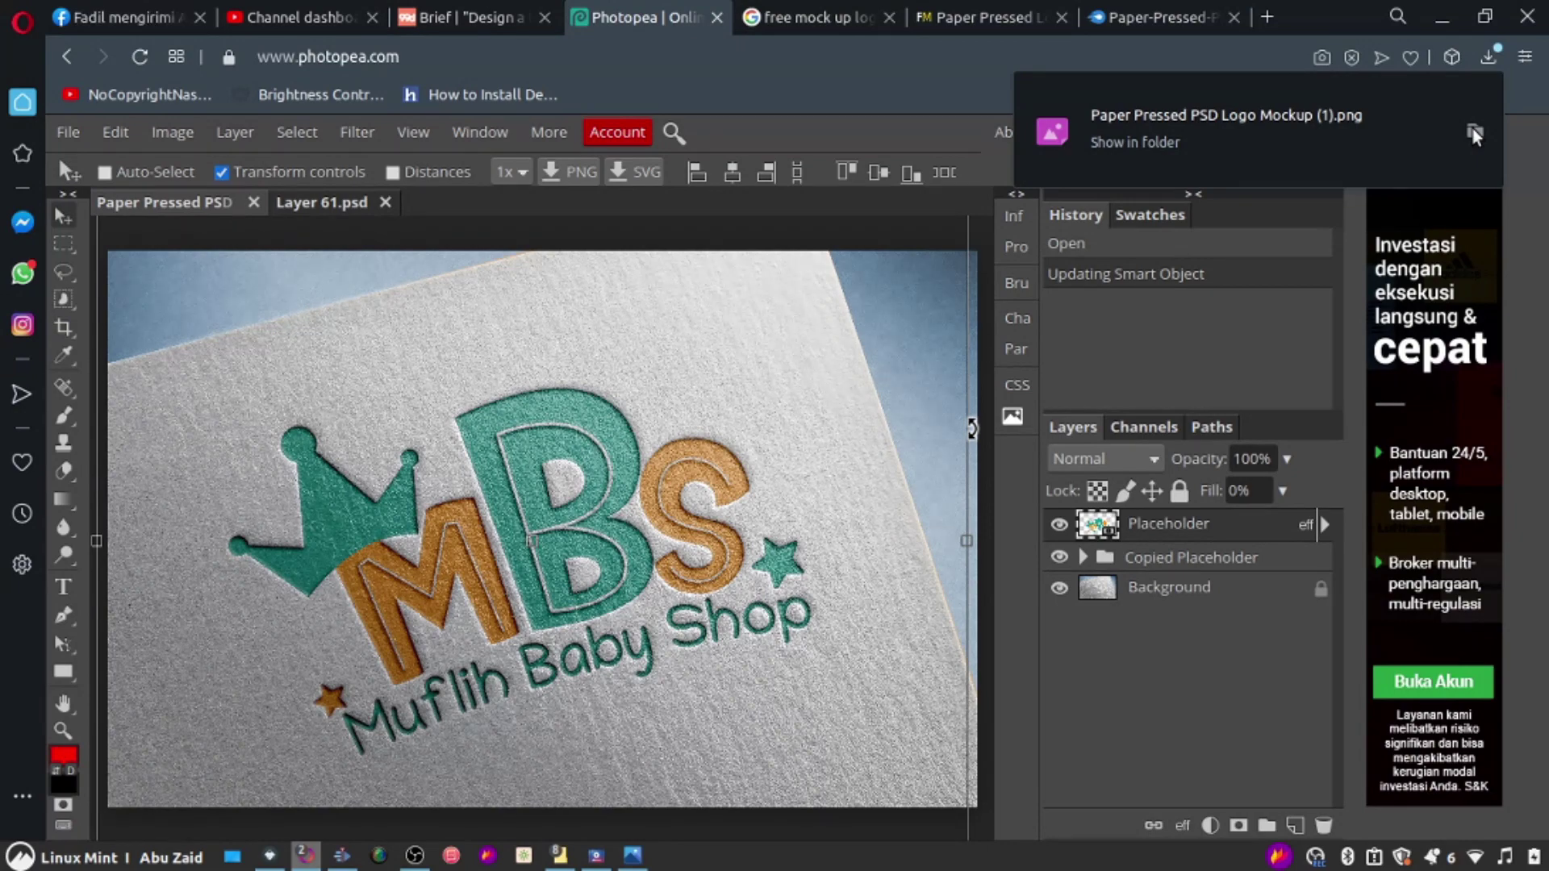
Step: View Paper Pressed PSD Logo Mockup (1).png from the Downloads folder in Image Viewer, then switch to MBS.svg in Inkscape
click(1473, 133)
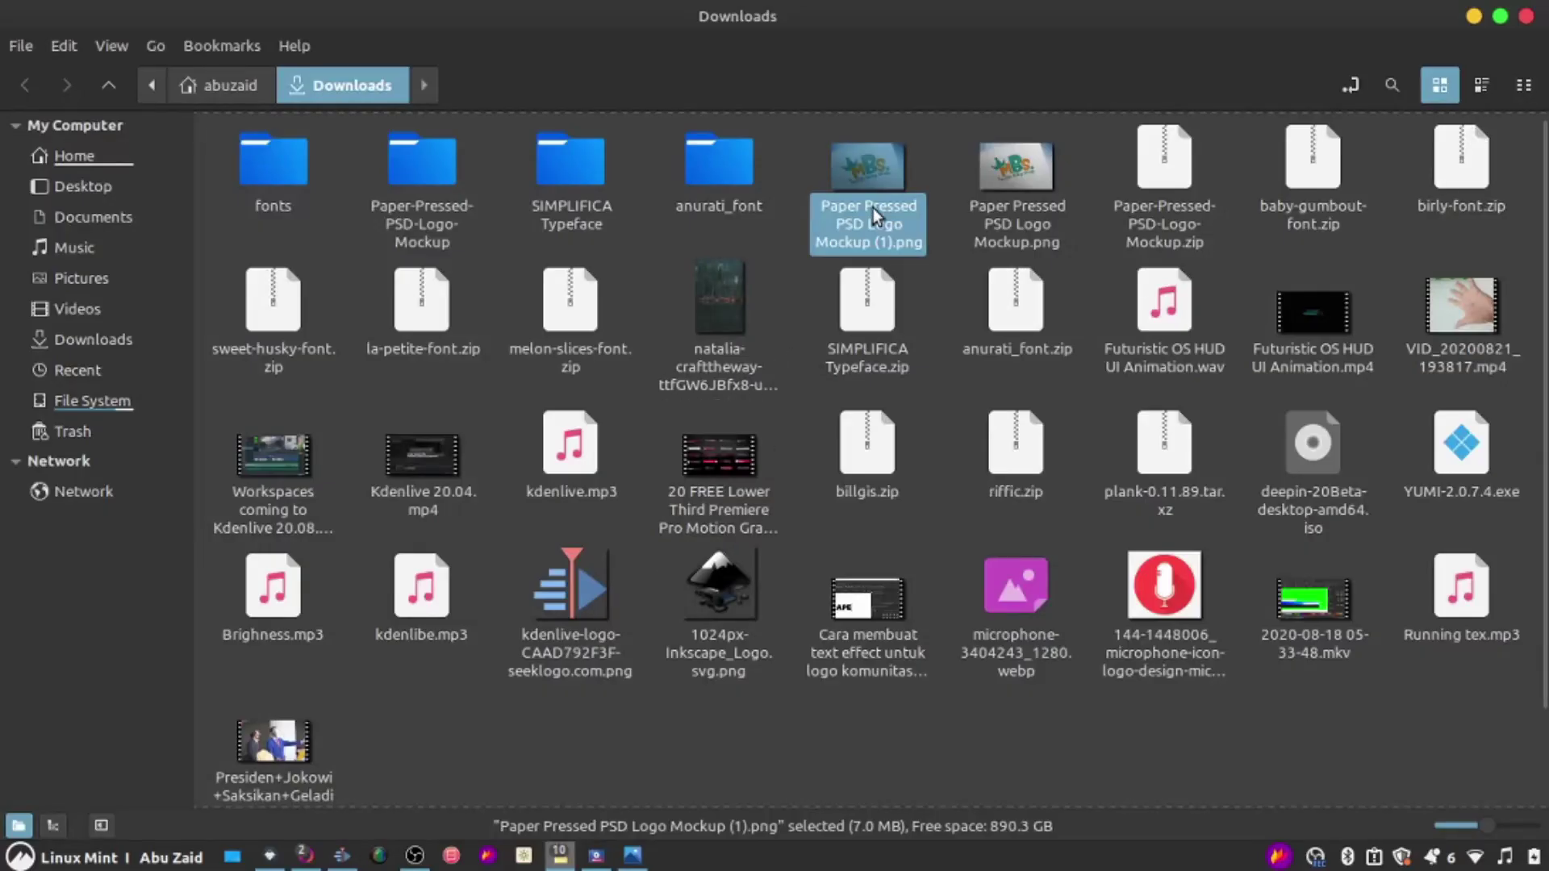
right_click(871, 171)
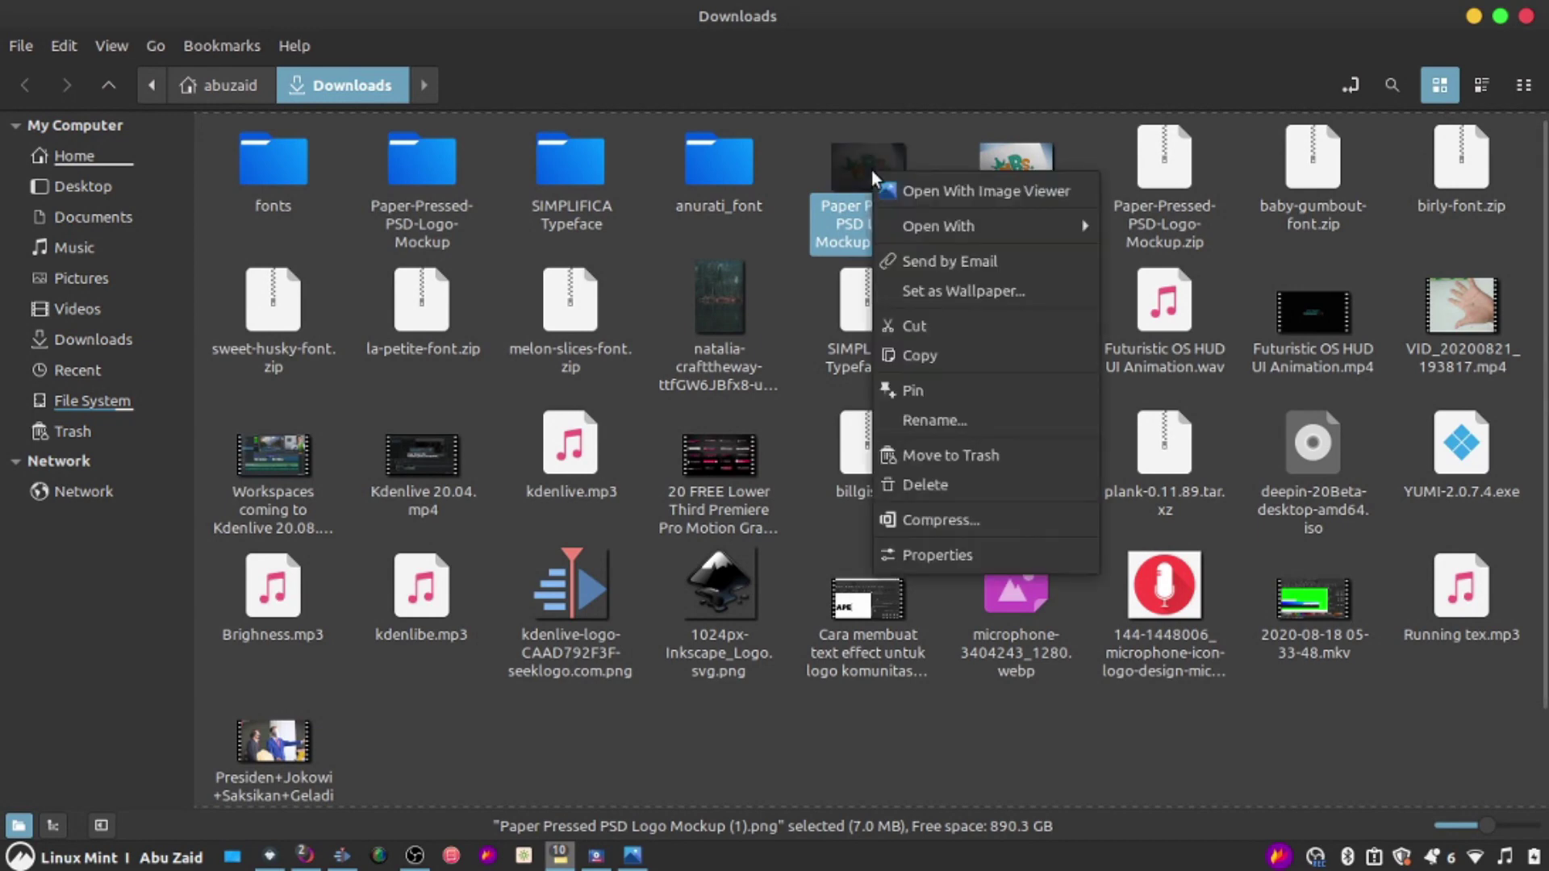
click(937, 196)
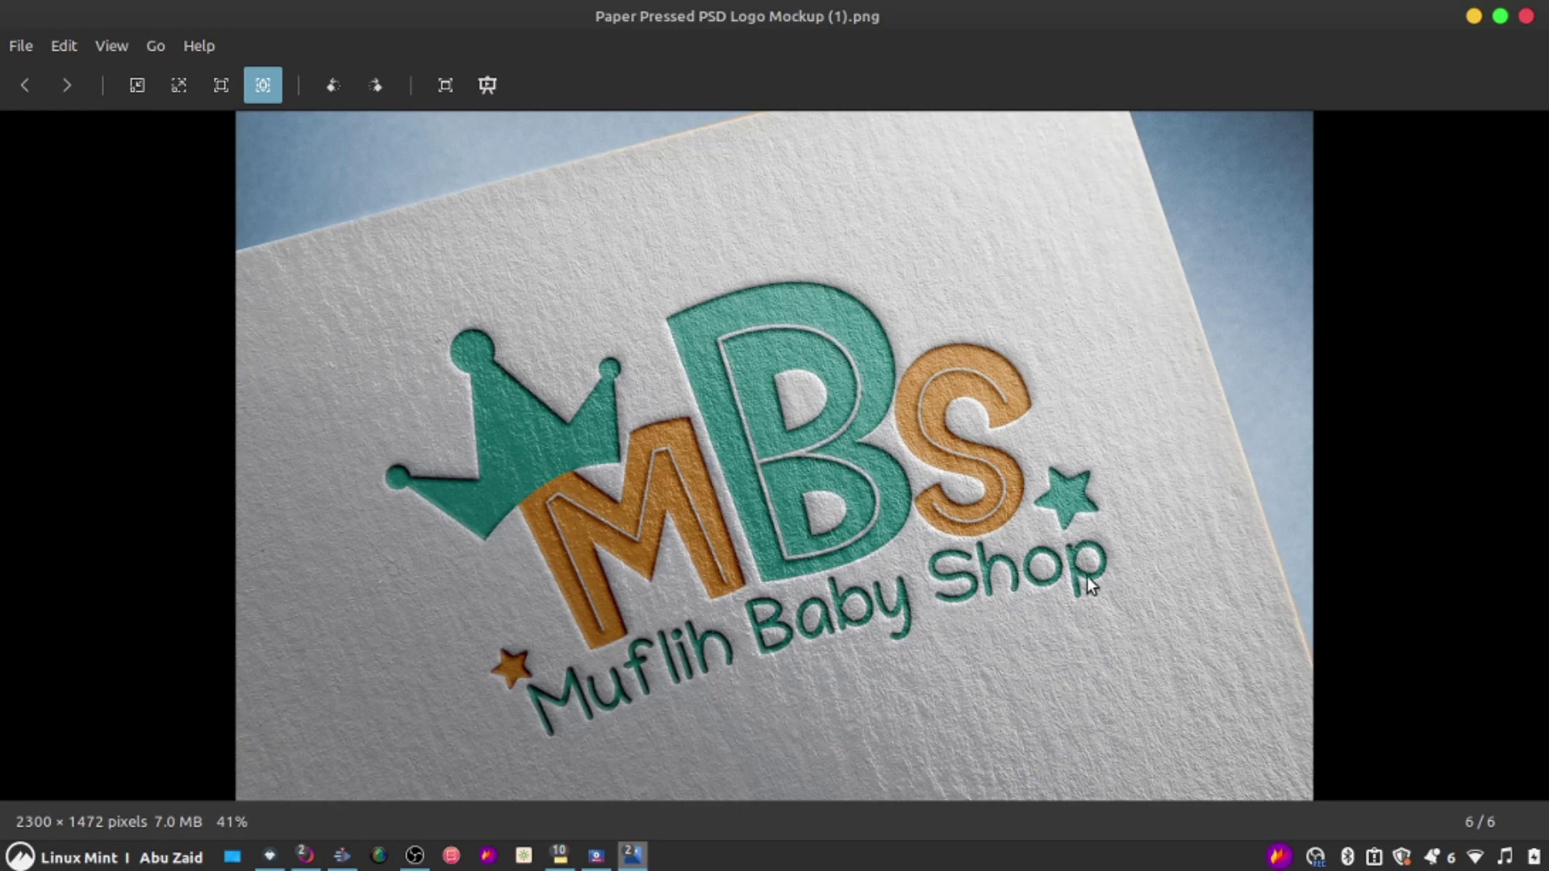
click(270, 855)
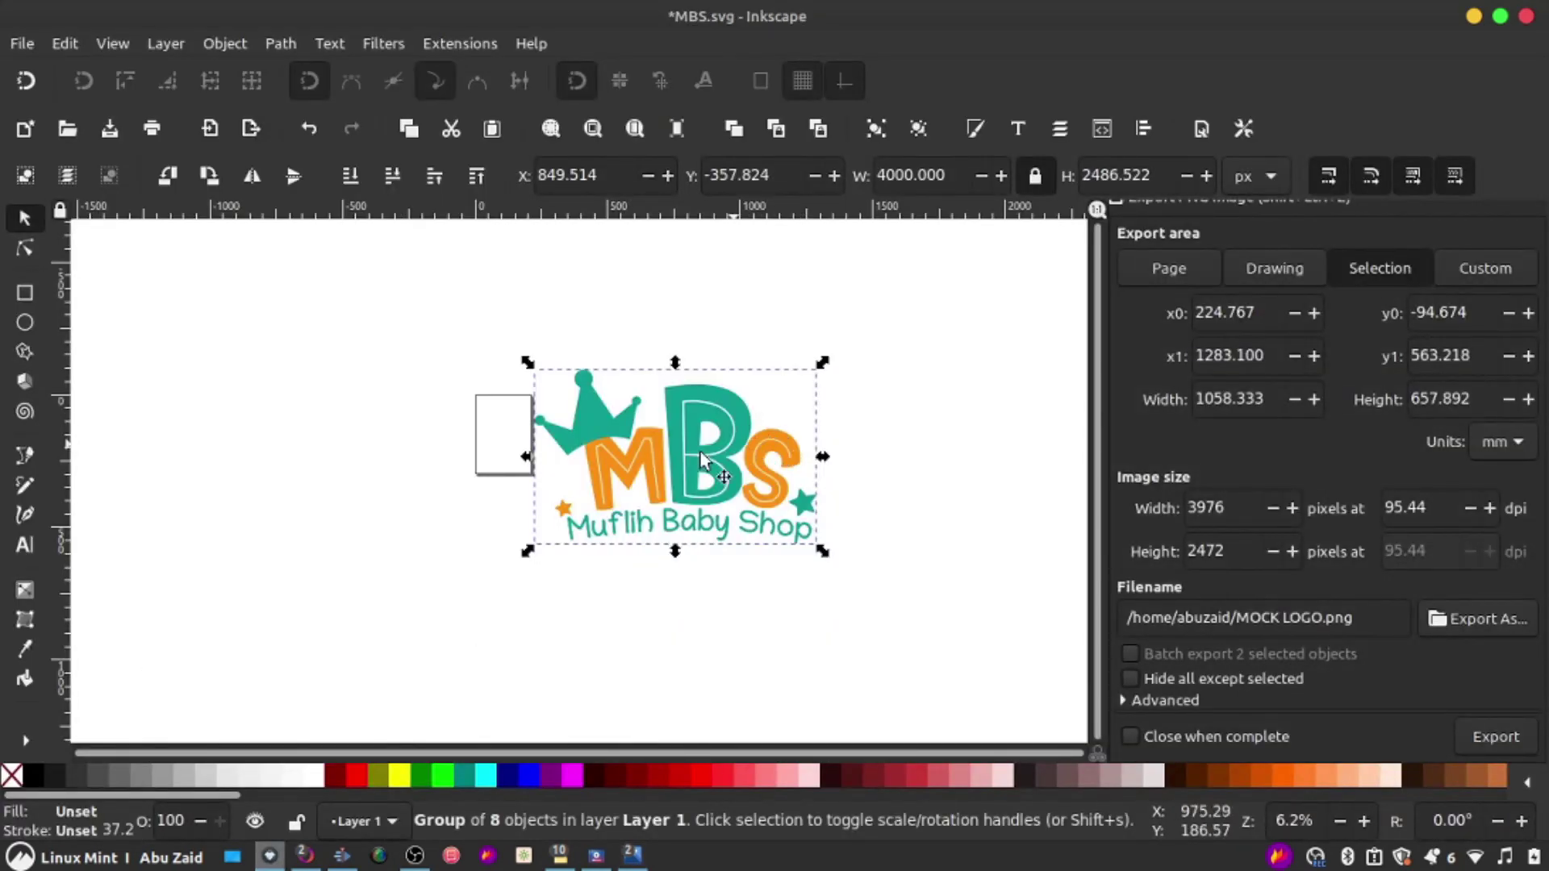